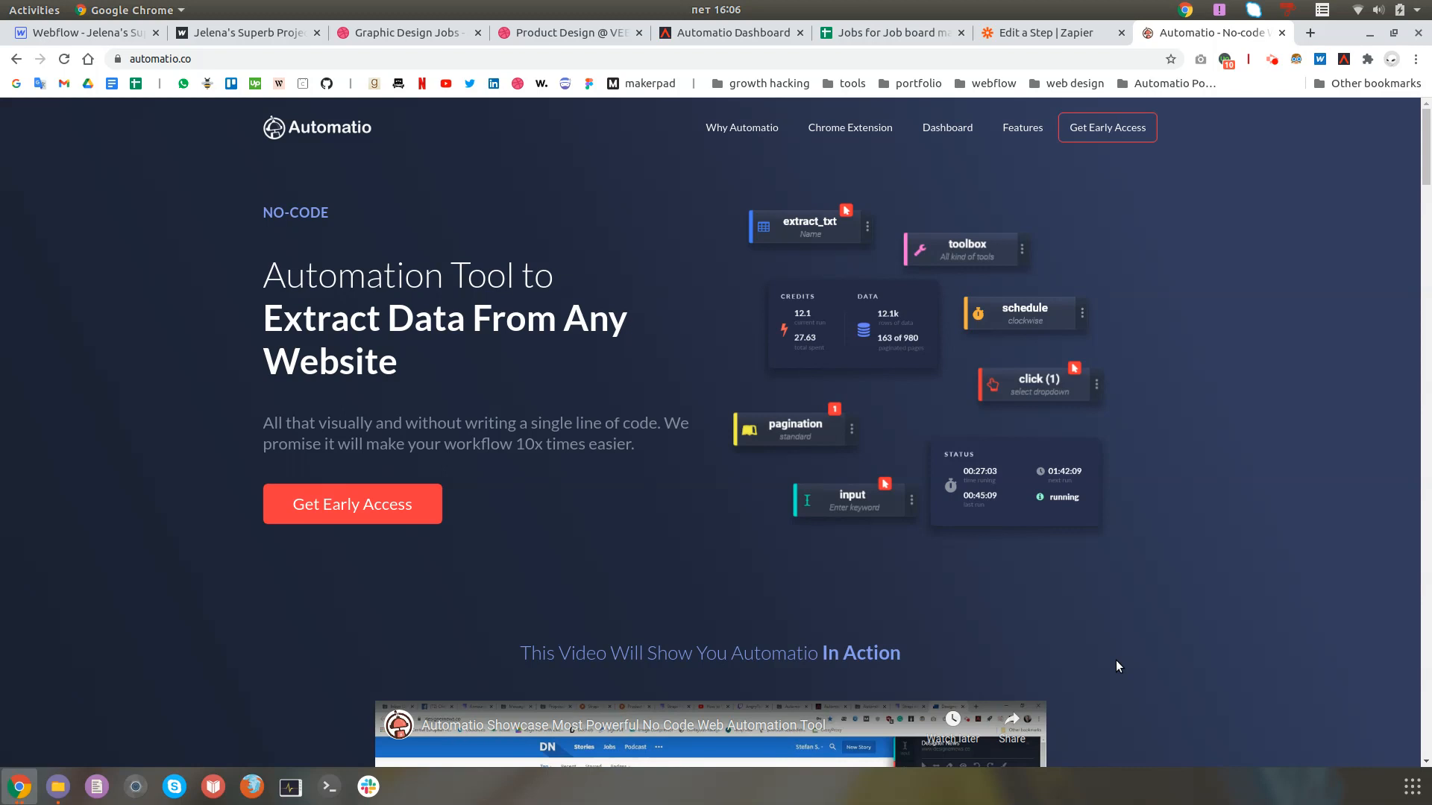
Step: Review the published Webflow job board page, including its search and location fields, job list and footer
click(230, 32)
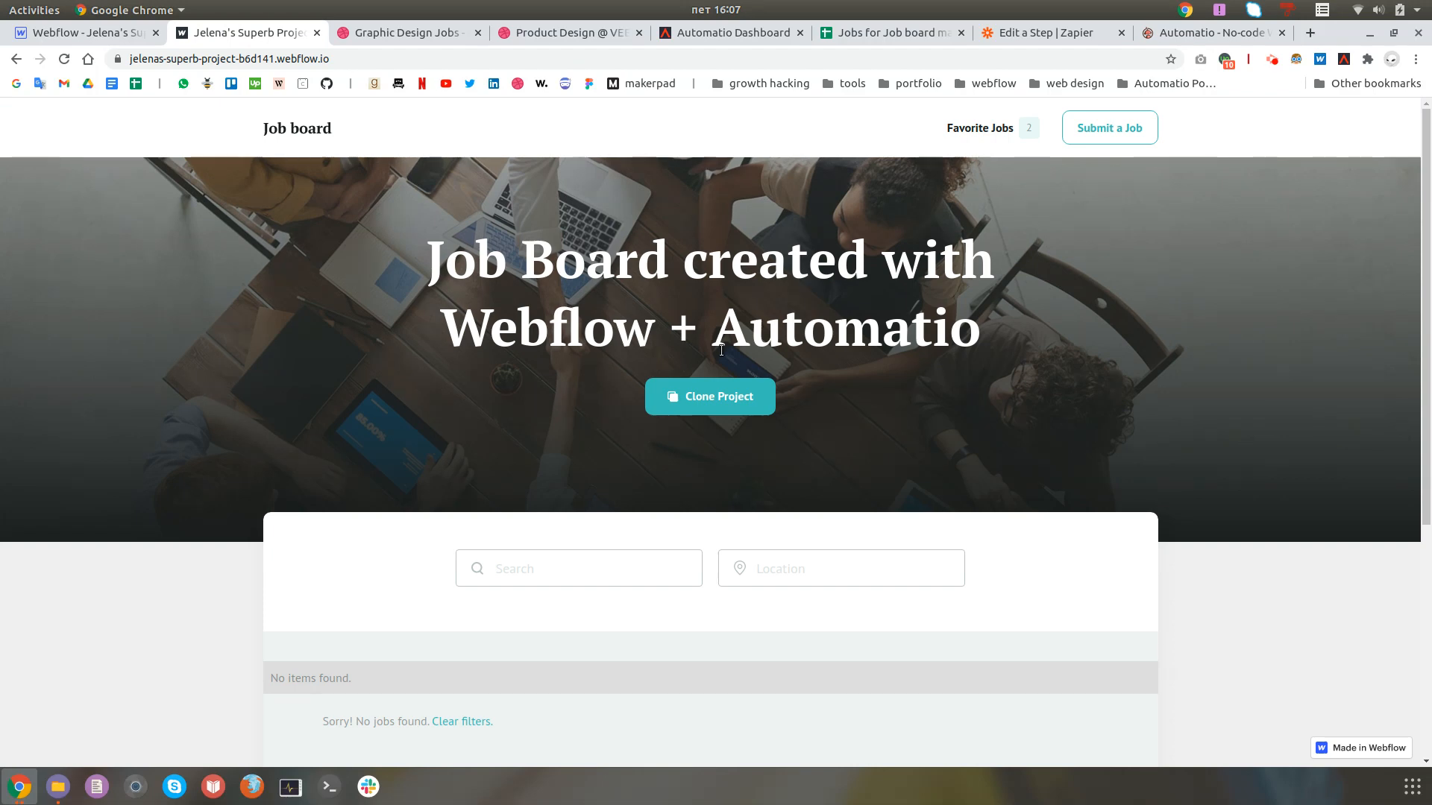
scroll(399, 298, down, 5)
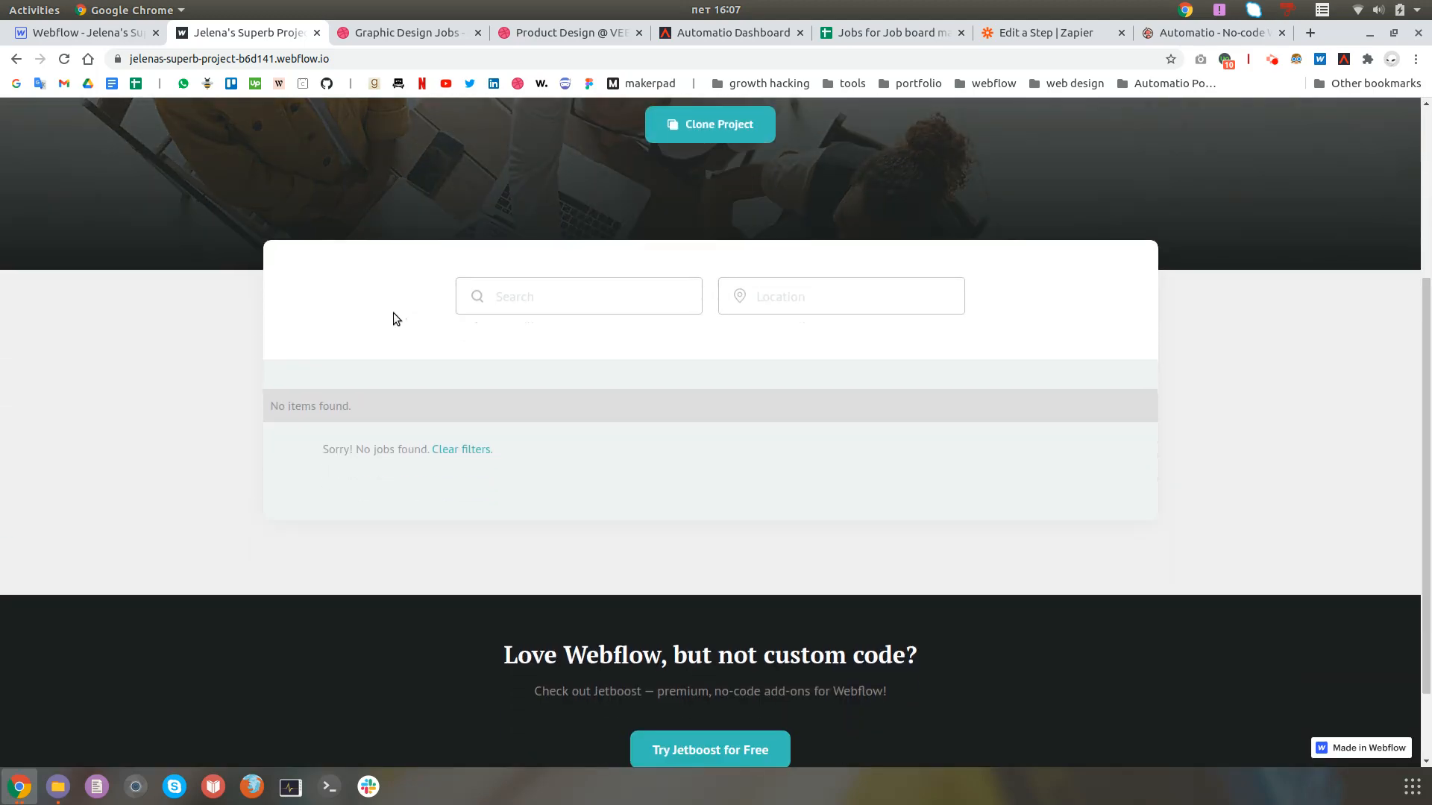
double_click(608, 593)
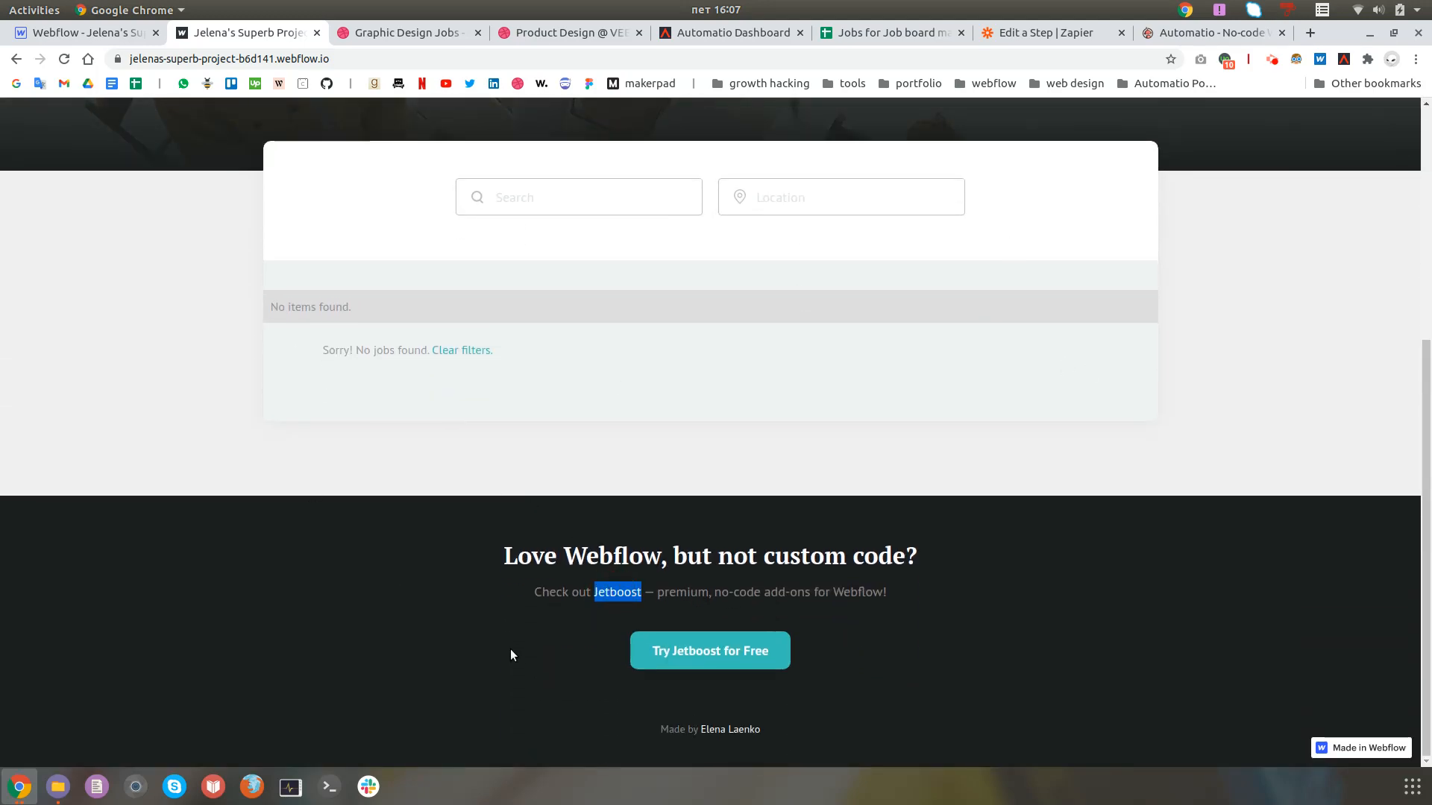
click(622, 597)
scroll(403, 558, up, 5)
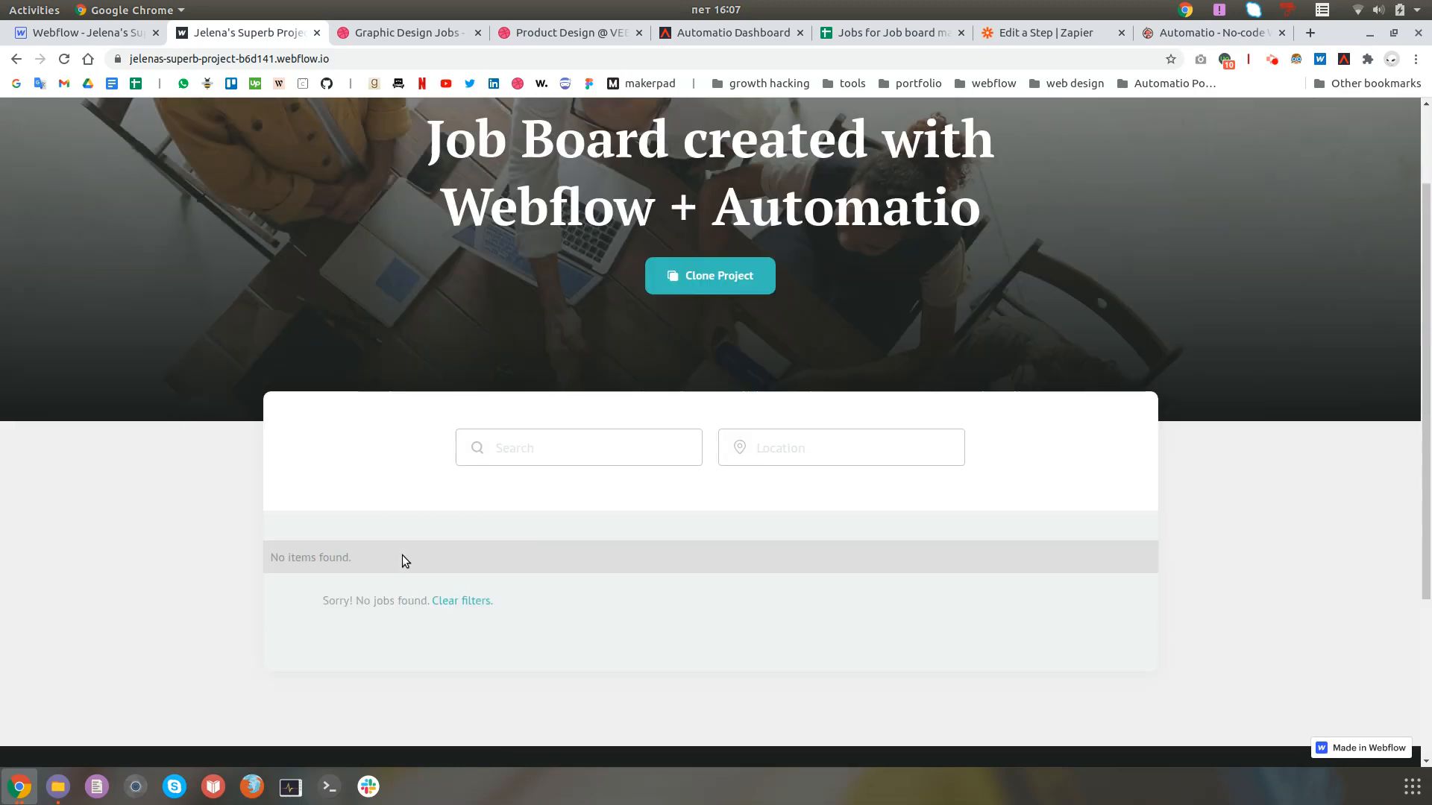
Step: Browse the full-time listings on the Dribbble Graphic Design Jobs page
click(391, 34)
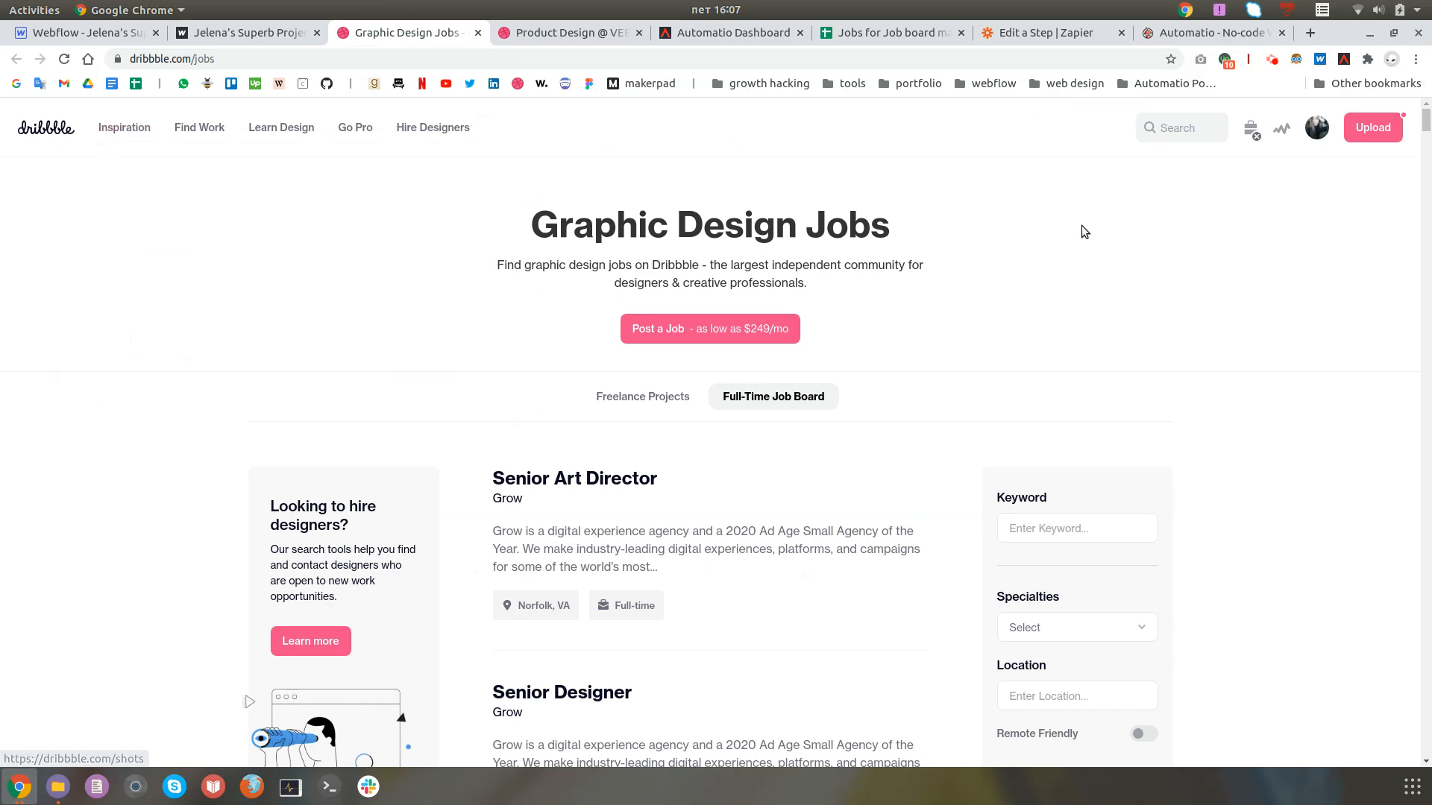
scroll(1290, 323, down, 2)
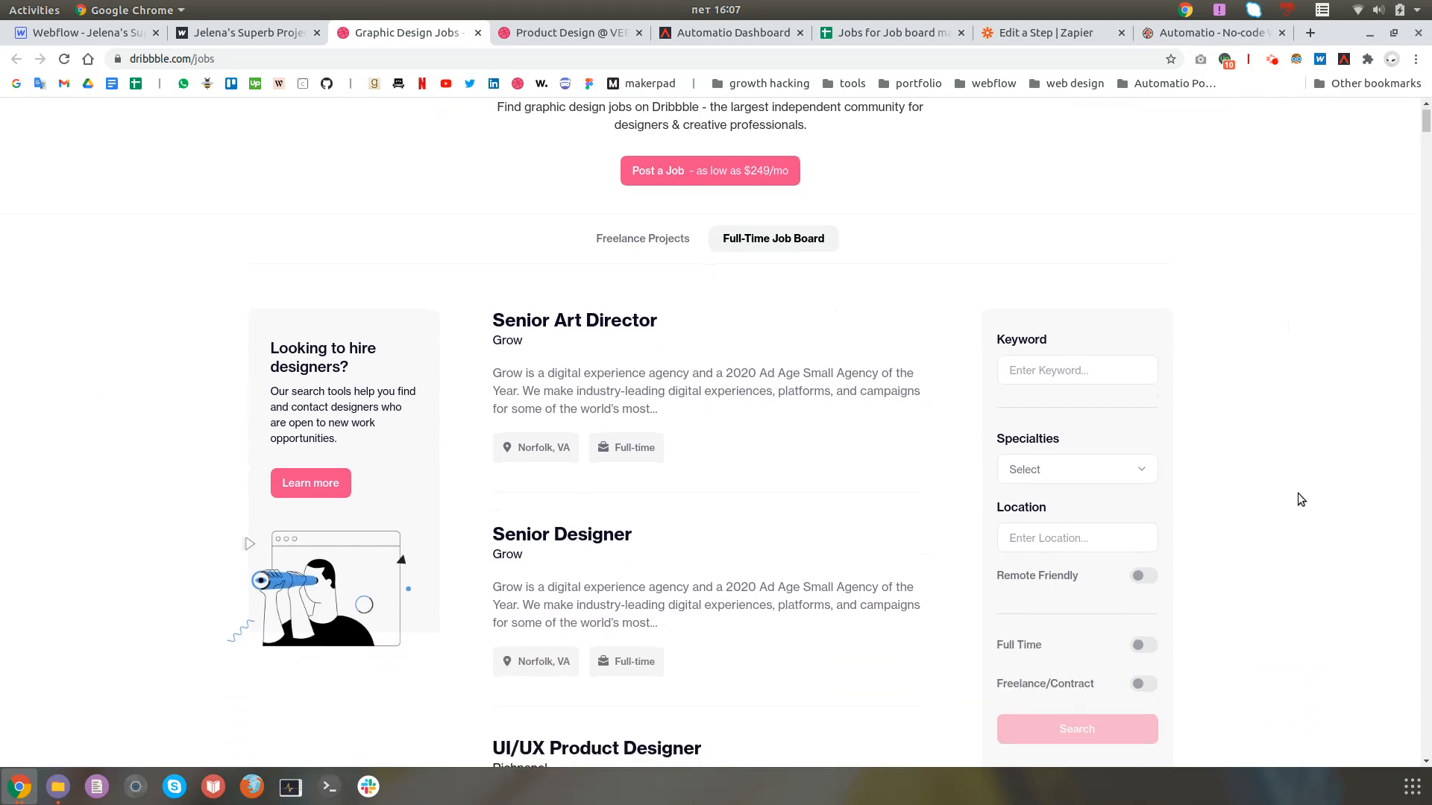
scroll(620, 545, down, 6)
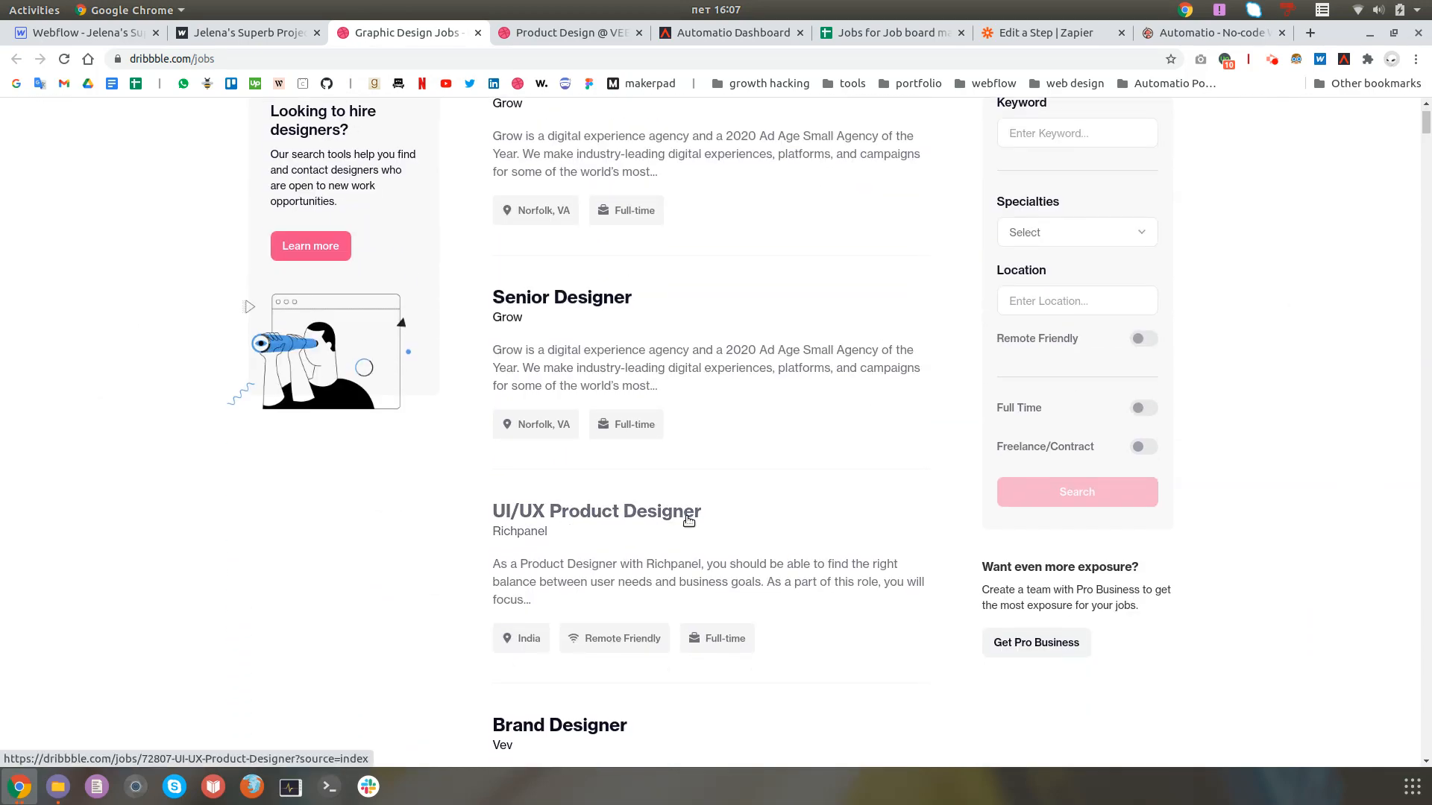
scroll(791, 556, up, 8)
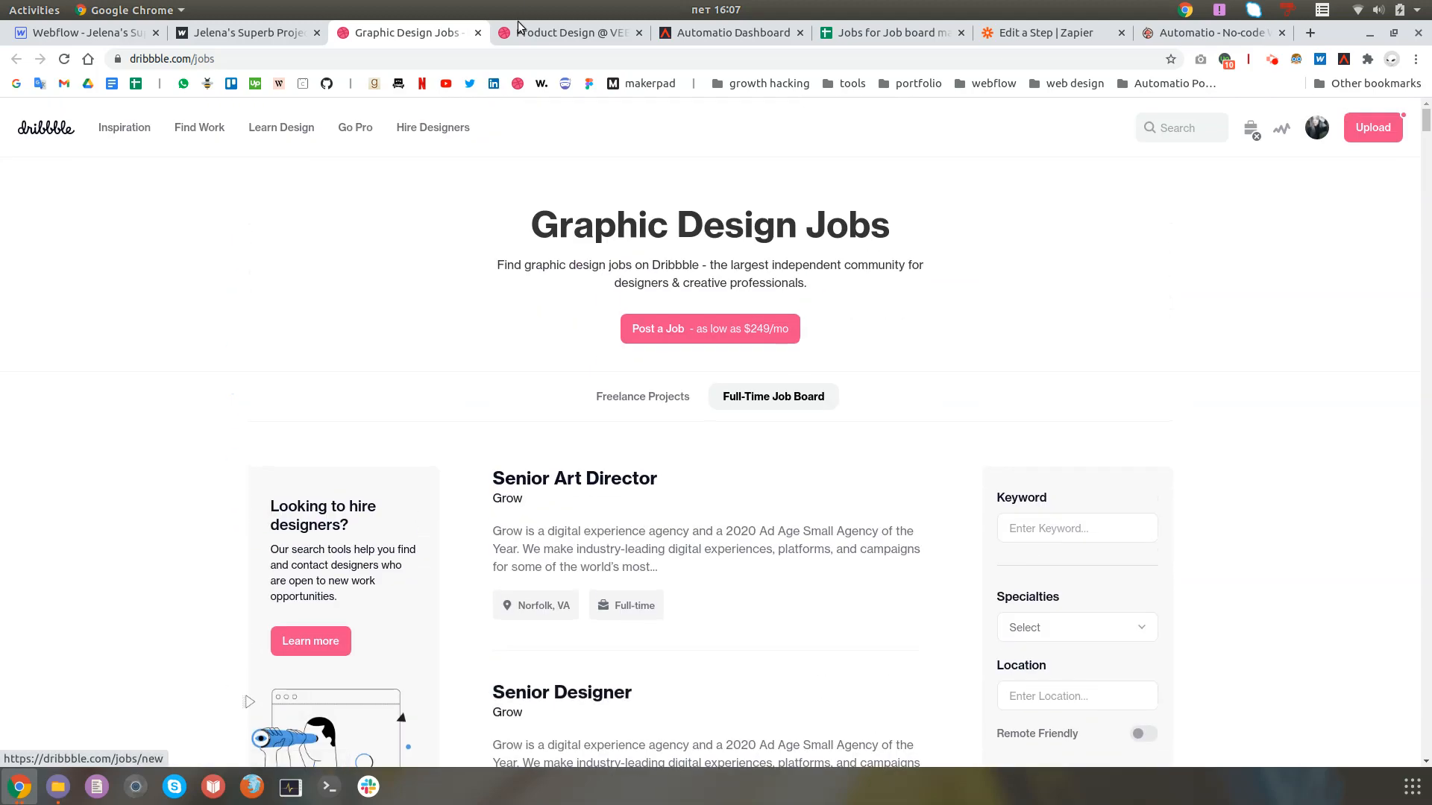
Step: Examine the title, location, employment type and description of the VEED.IO Product Design job post
click(563, 32)
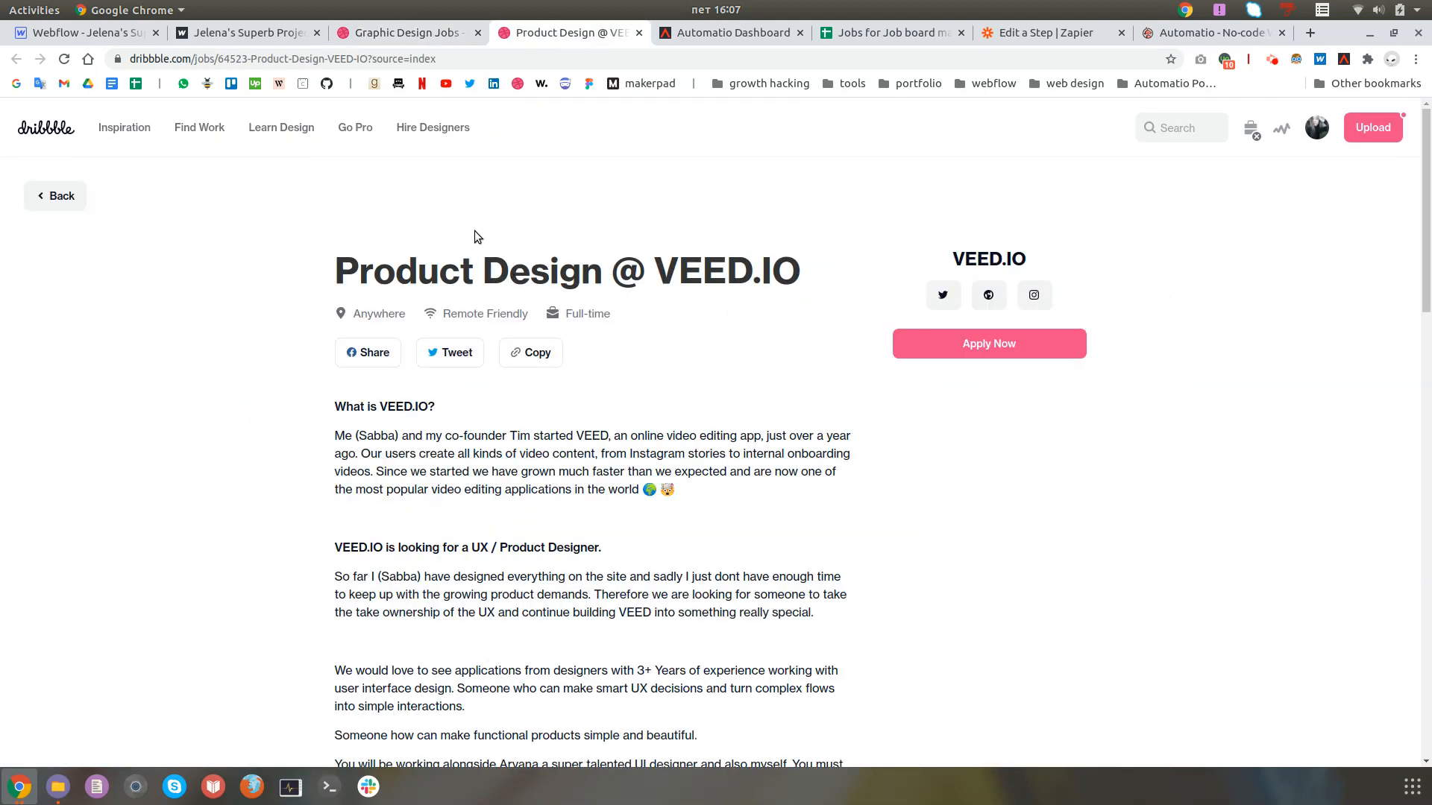
click(338, 270)
drag(339, 270, 555, 270)
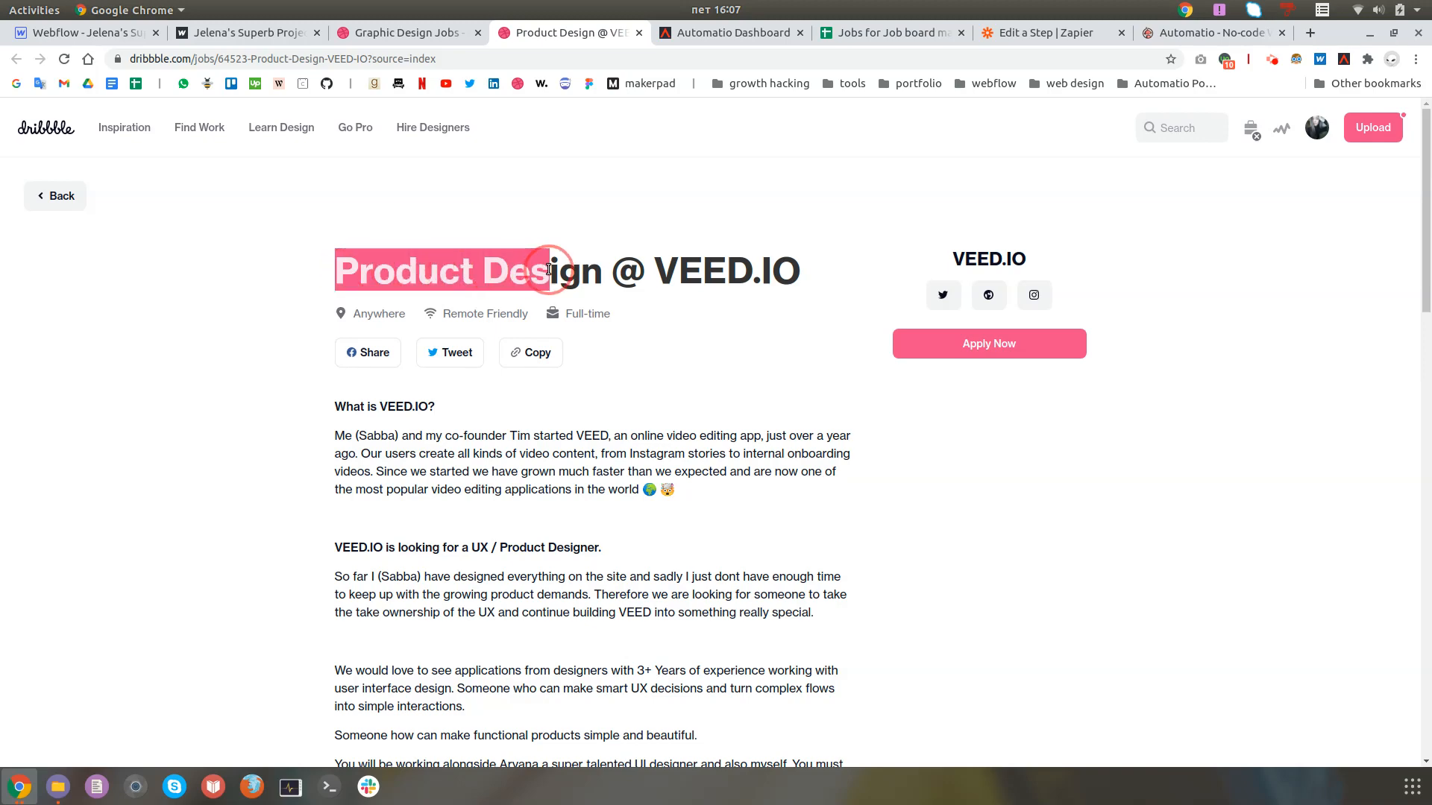
drag(370, 314, 403, 314)
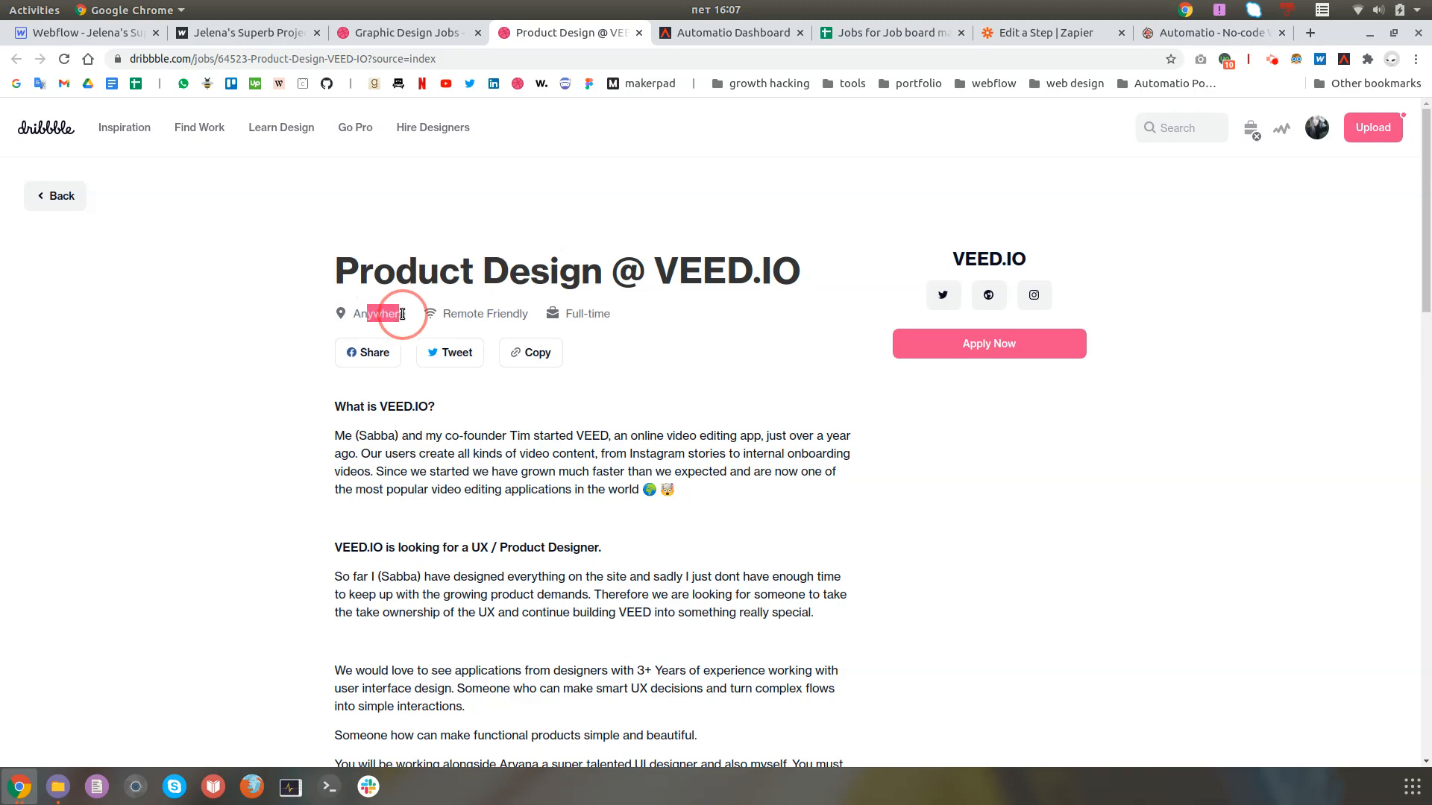
drag(574, 315, 597, 314)
drag(431, 489, 511, 490)
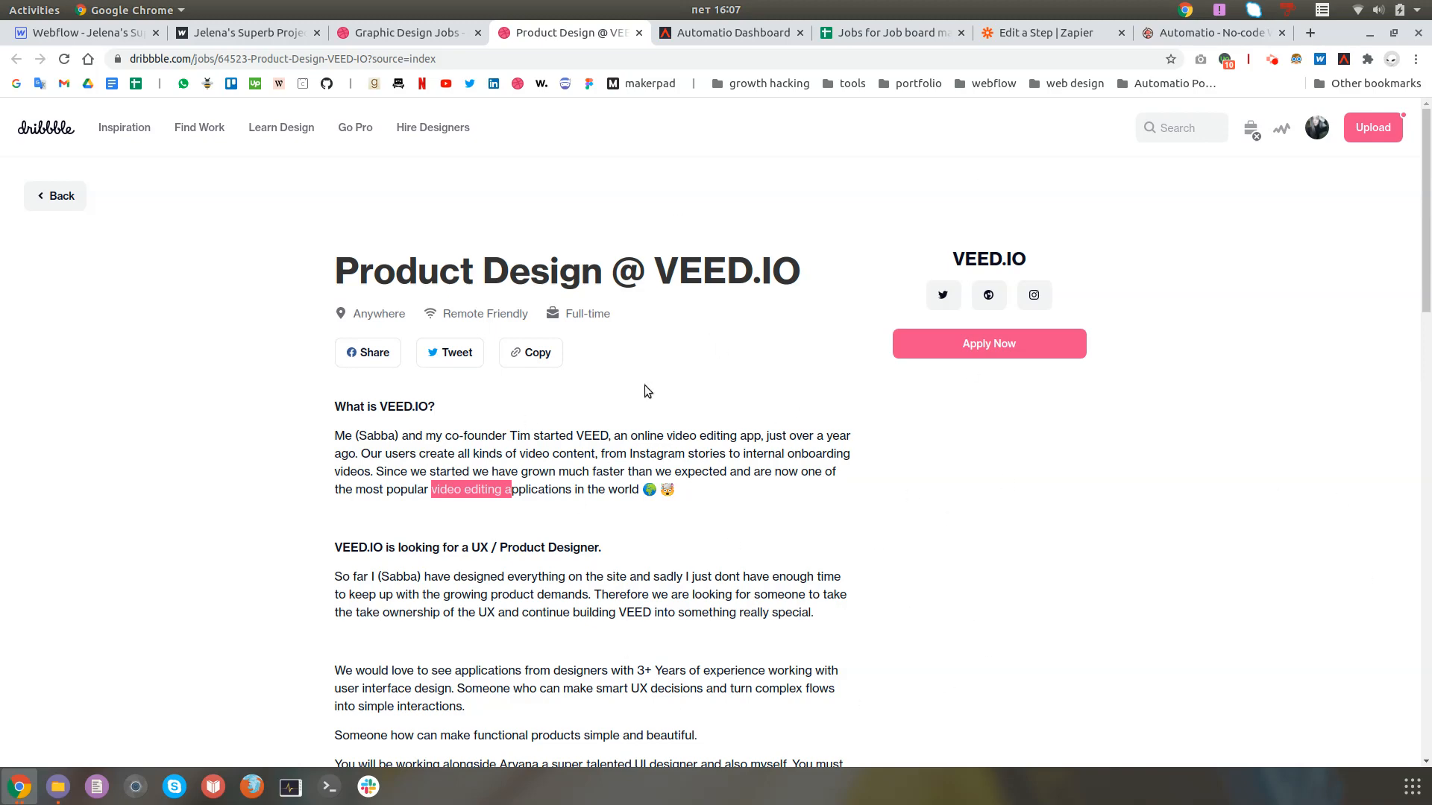
Step: Check the Google Sheets spreadsheet for the jobs and the Zapier zap linking Google Sheets to Webflow
click(865, 32)
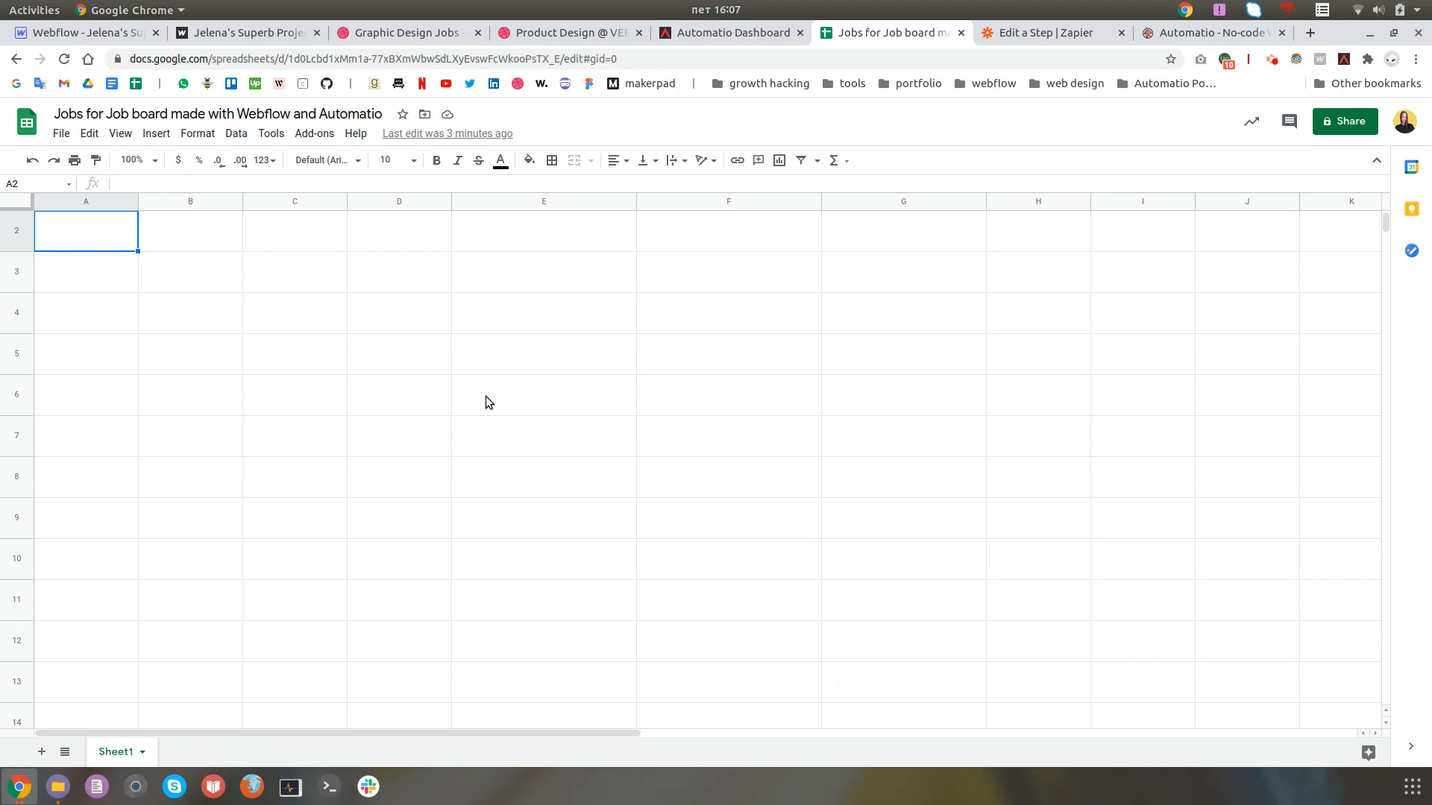
click(1034, 35)
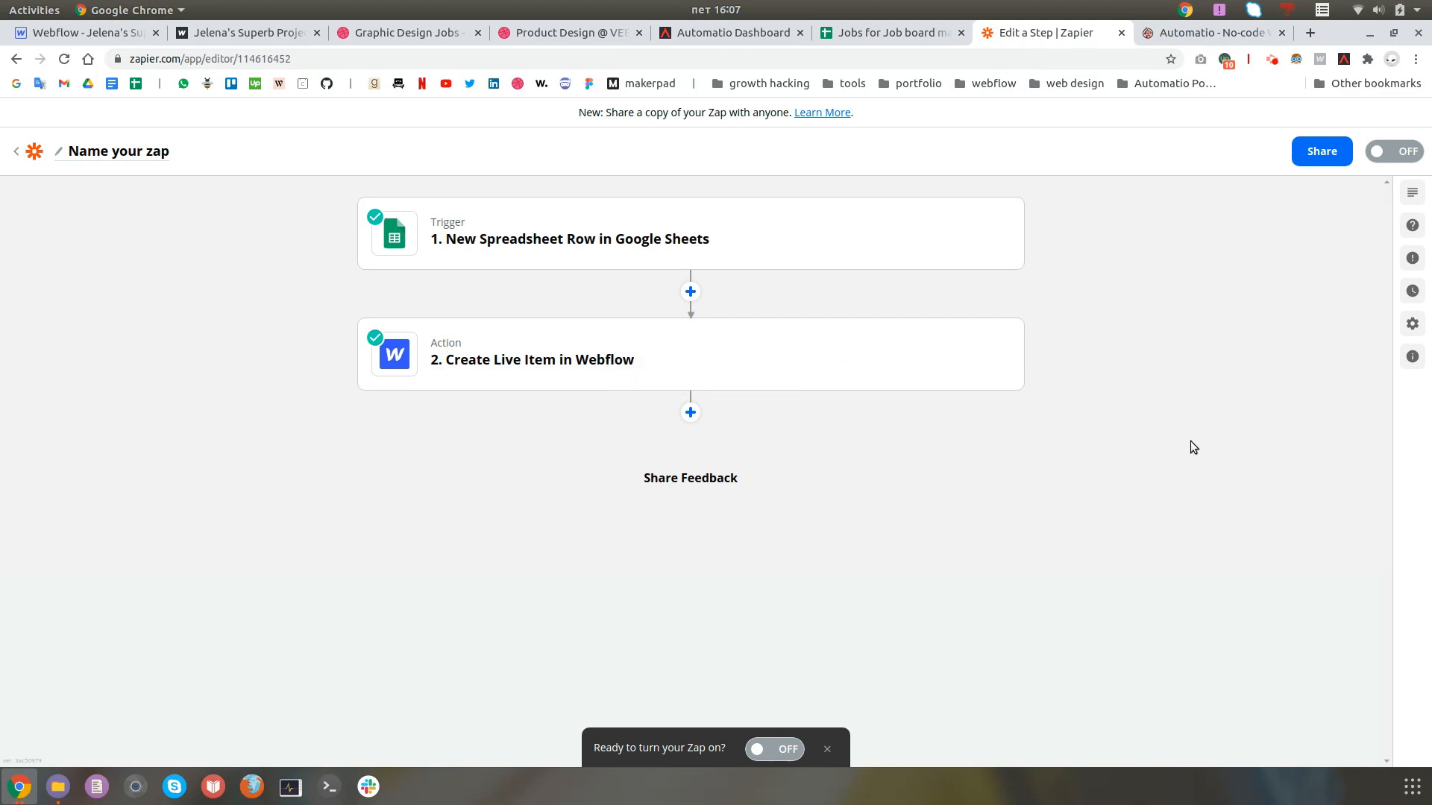
Step: Open the Automatio extension on the Dribbble Graphic Design Jobs page
click(422, 34)
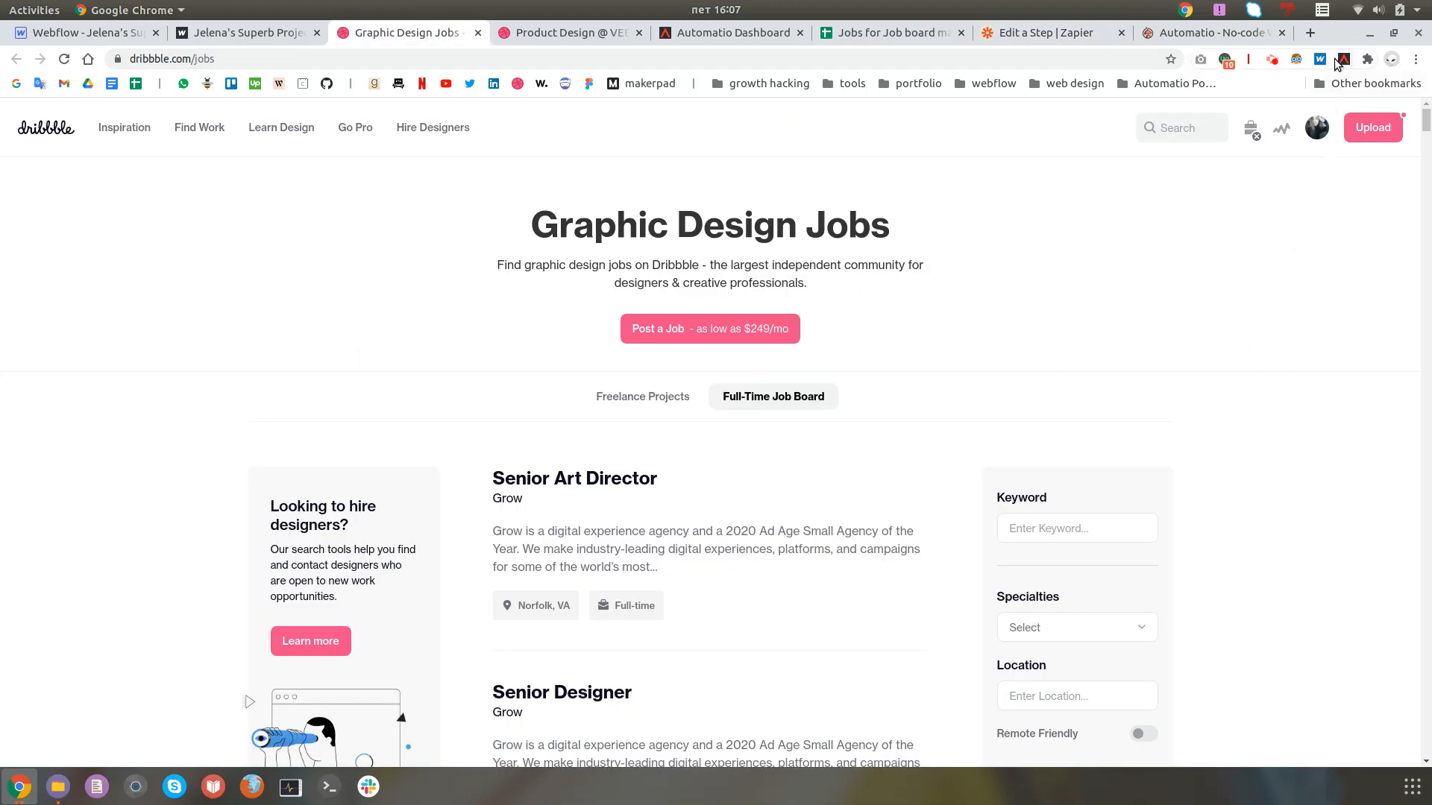
click(1344, 60)
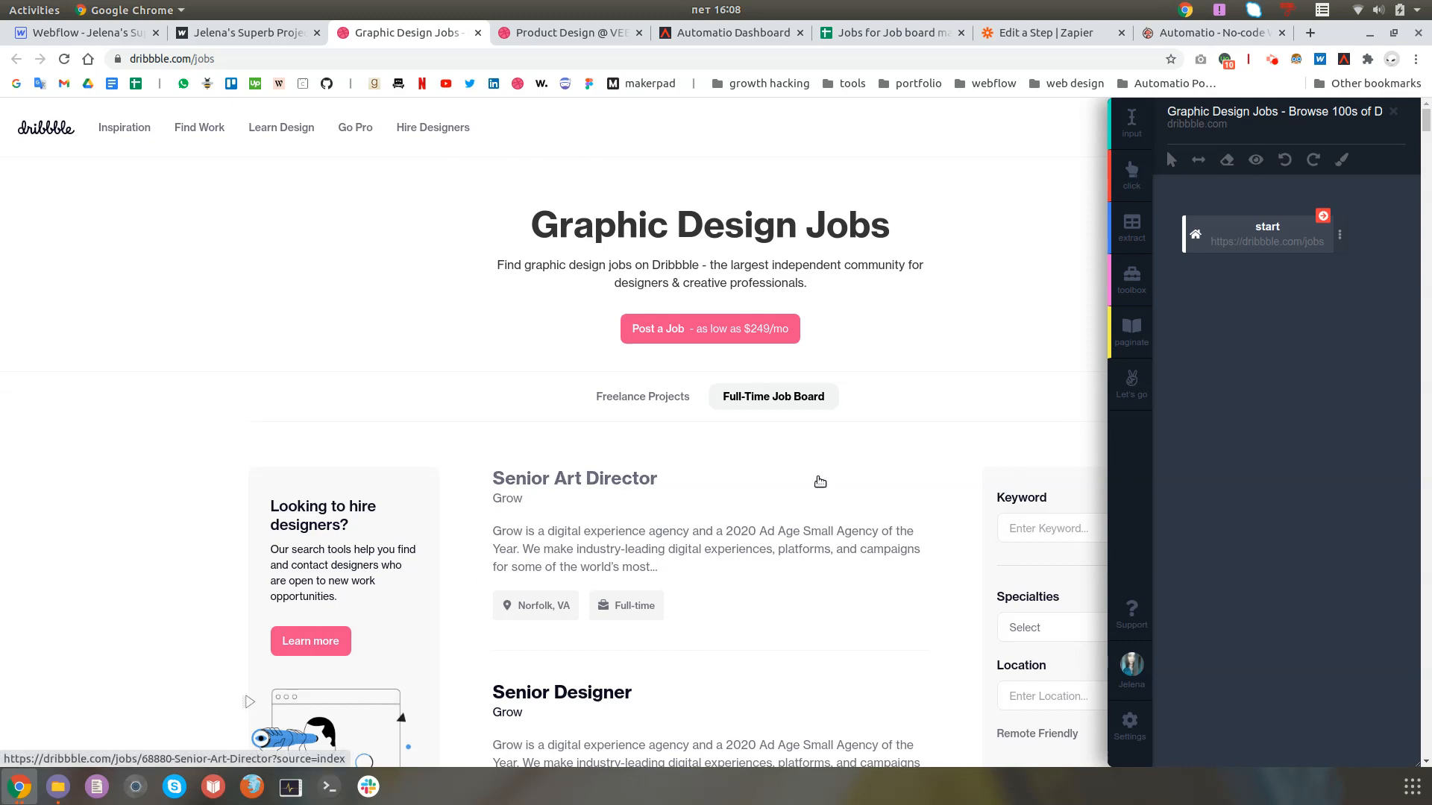
click(1141, 293)
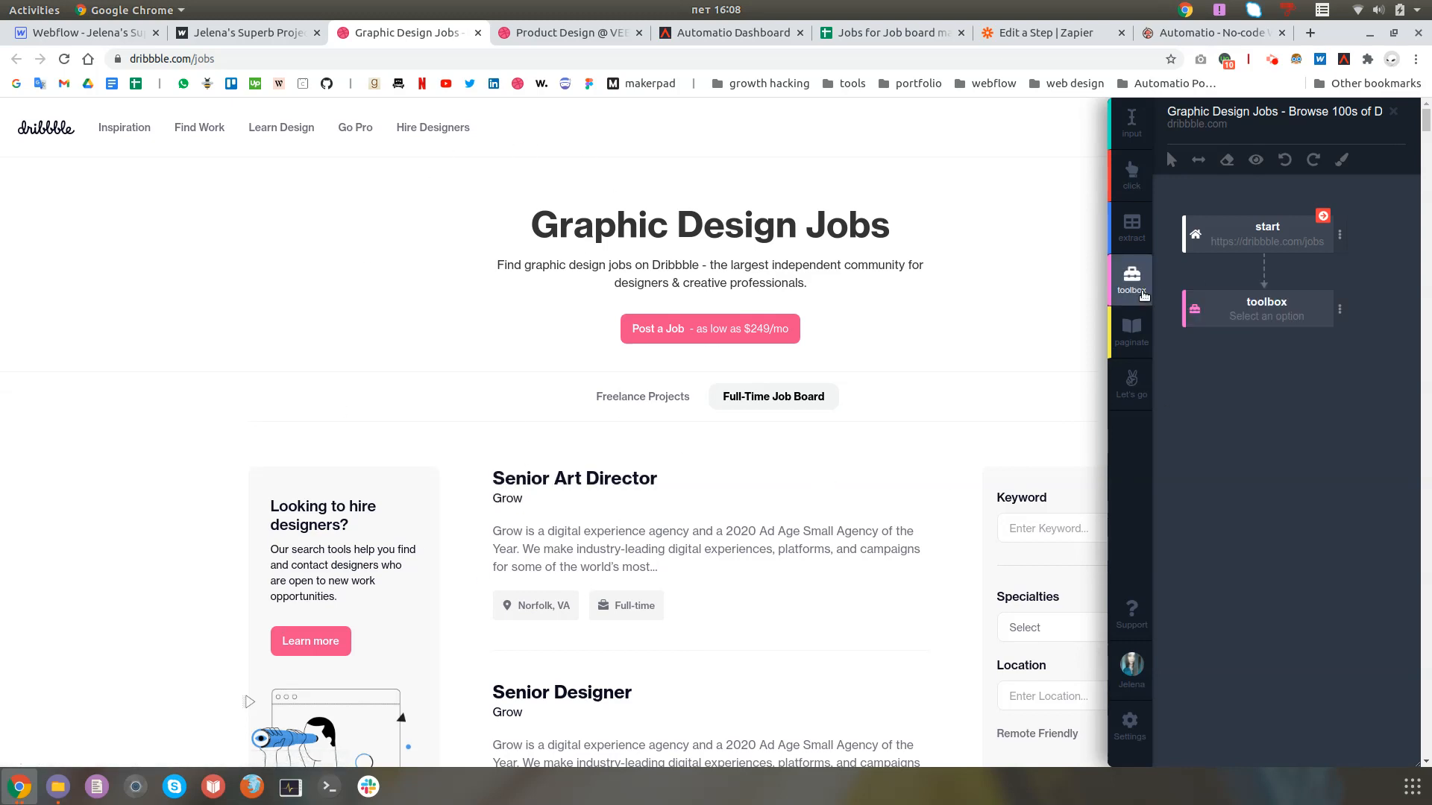
click(1339, 311)
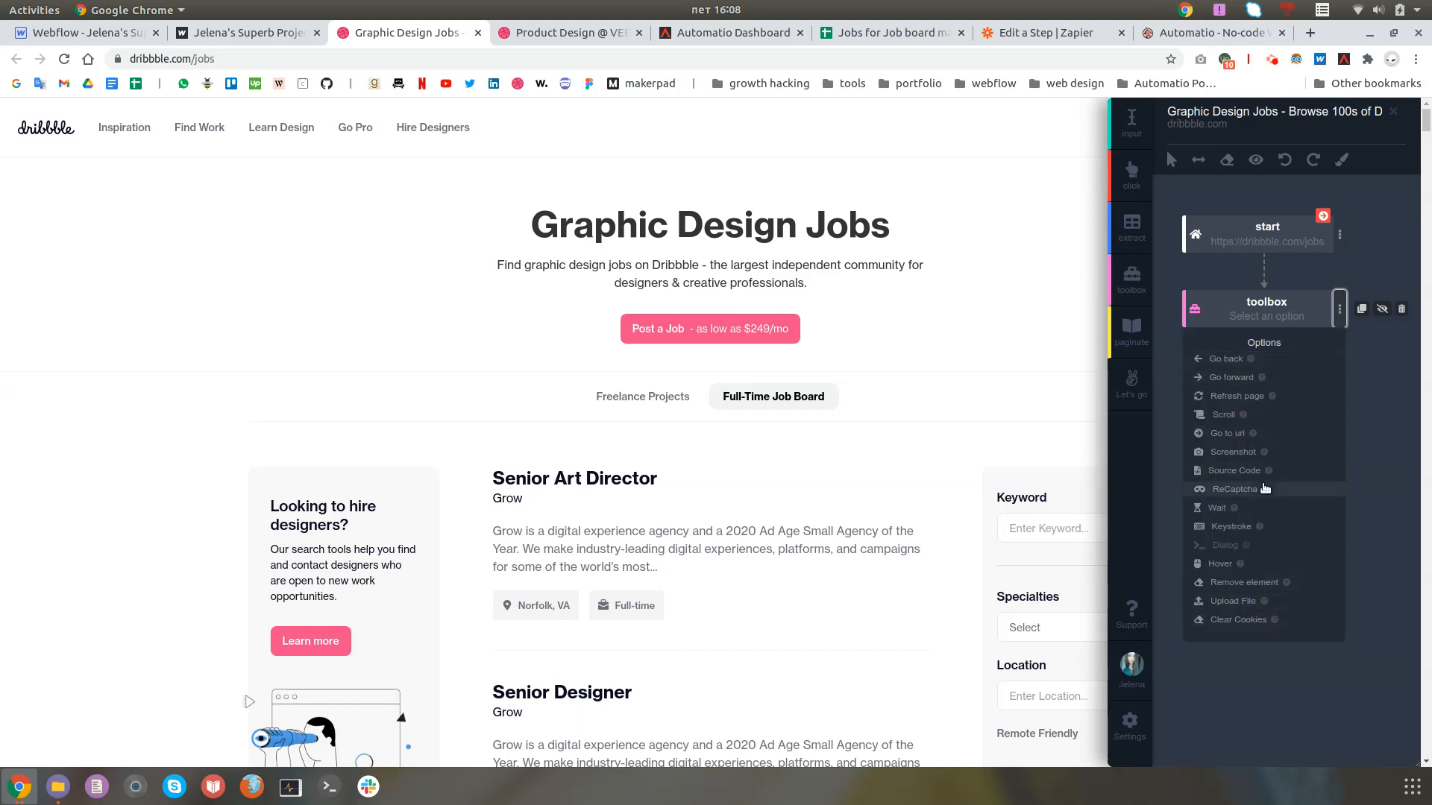
click(1401, 308)
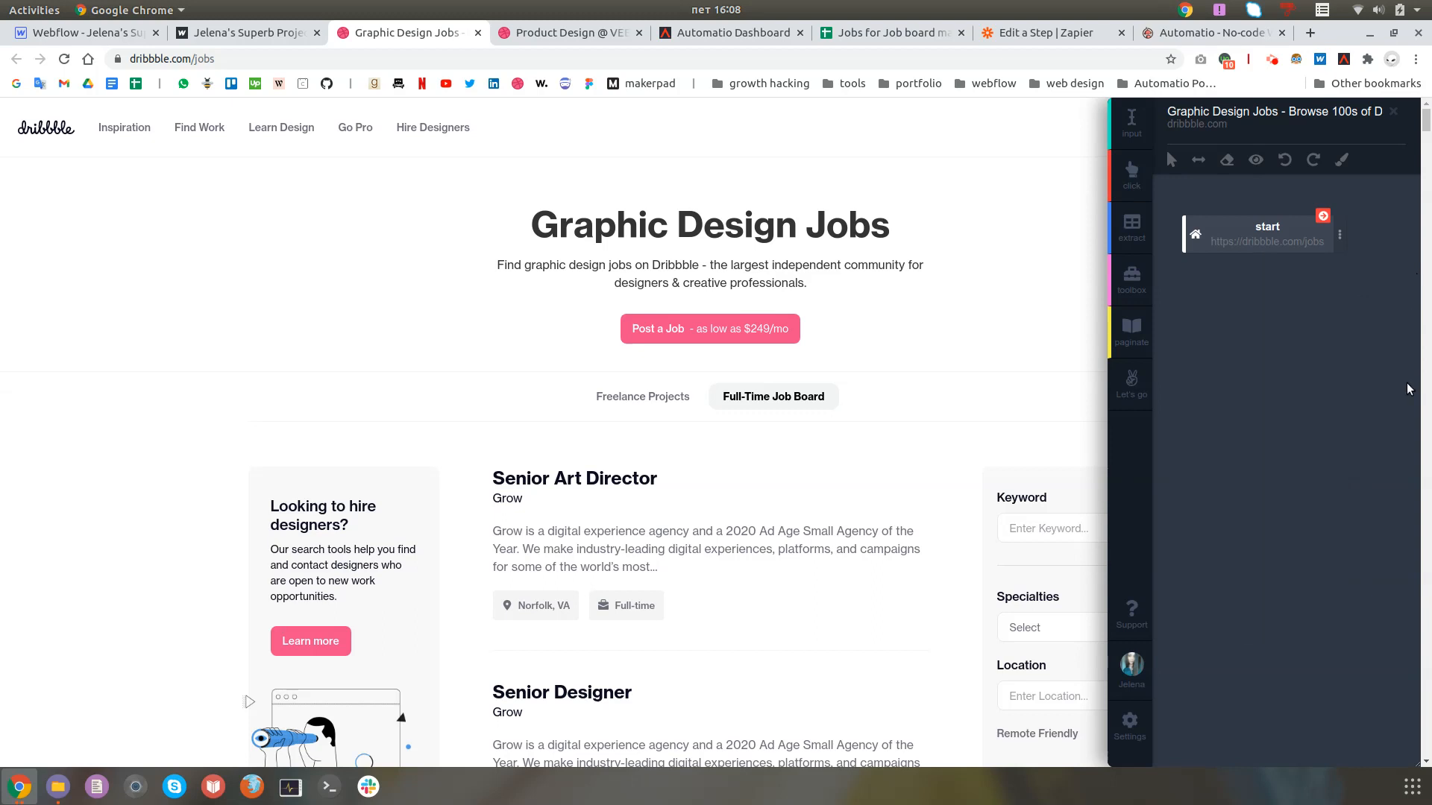
click(1147, 340)
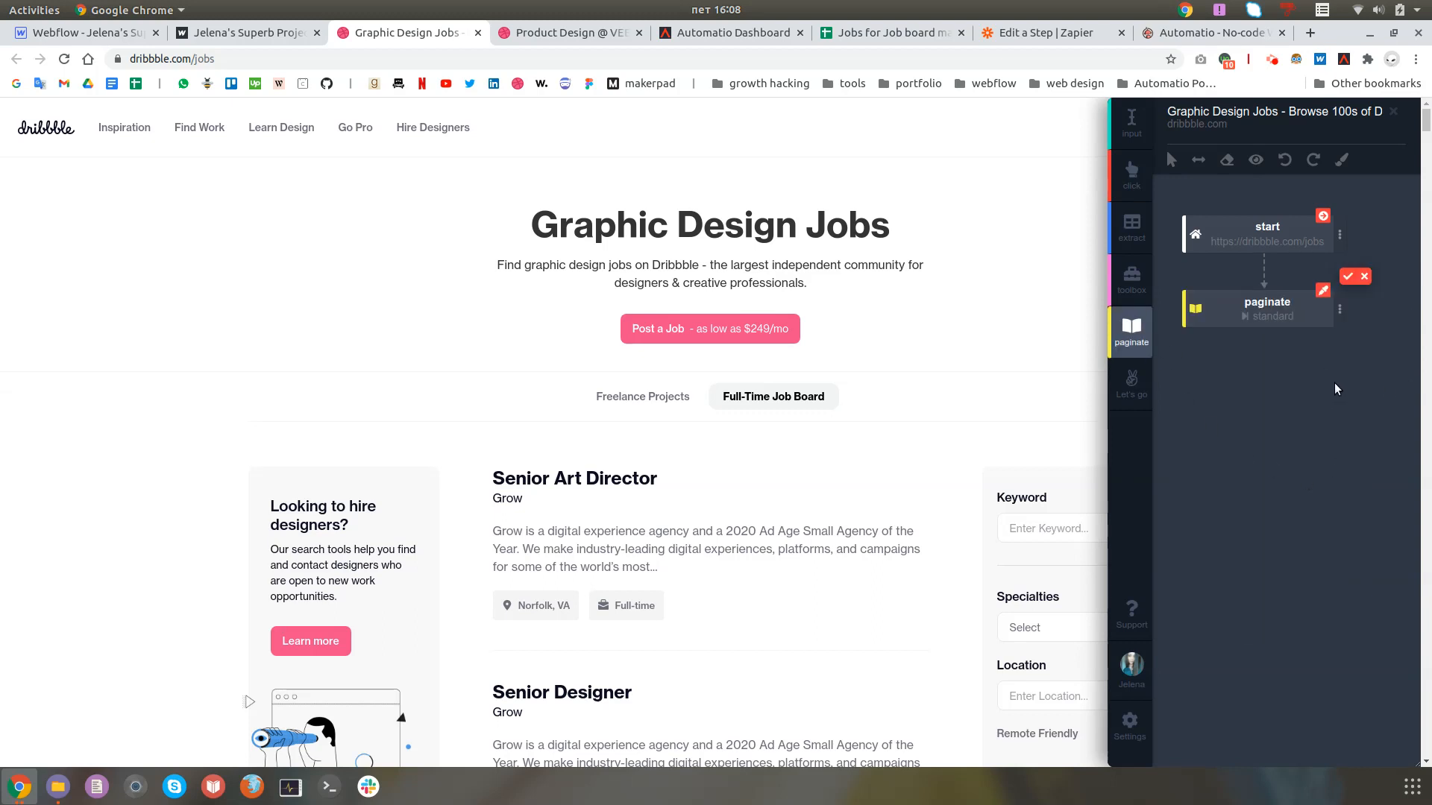
click(1342, 312)
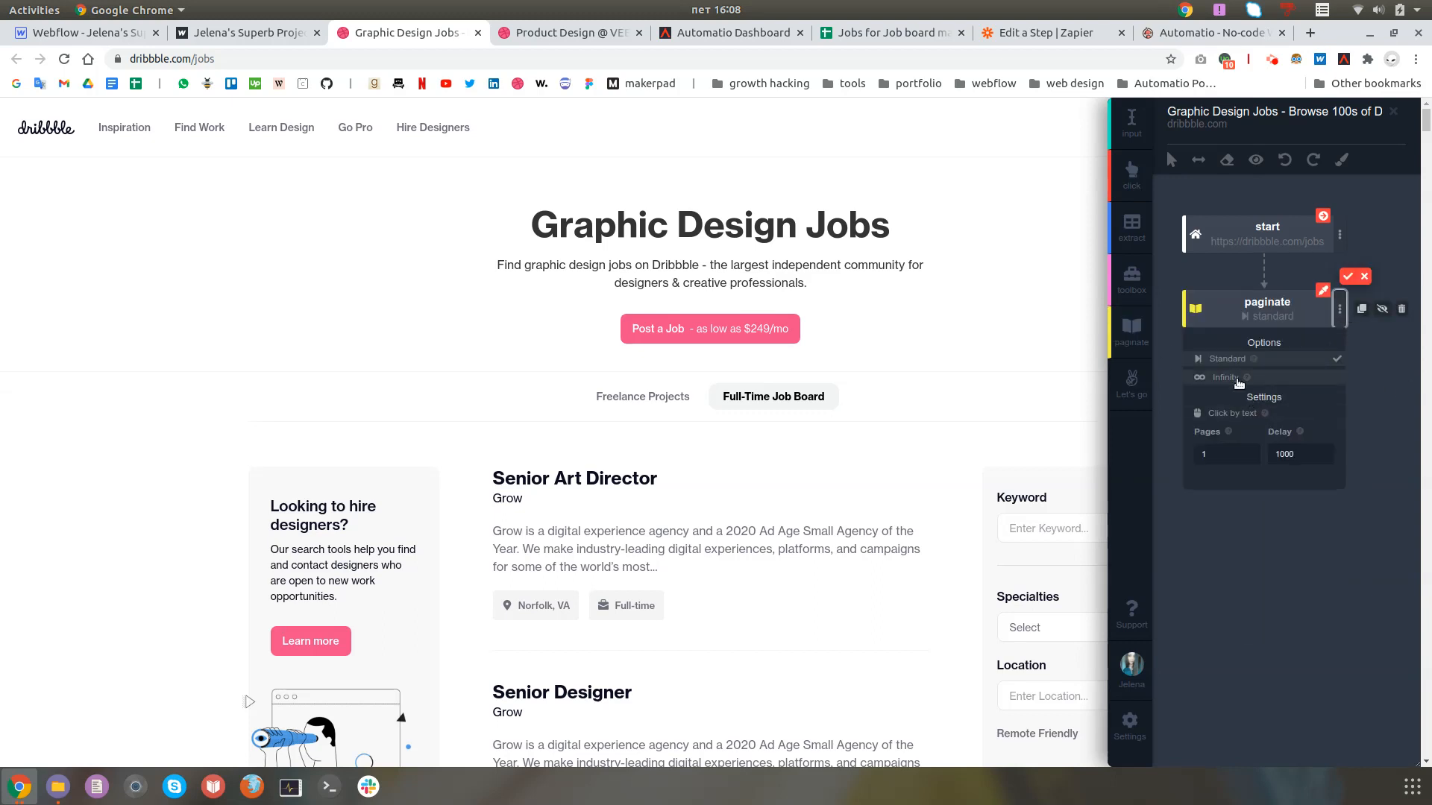
click(1400, 312)
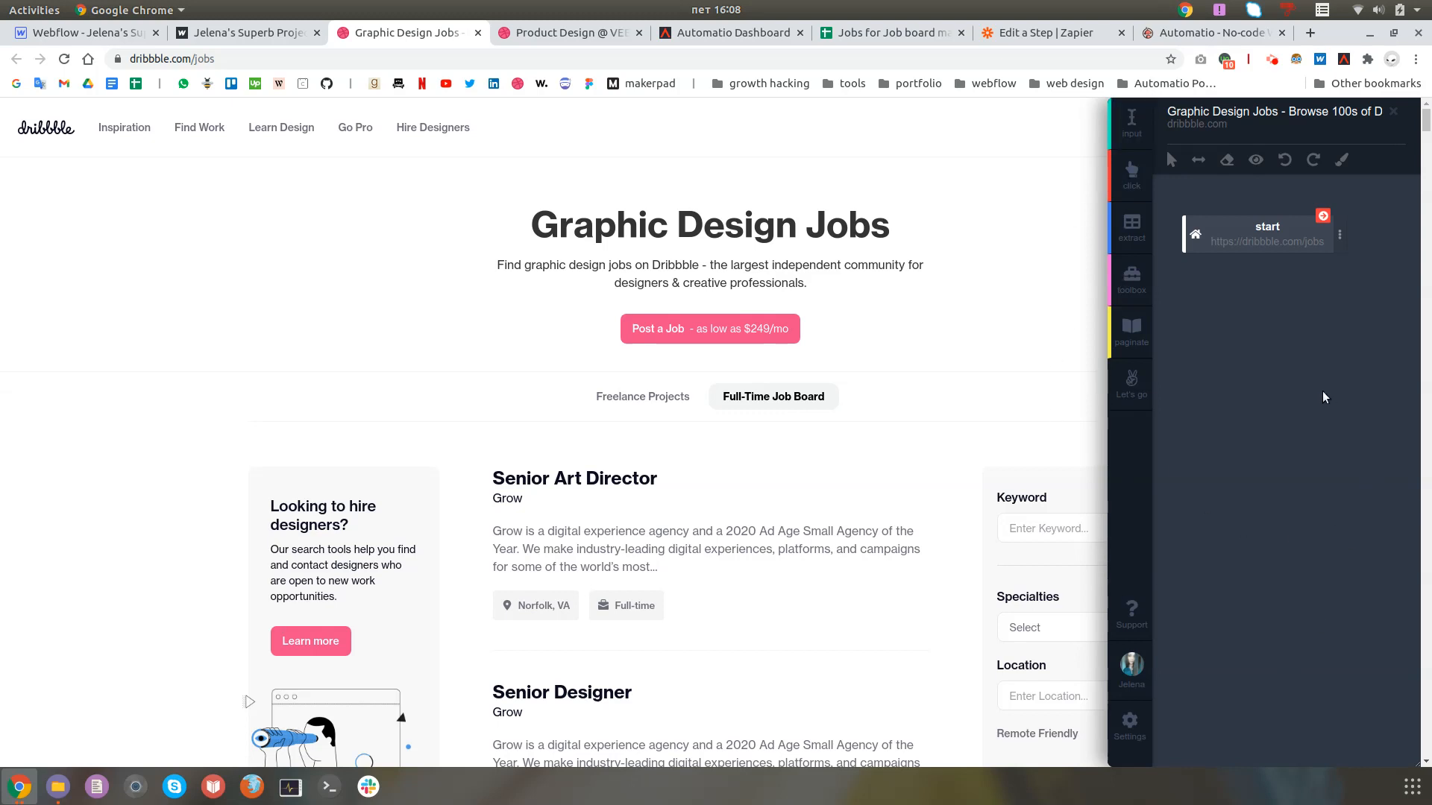
Step: Add an extract action and select the job titles in the listing, starting from Senior Art Director
click(1136, 240)
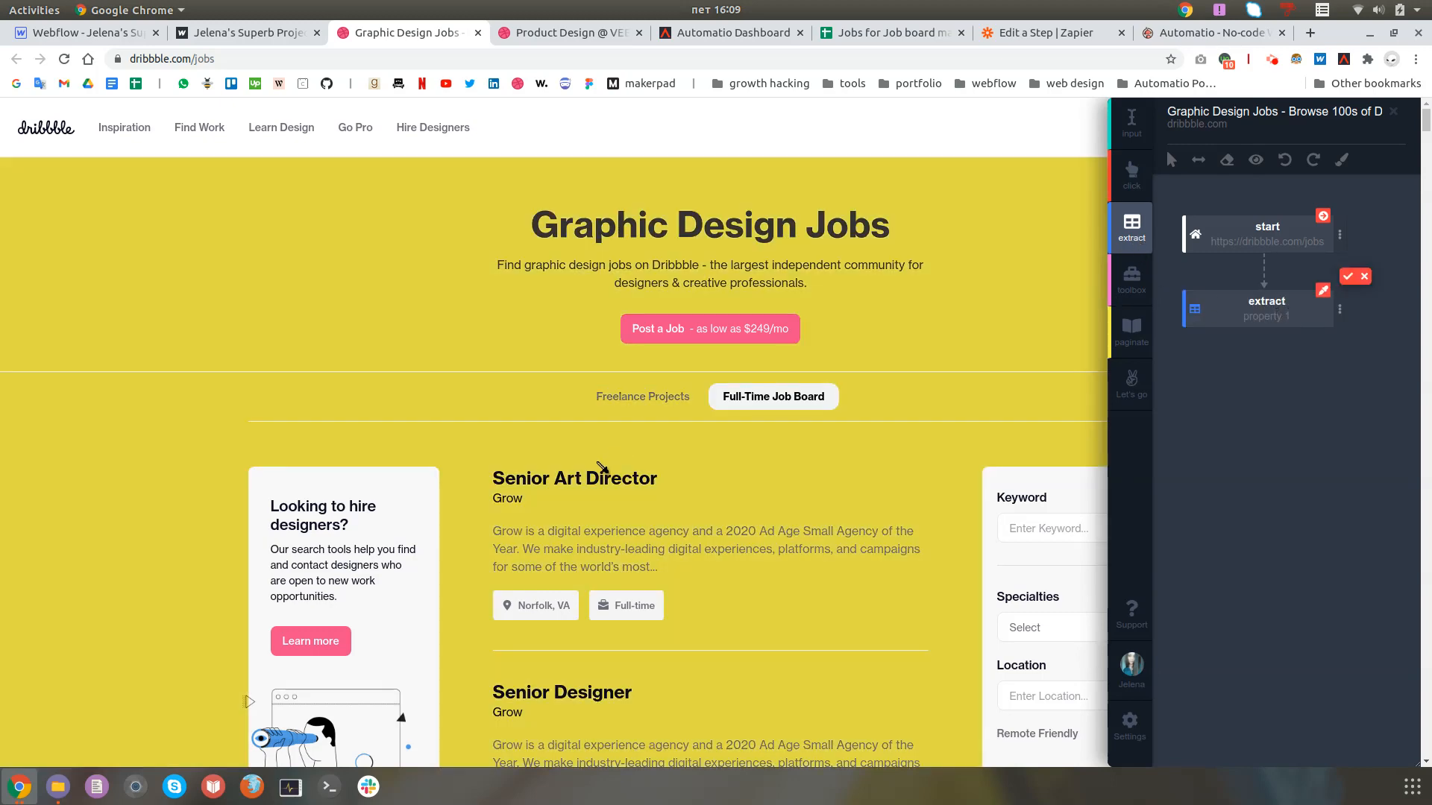
scroll(596, 447, down, 3)
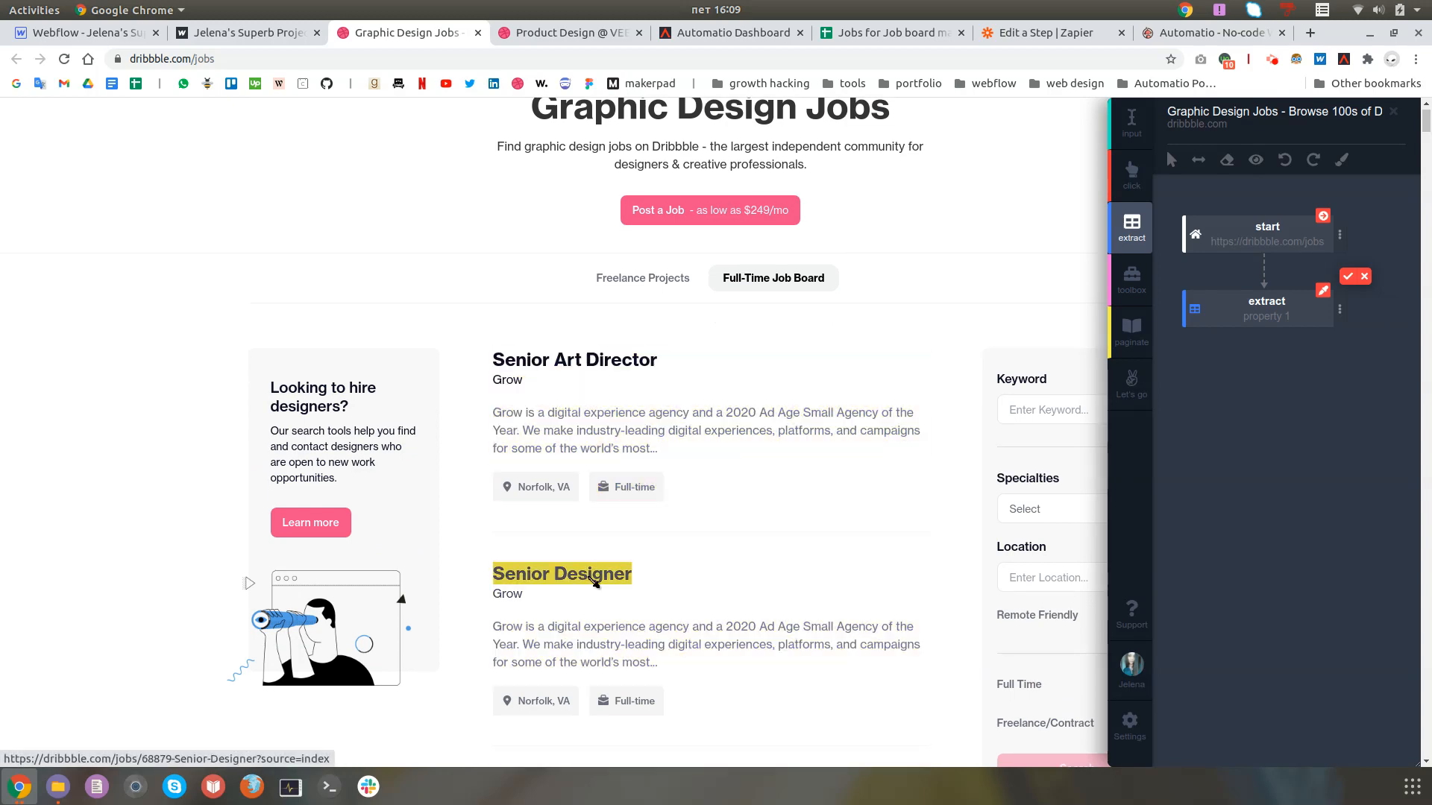
scroll(589, 575, down, 6)
scroll(587, 558, down, 4)
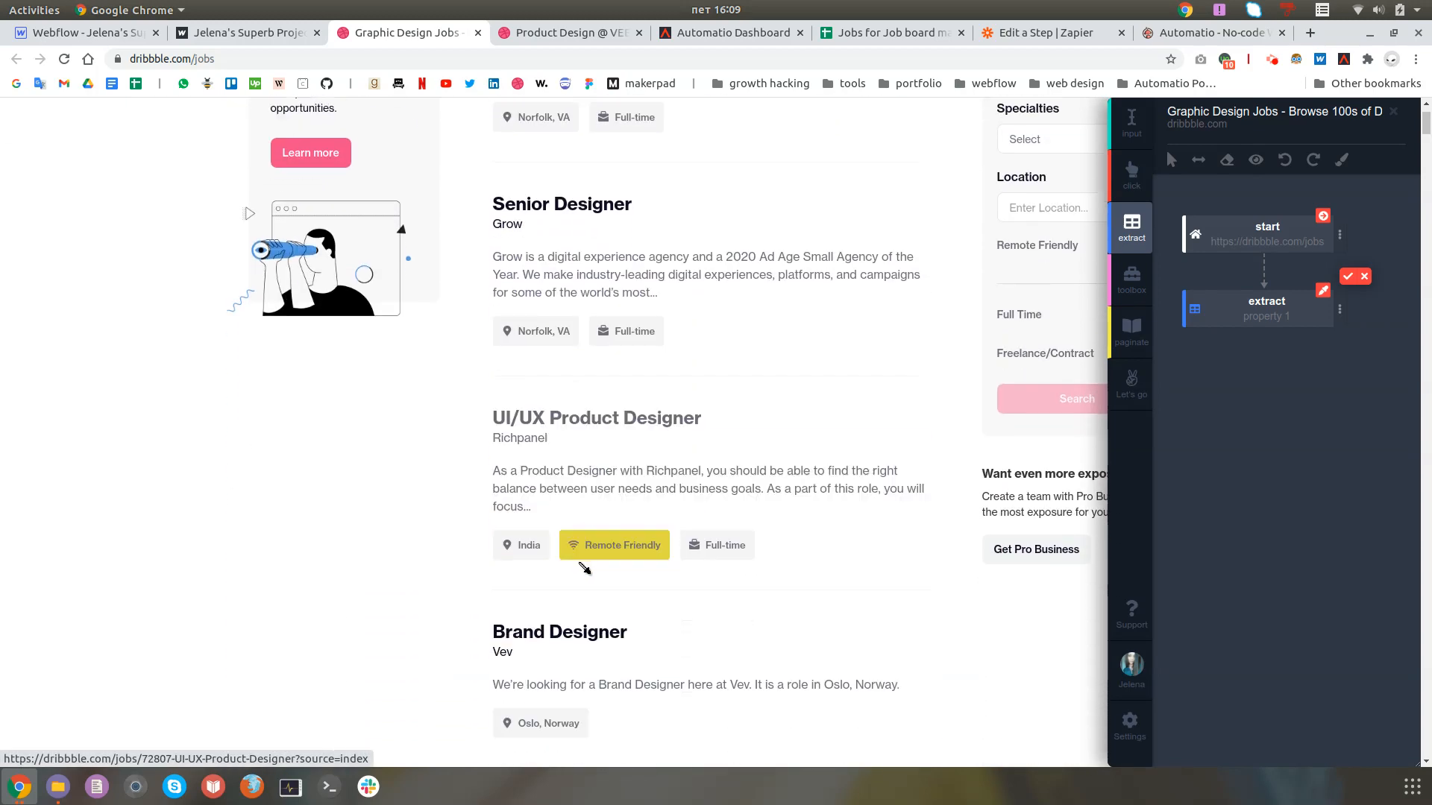
scroll(590, 613, up, 11)
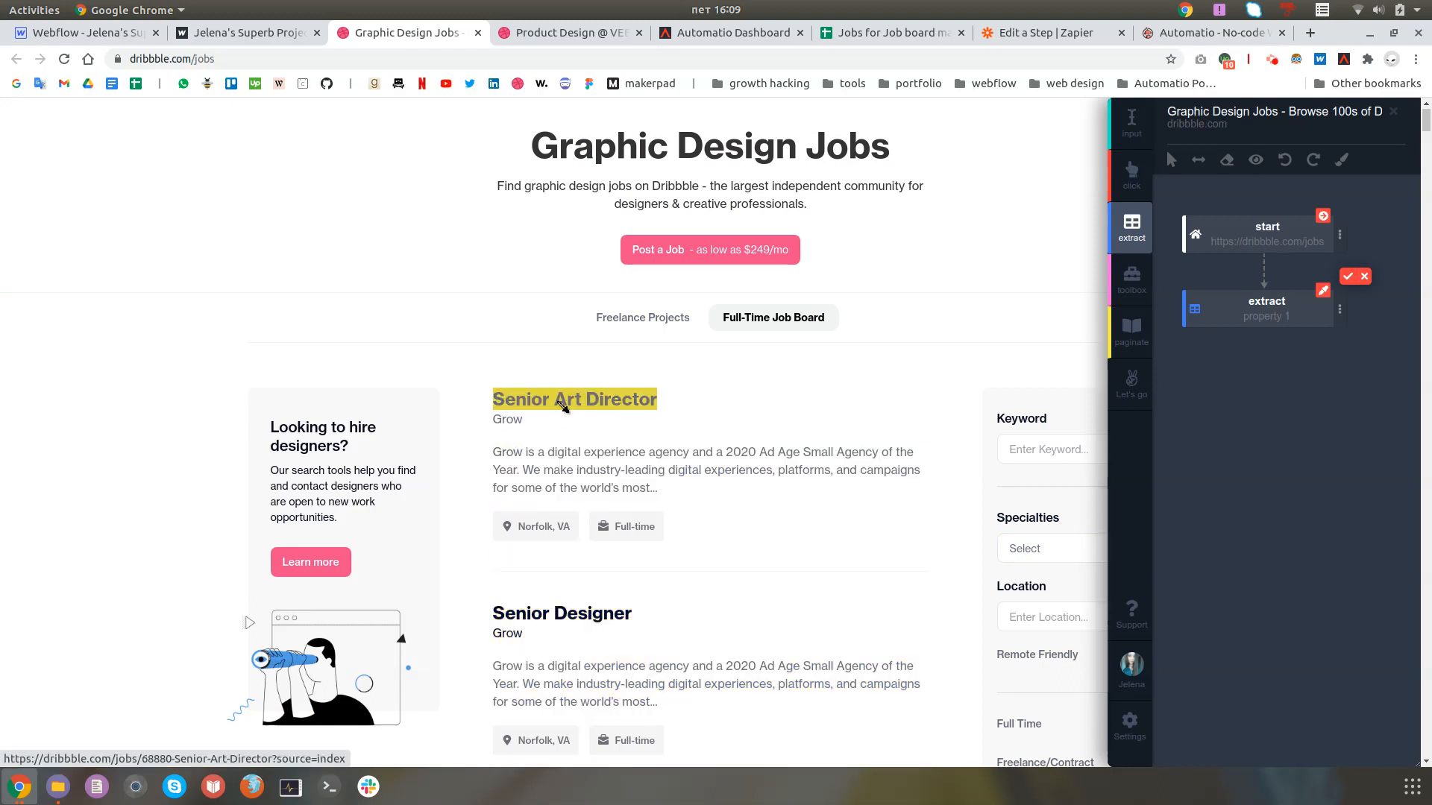
click(562, 404)
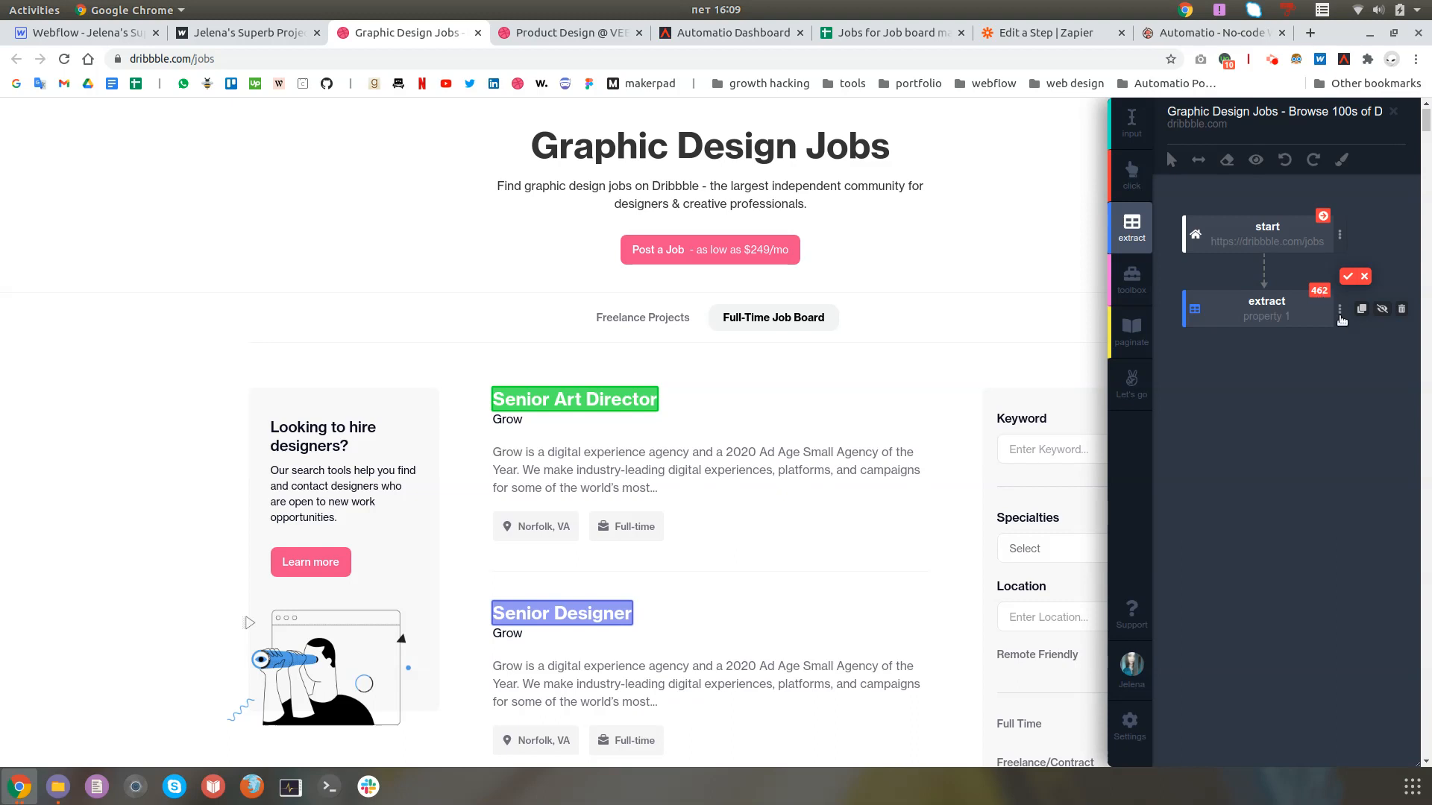
Step: Set the extract action to capture links, name its property "Job post url" and confirm the selection
click(1340, 310)
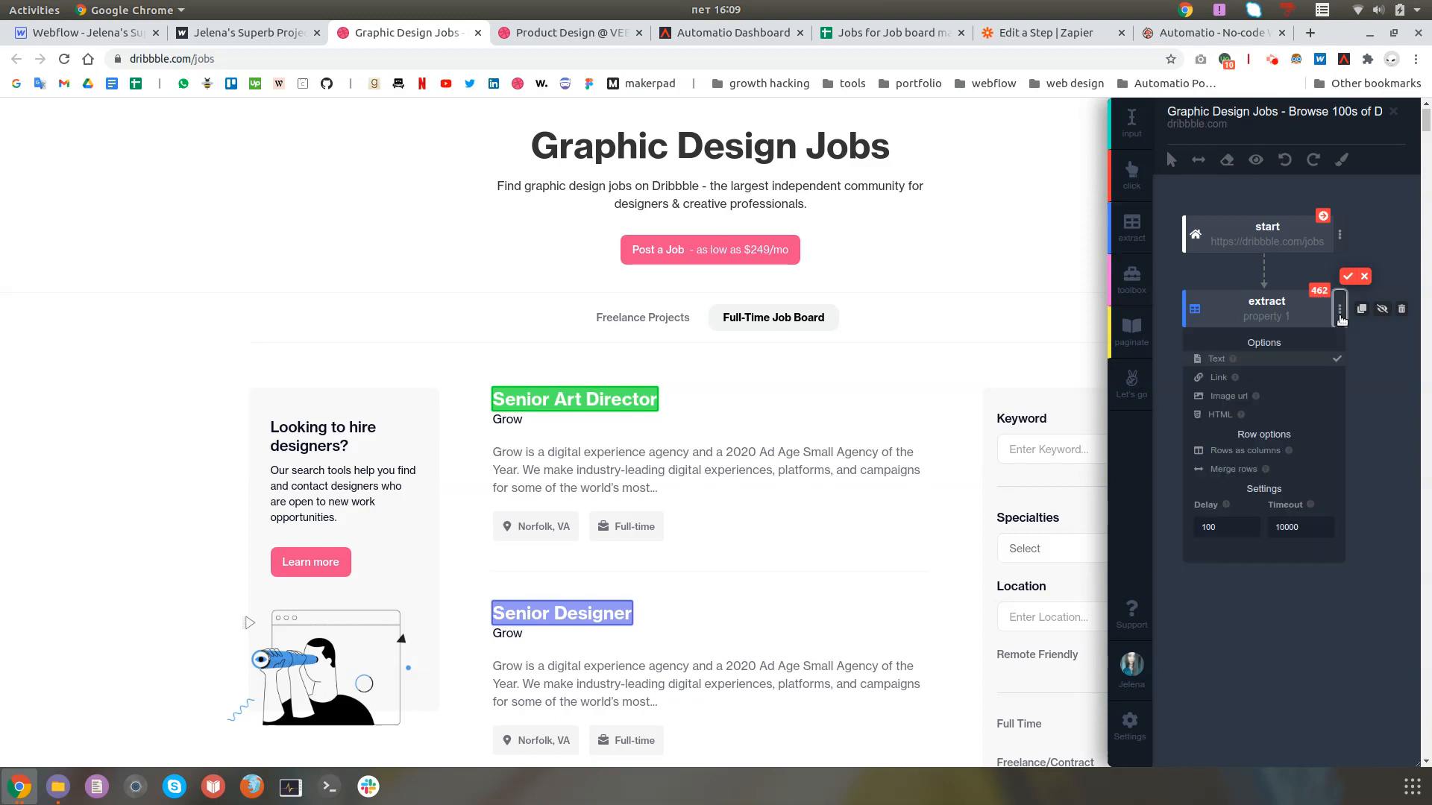
click(1215, 379)
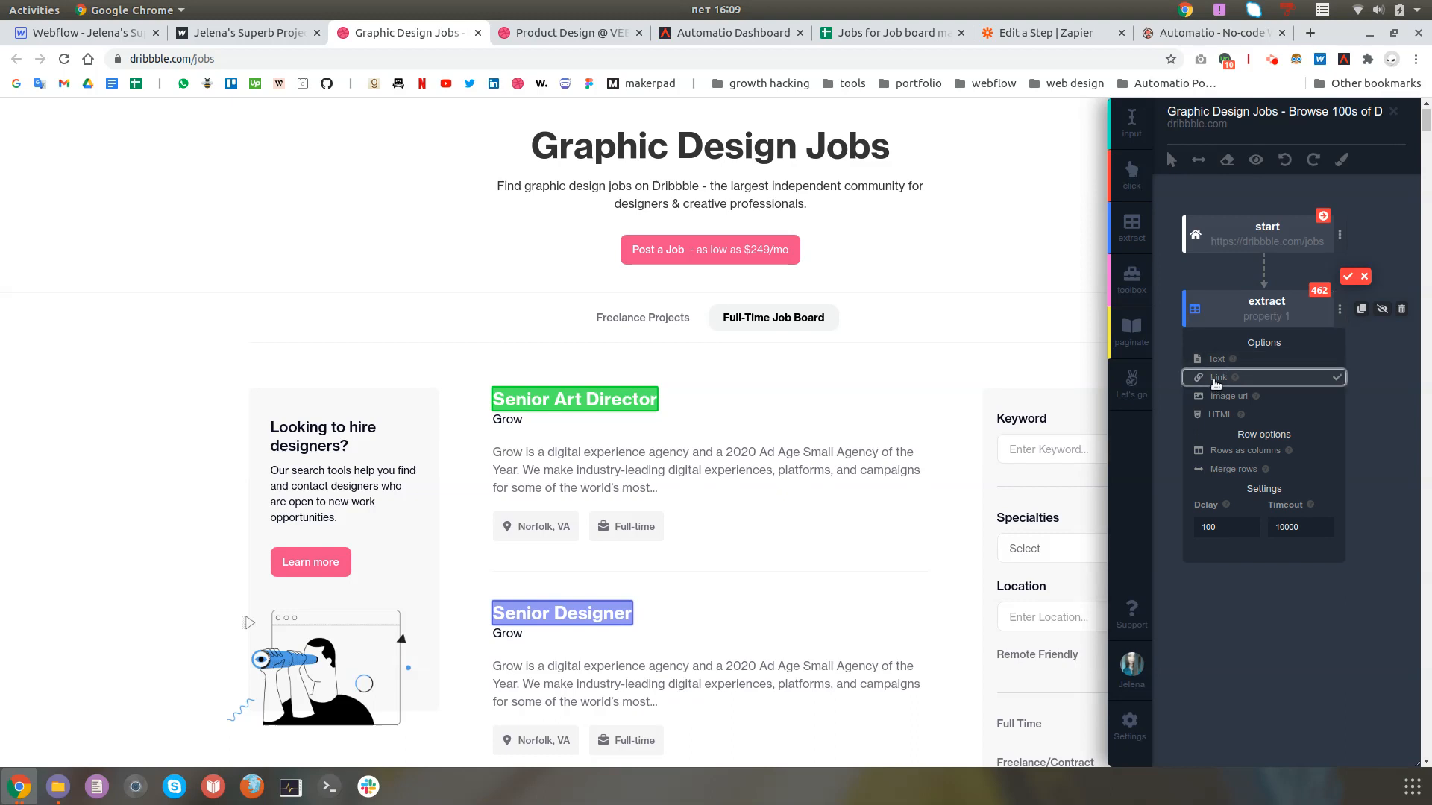
click(1265, 317)
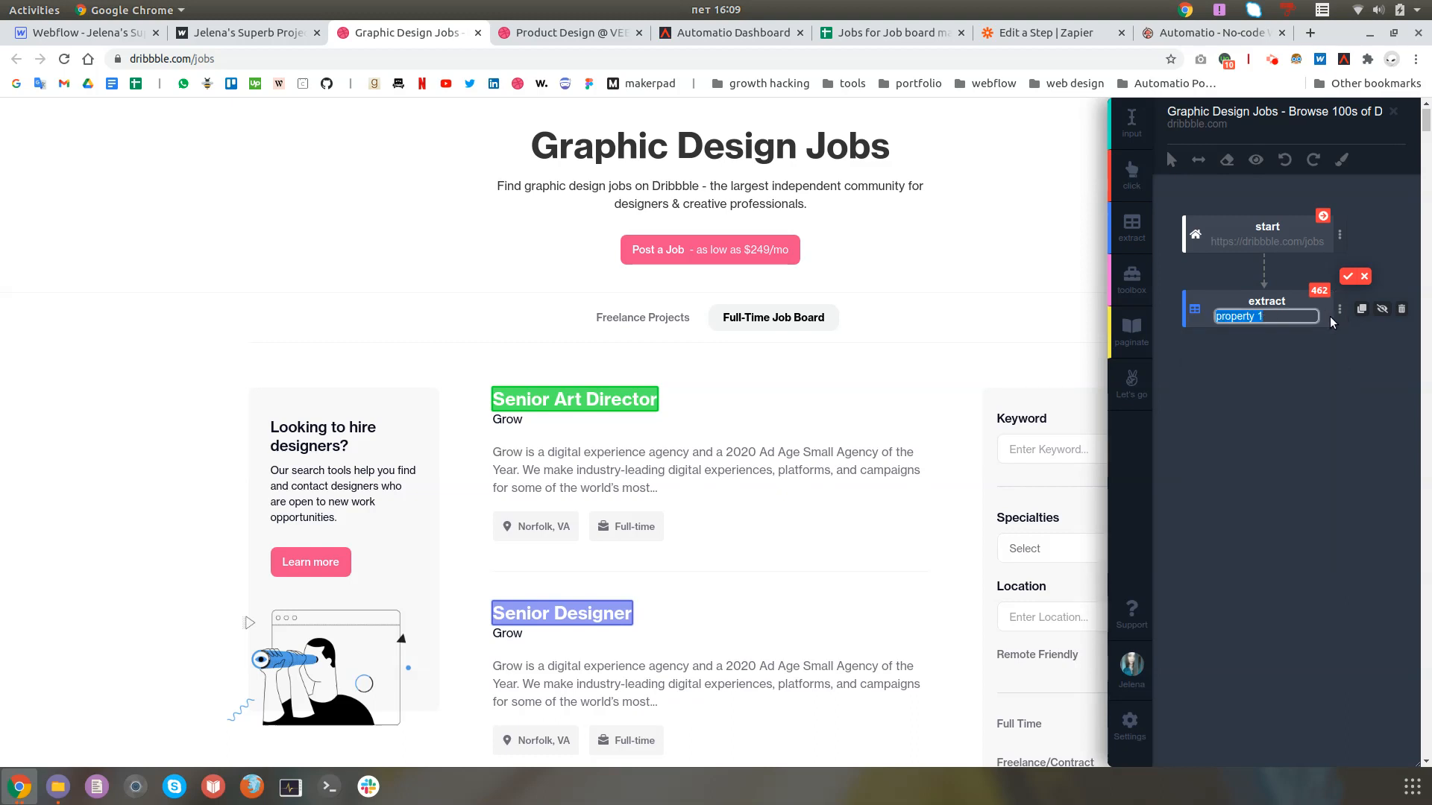
text(Job post ulr)
key(BackSpace)
key(BackSpace)
text(rl)
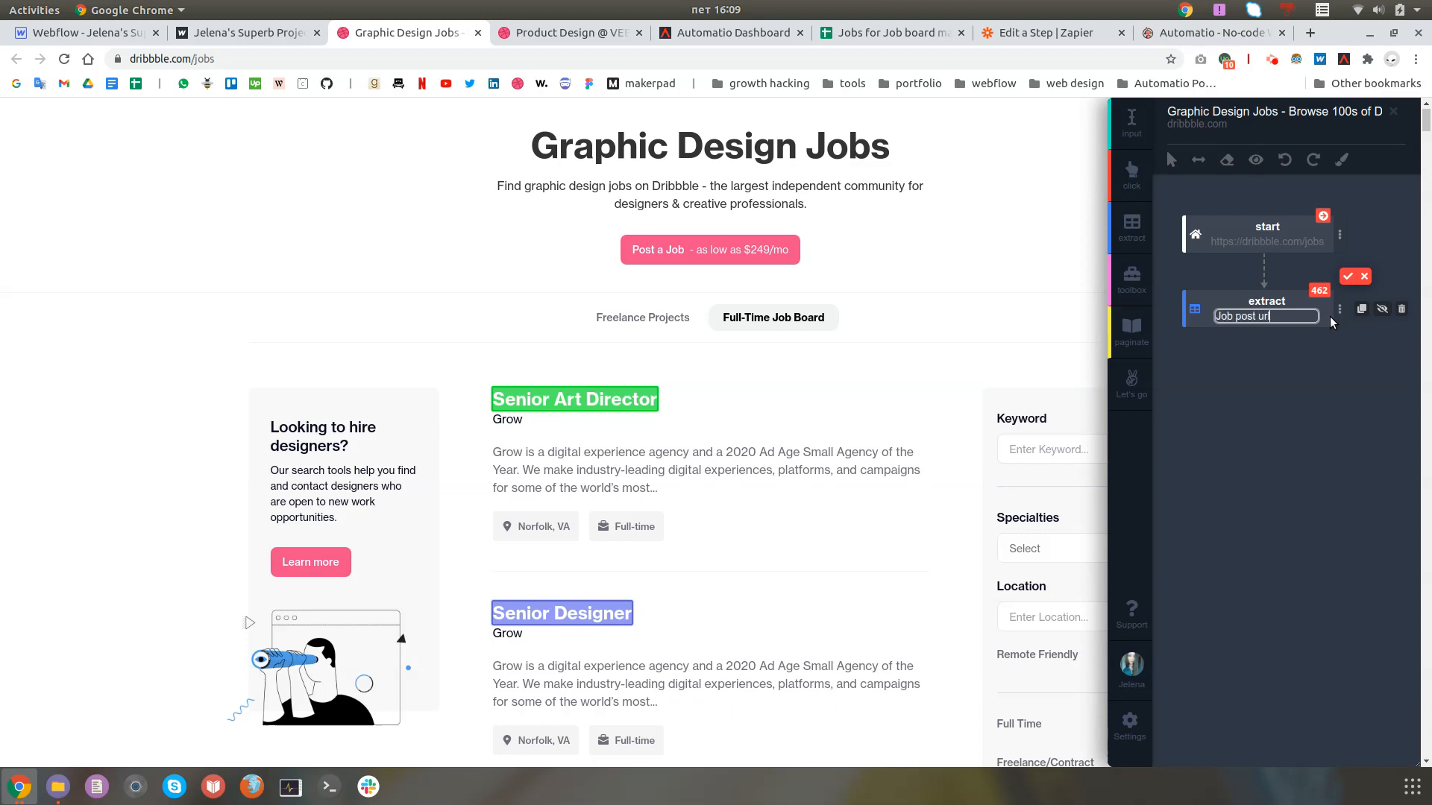
click(1349, 278)
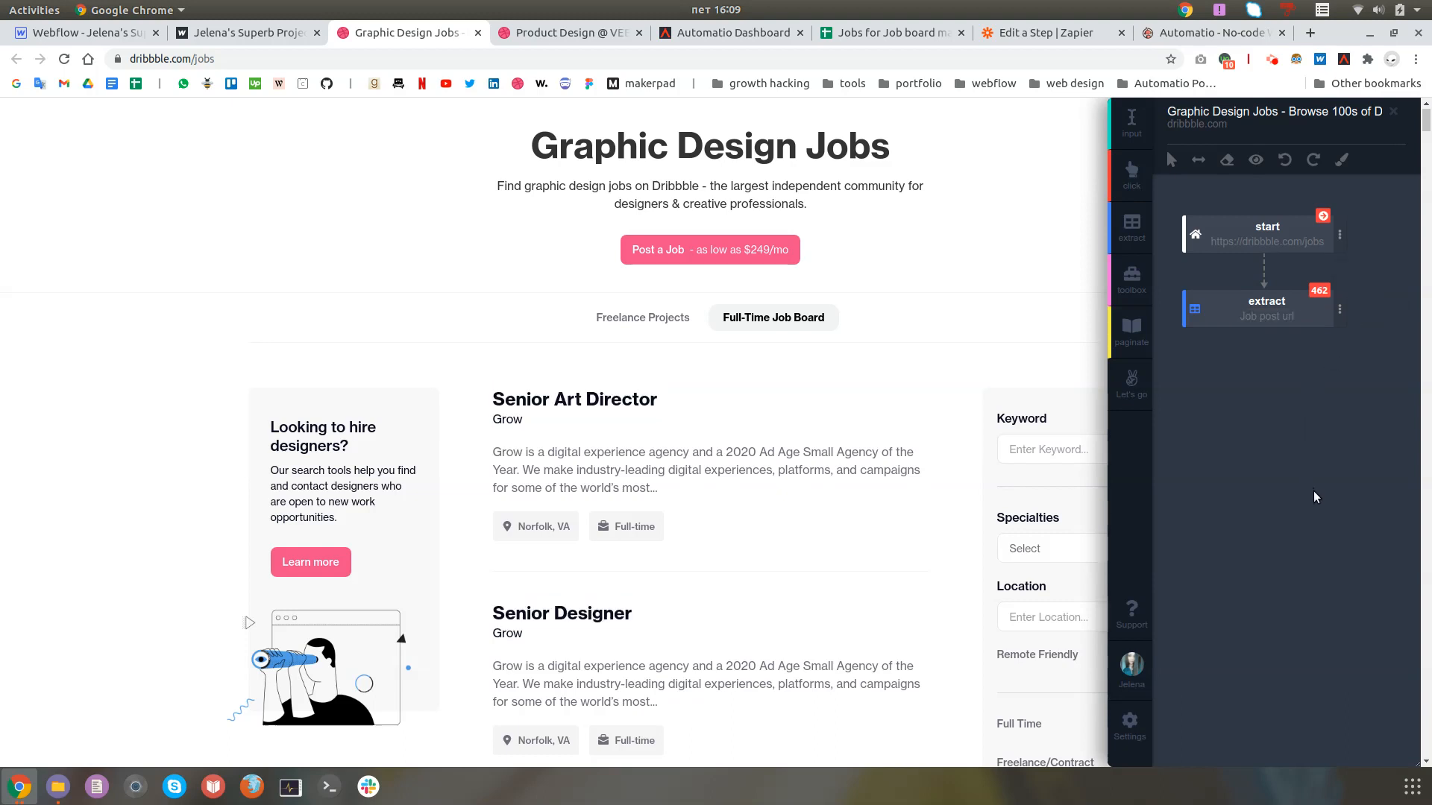
Step: Preview the extracted job post links in the CSV data, and close the preview
click(1256, 160)
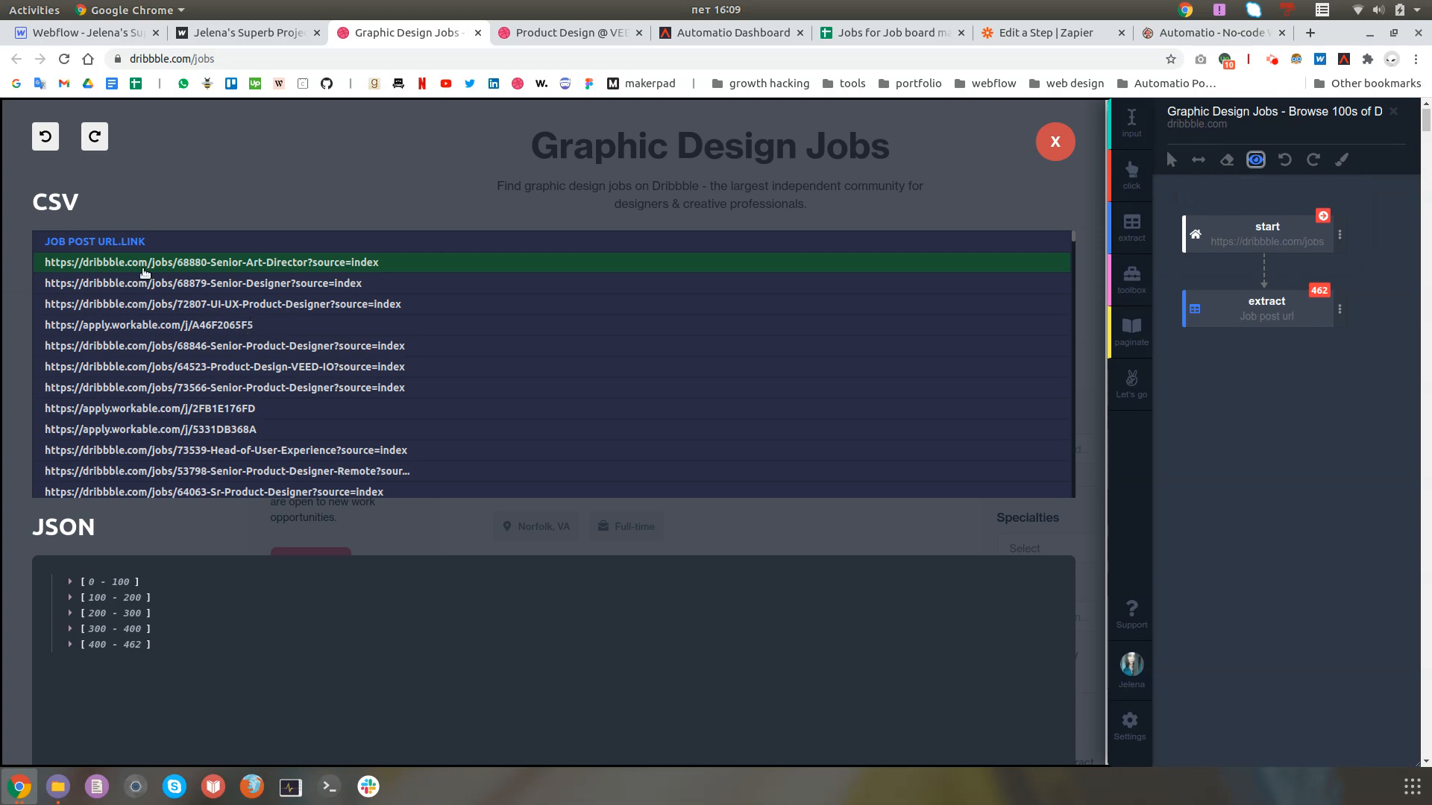
scroll(185, 353, down, 10)
scroll(185, 354, up, 10)
click(1052, 143)
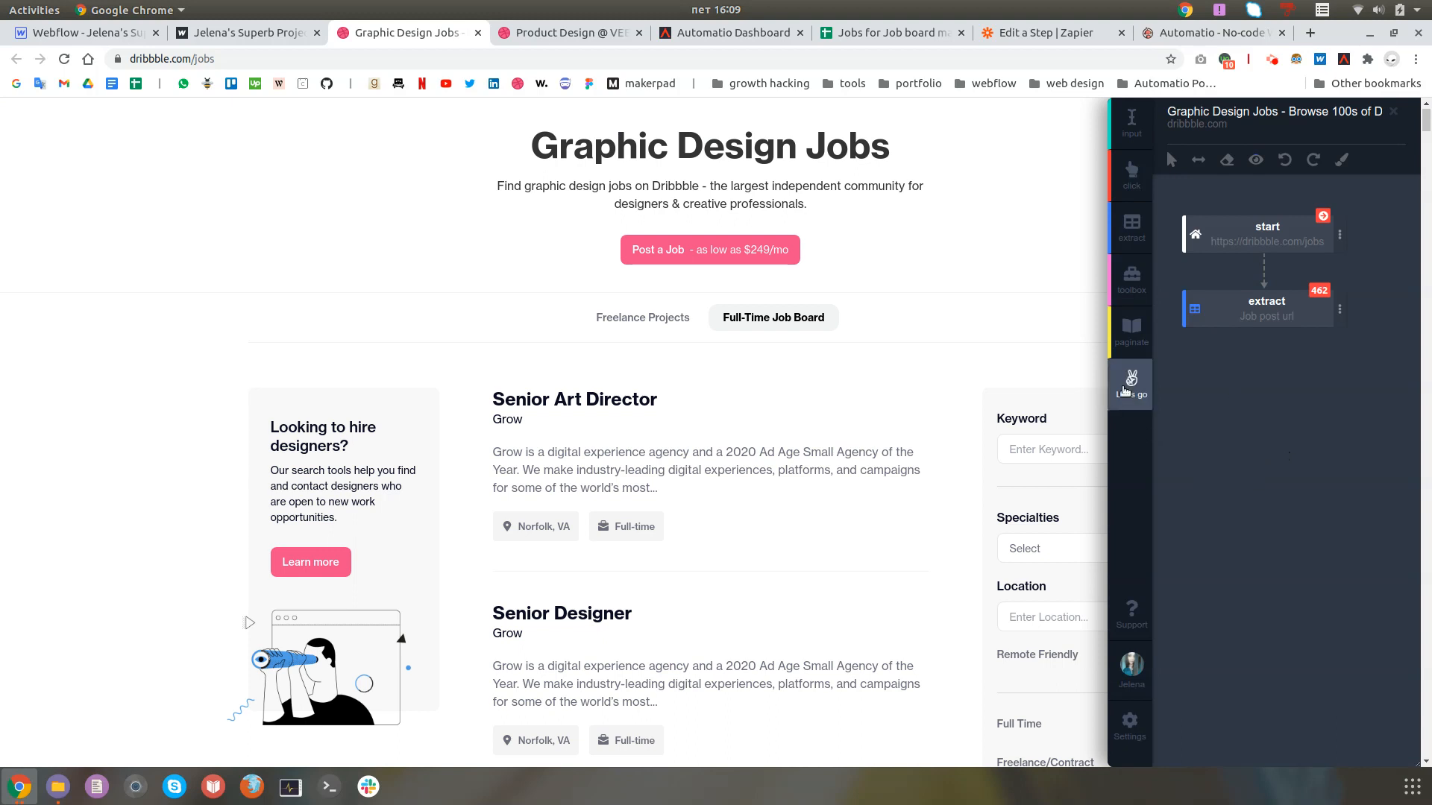
Step: Create and run the bot that extracts the job post links
click(1125, 391)
click(1199, 457)
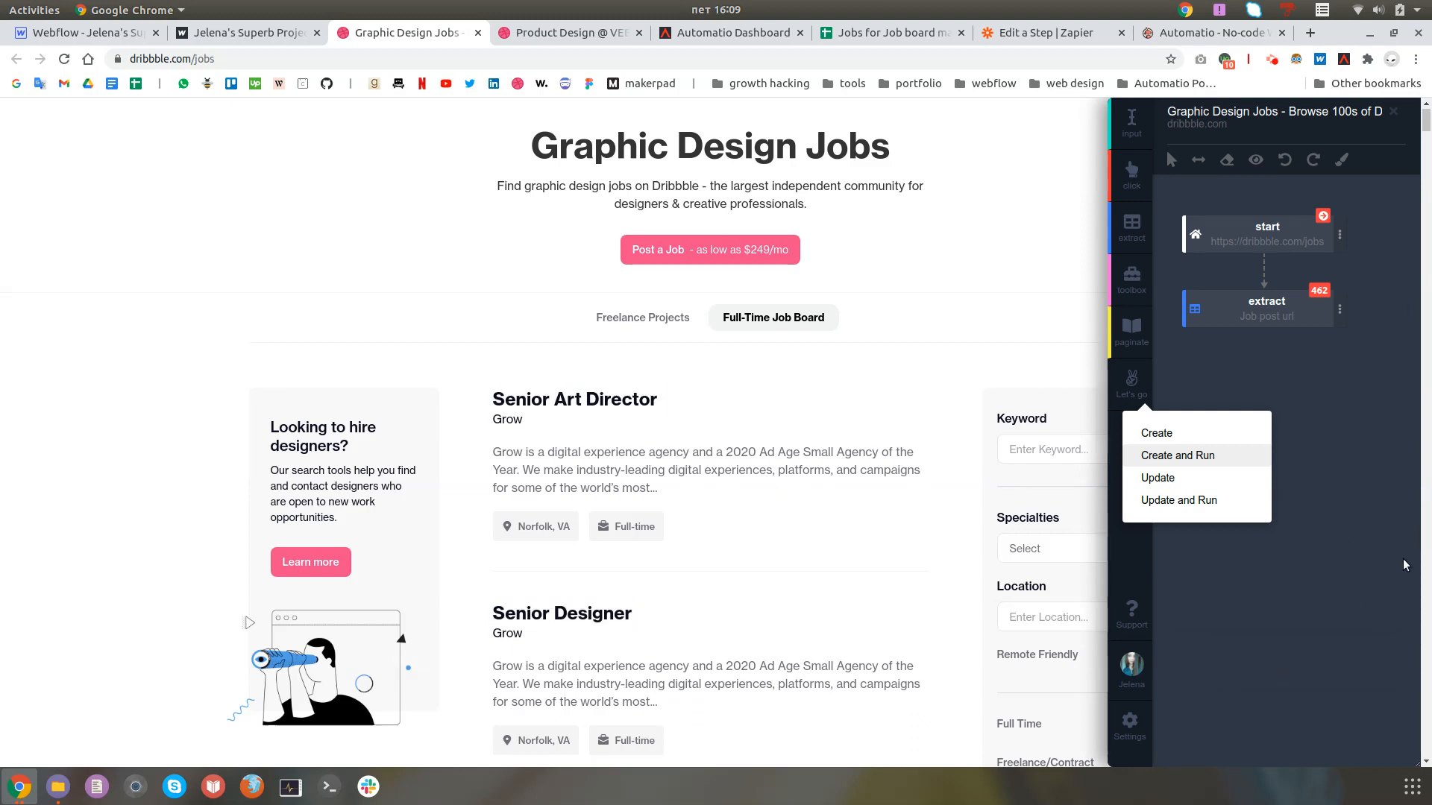
Step: Open the Graphic Design Jobs instance in the Automatio dashboard and review the job post links its run extracted
click(702, 36)
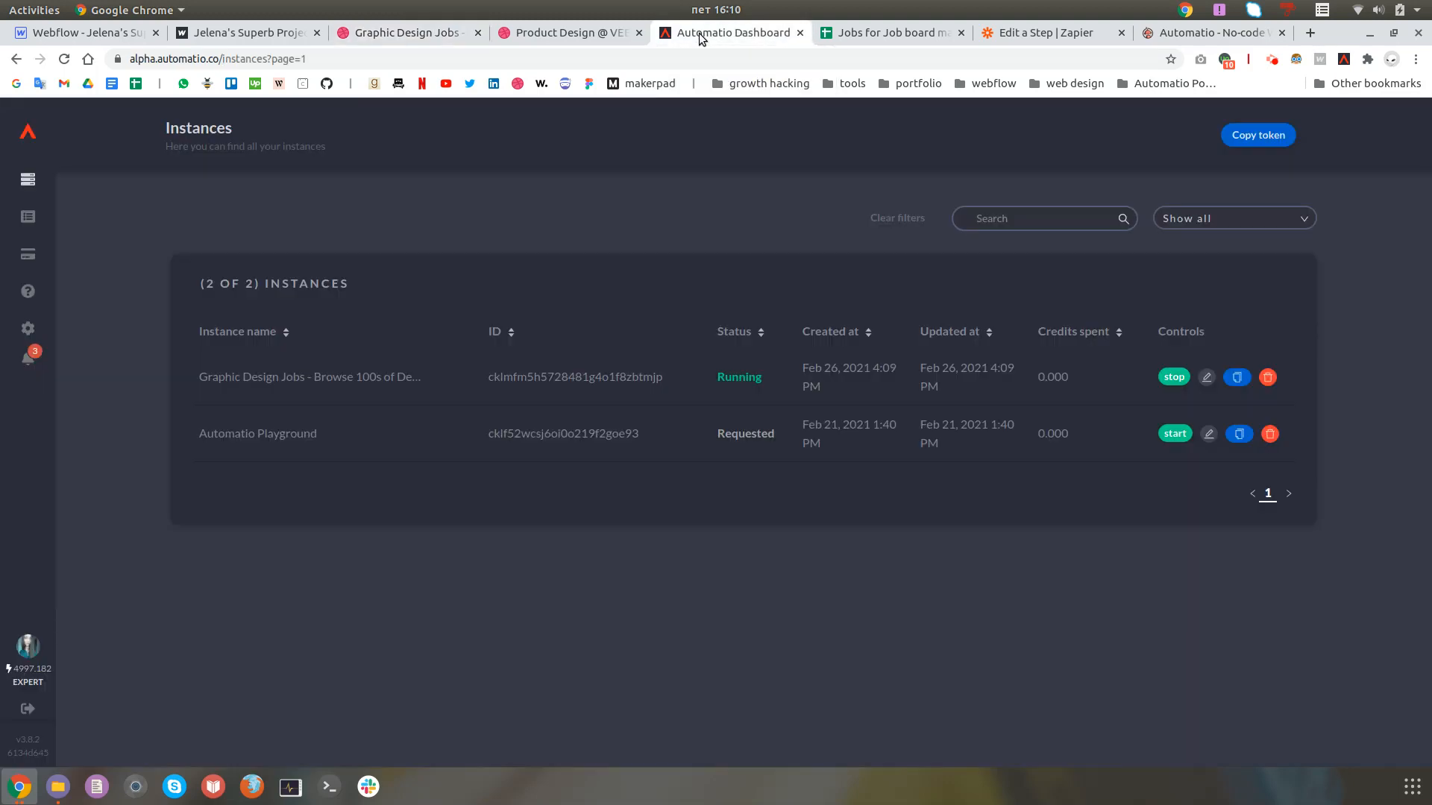
click(291, 380)
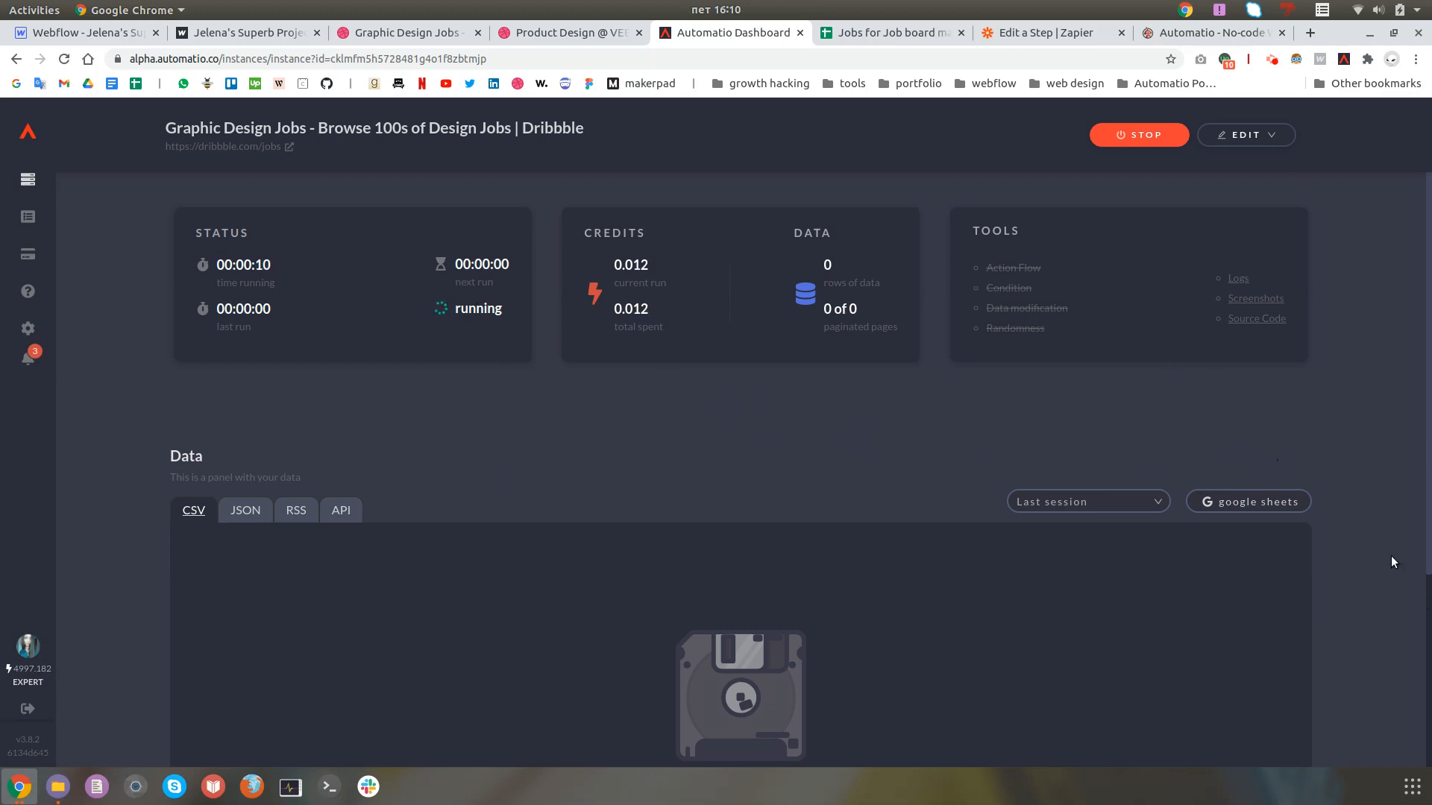
scroll(1392, 562, down, 1)
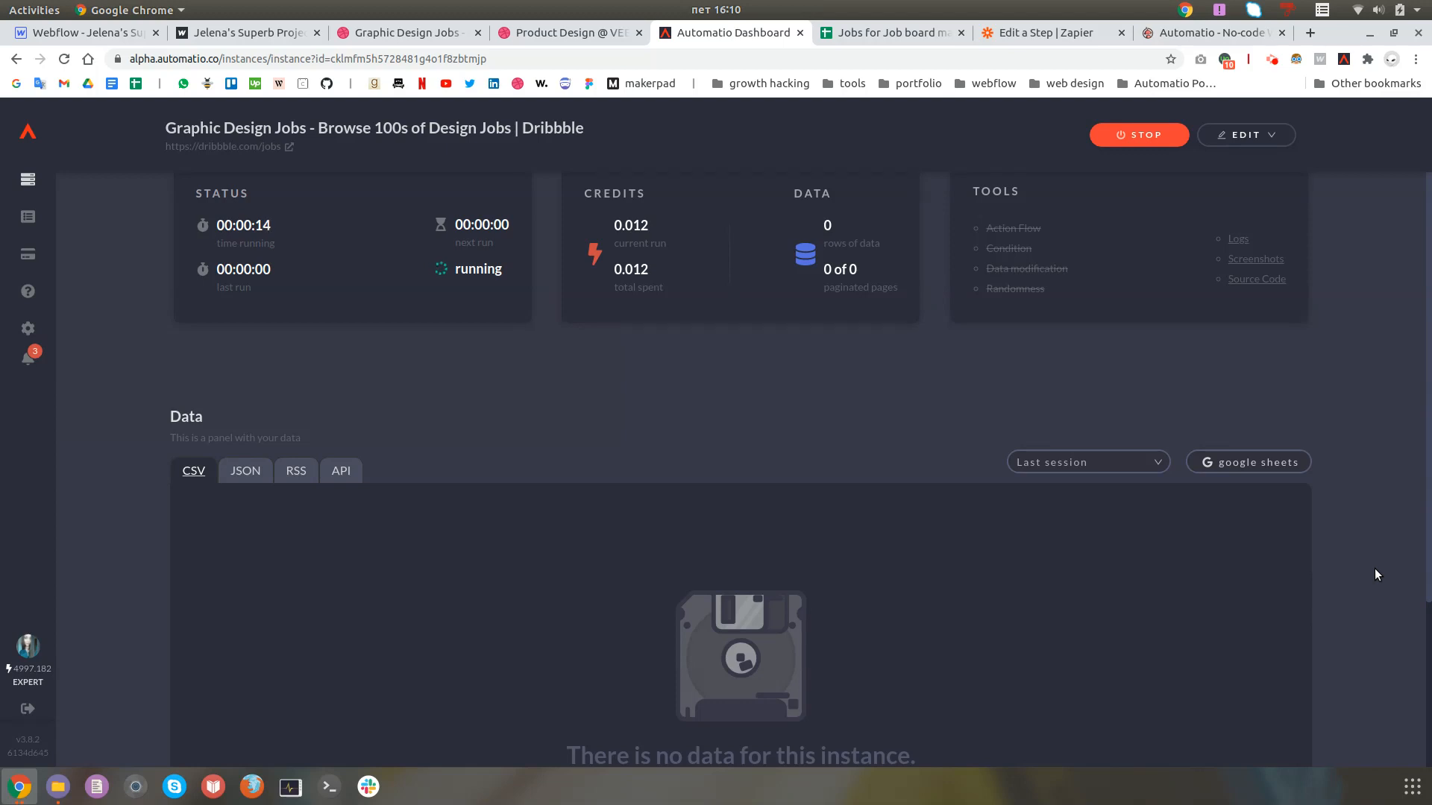
scroll(450, 552, down, 3)
scroll(1362, 555, down, 4)
scroll(405, 468, down, 3)
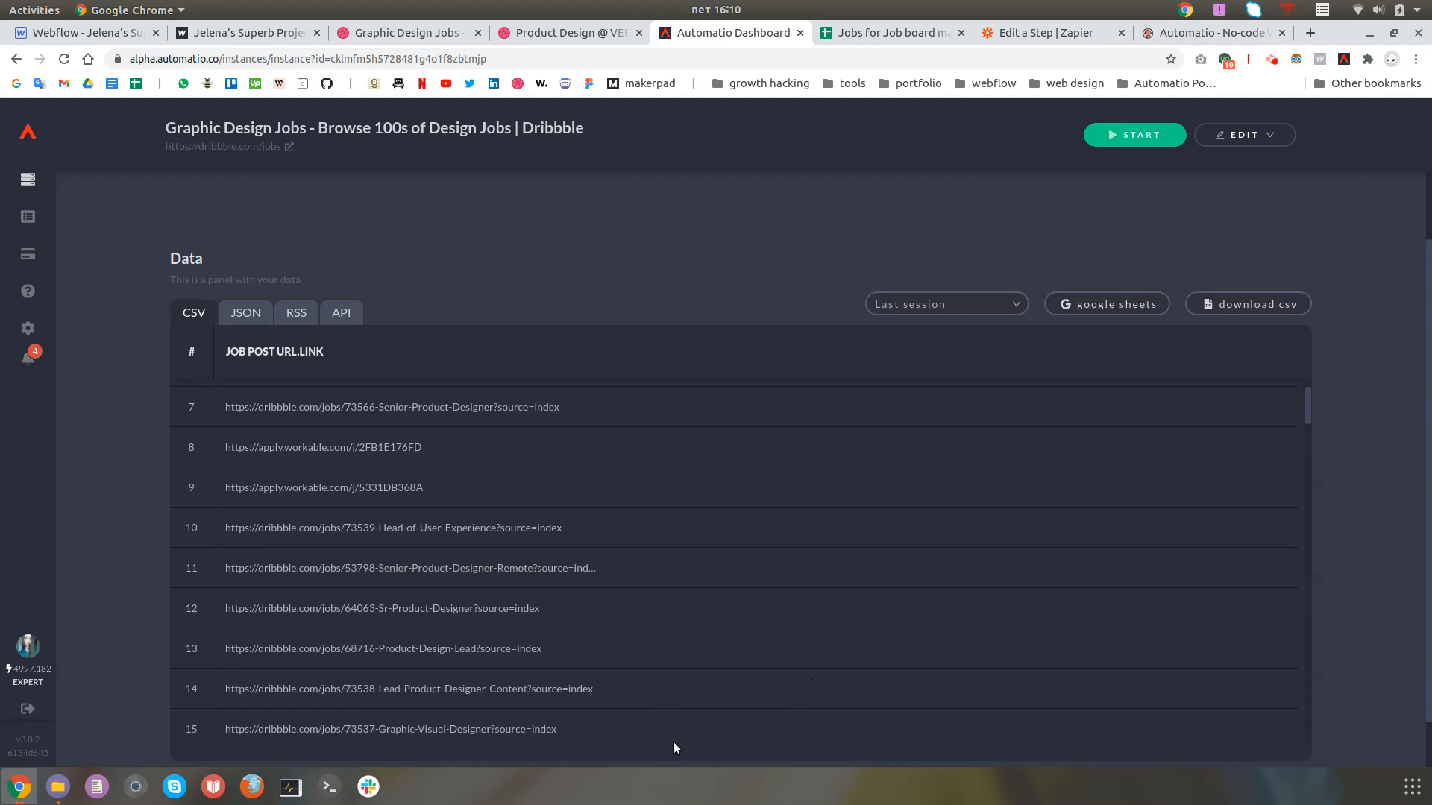
scroll(379, 533, up, 8)
Step: Open the Automatio builder on the Product Design @ VEED.IO job post and set the start action's data type to dynamic
click(566, 32)
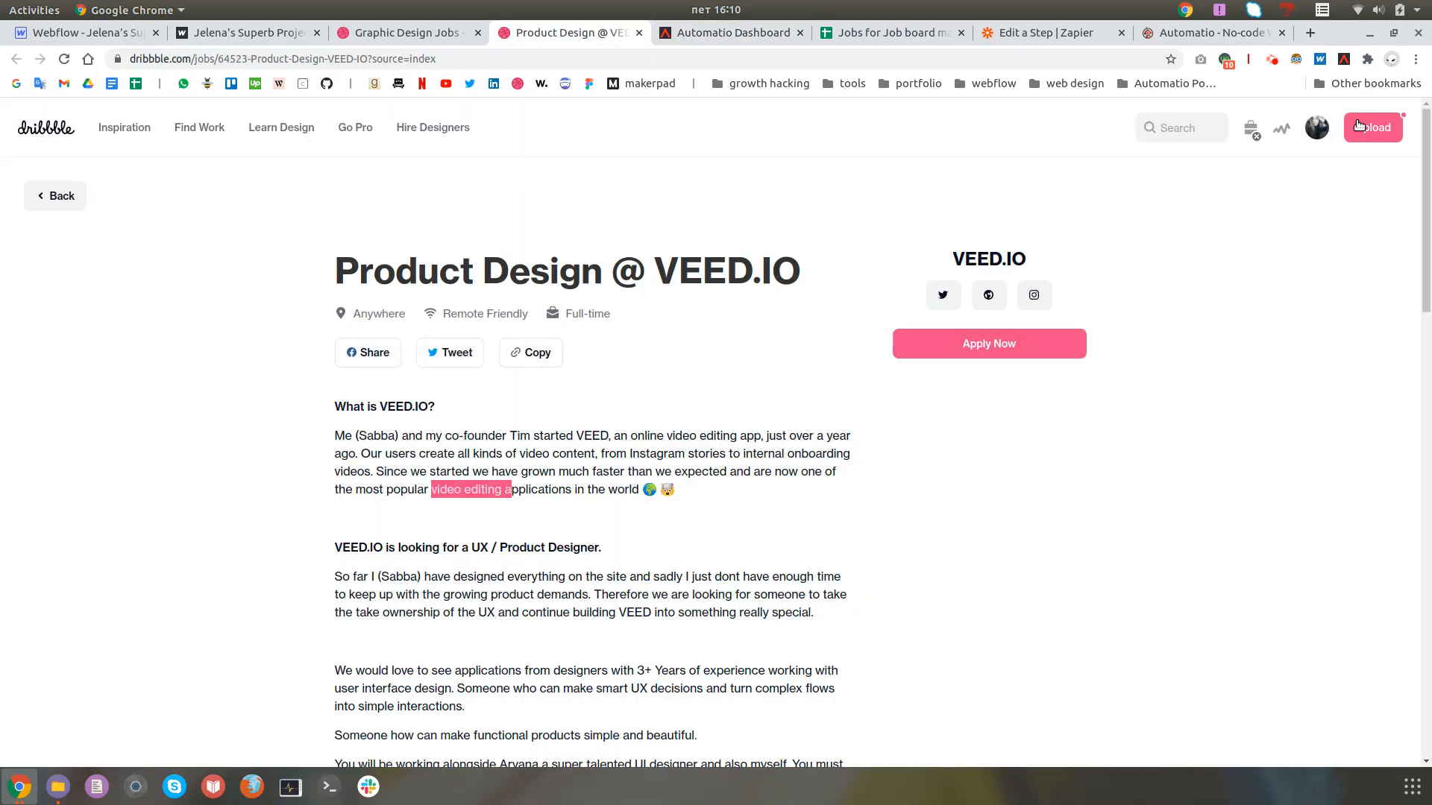
click(1343, 59)
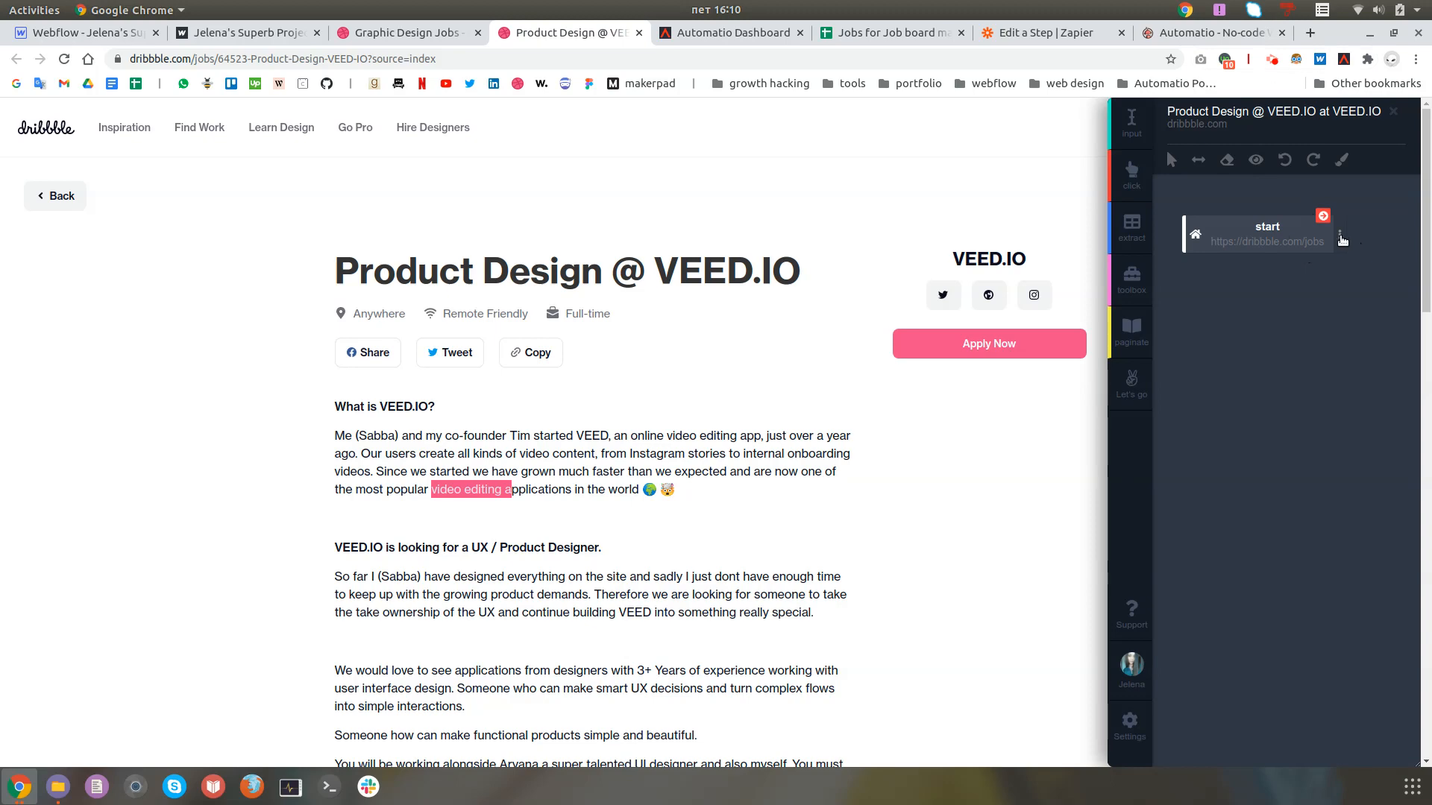
click(1340, 236)
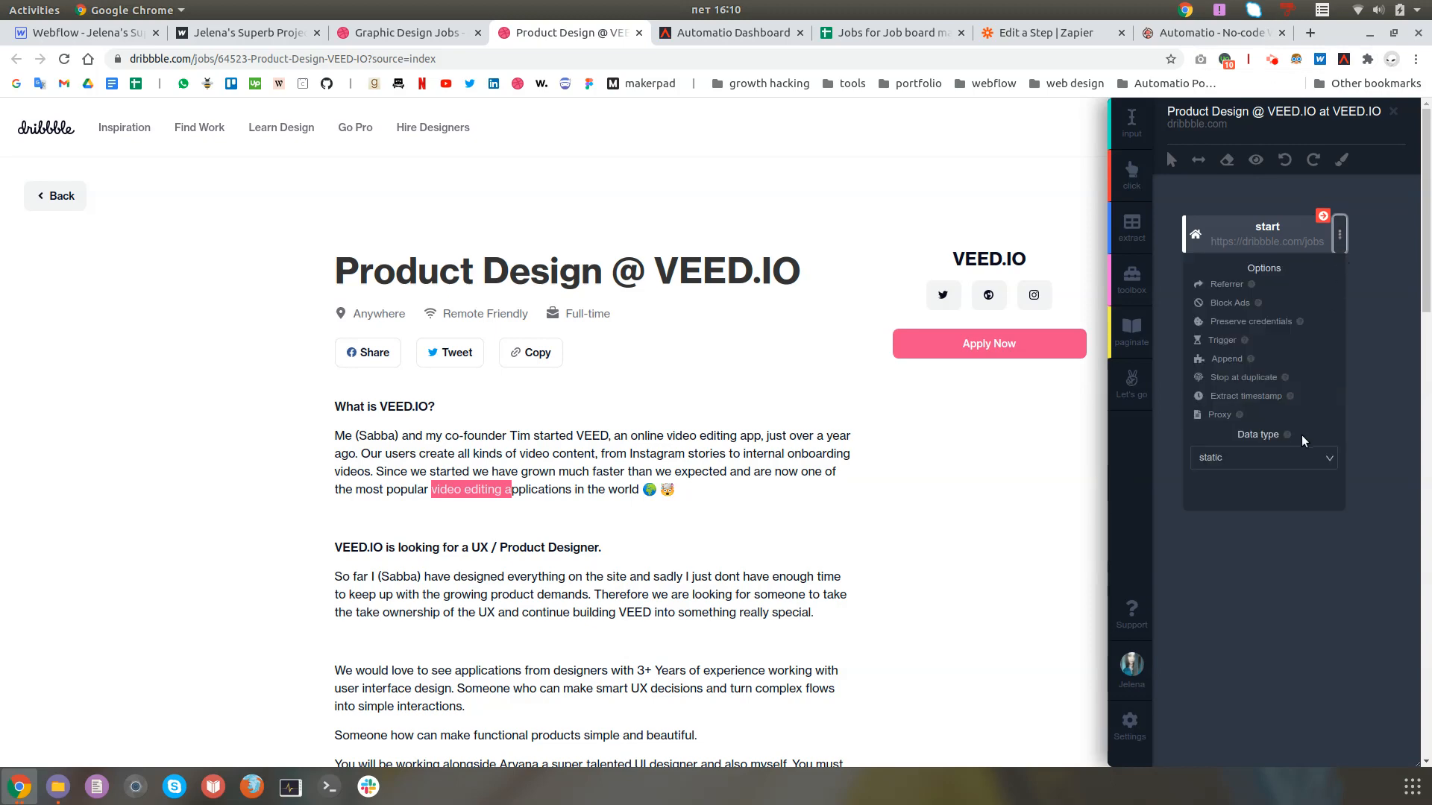
click(1298, 458)
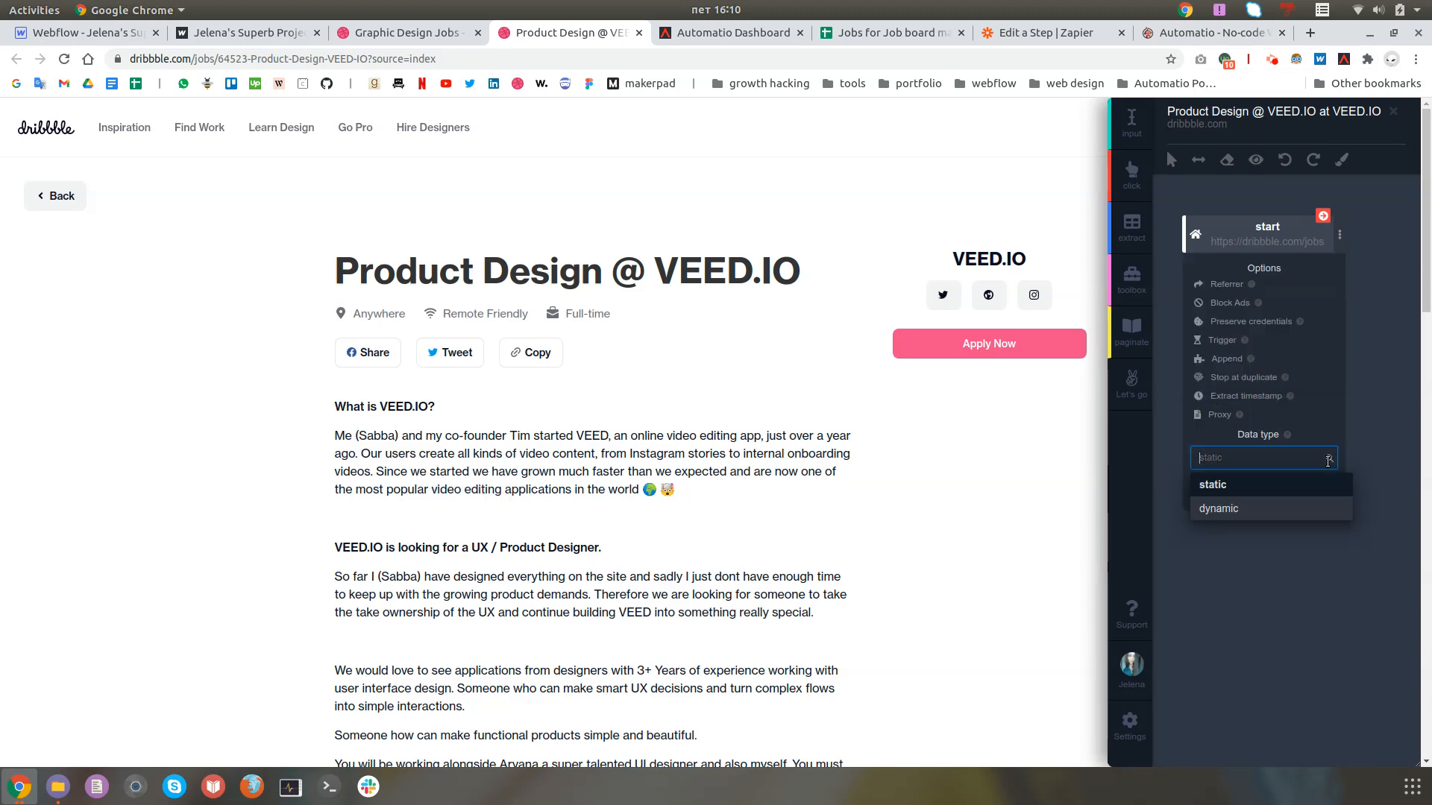
click(1256, 508)
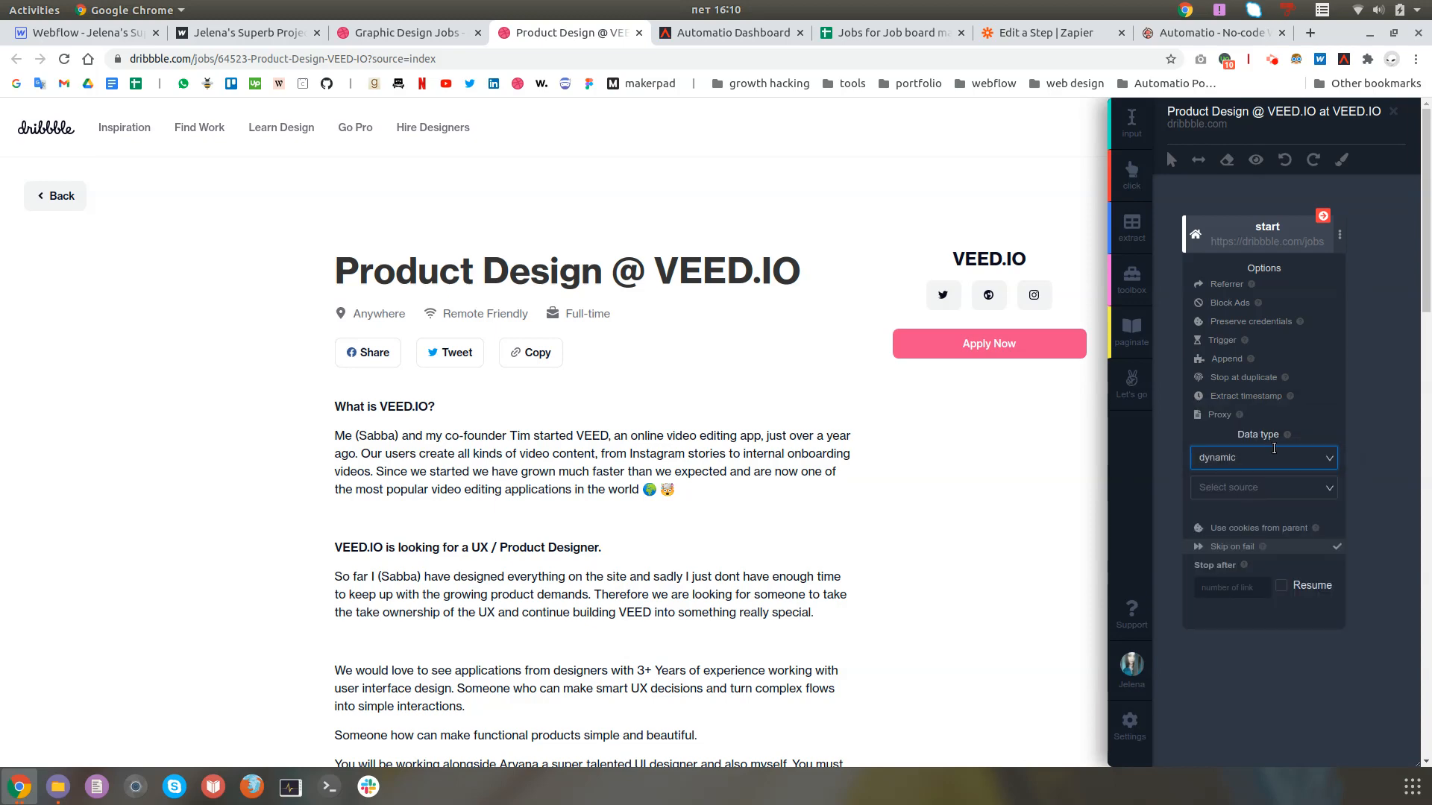
Step: Use an instance as the dynamic source, choosing the Graphic Design Jobs bot and its Job post url data point
click(1304, 491)
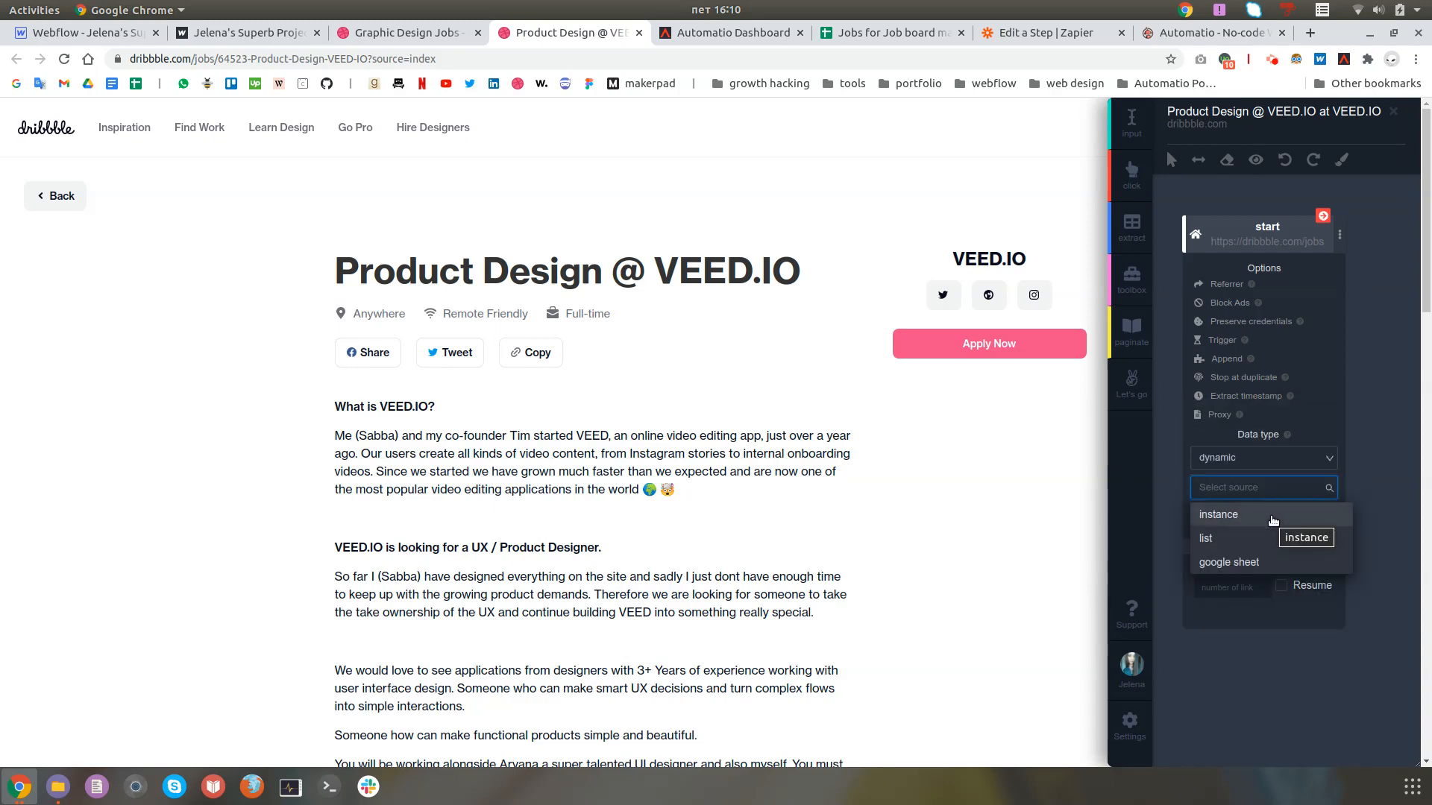
click(1272, 516)
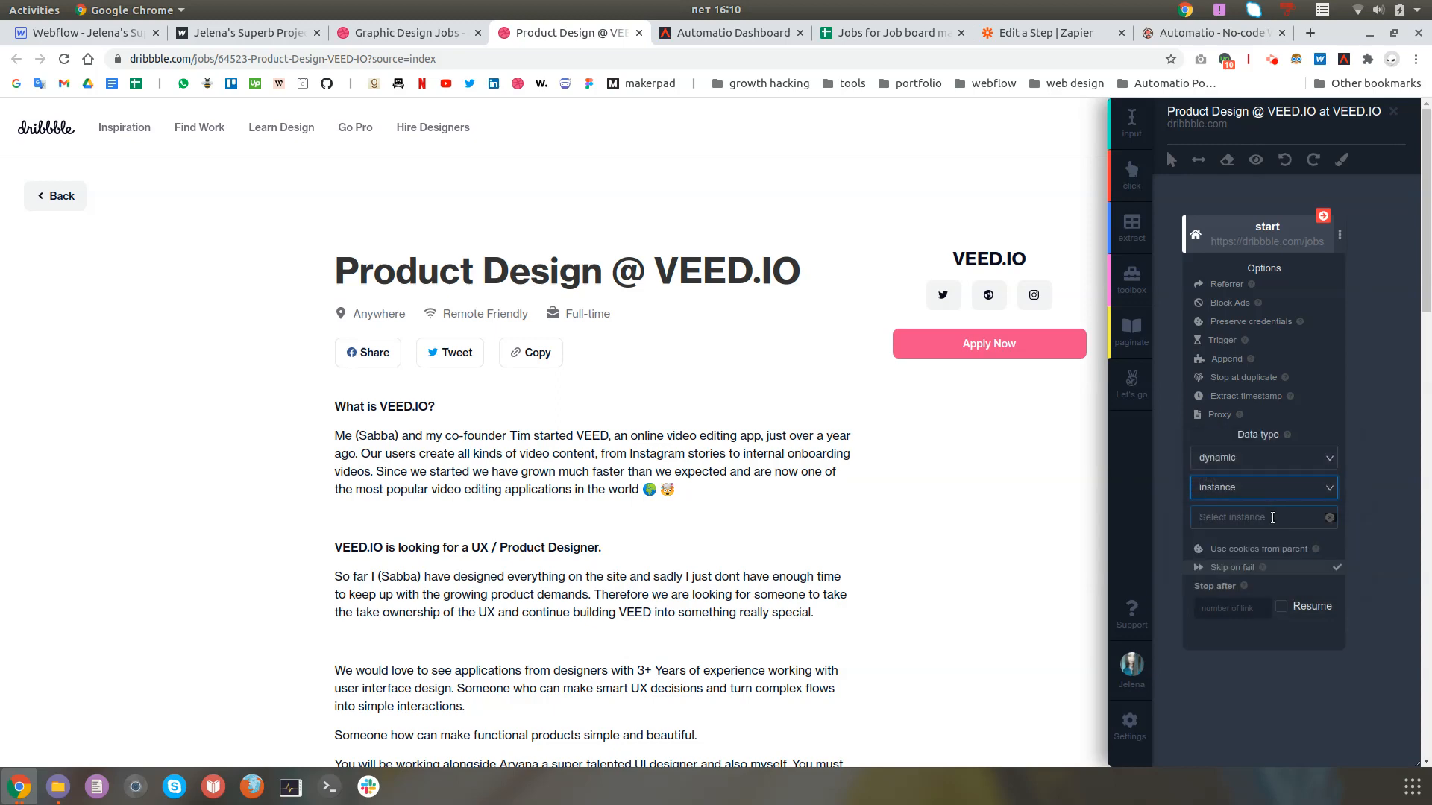
click(1273, 517)
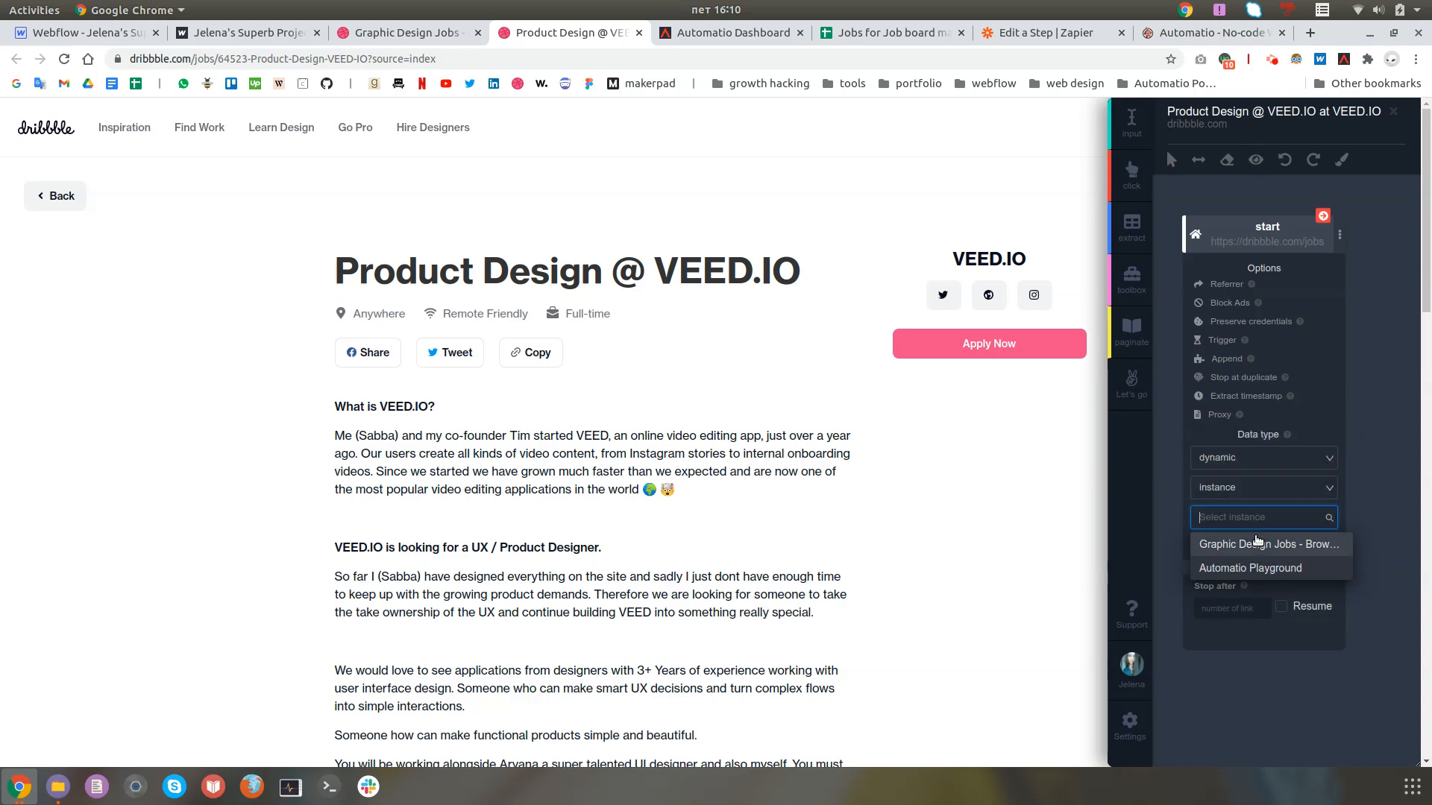
click(1261, 541)
click(1280, 552)
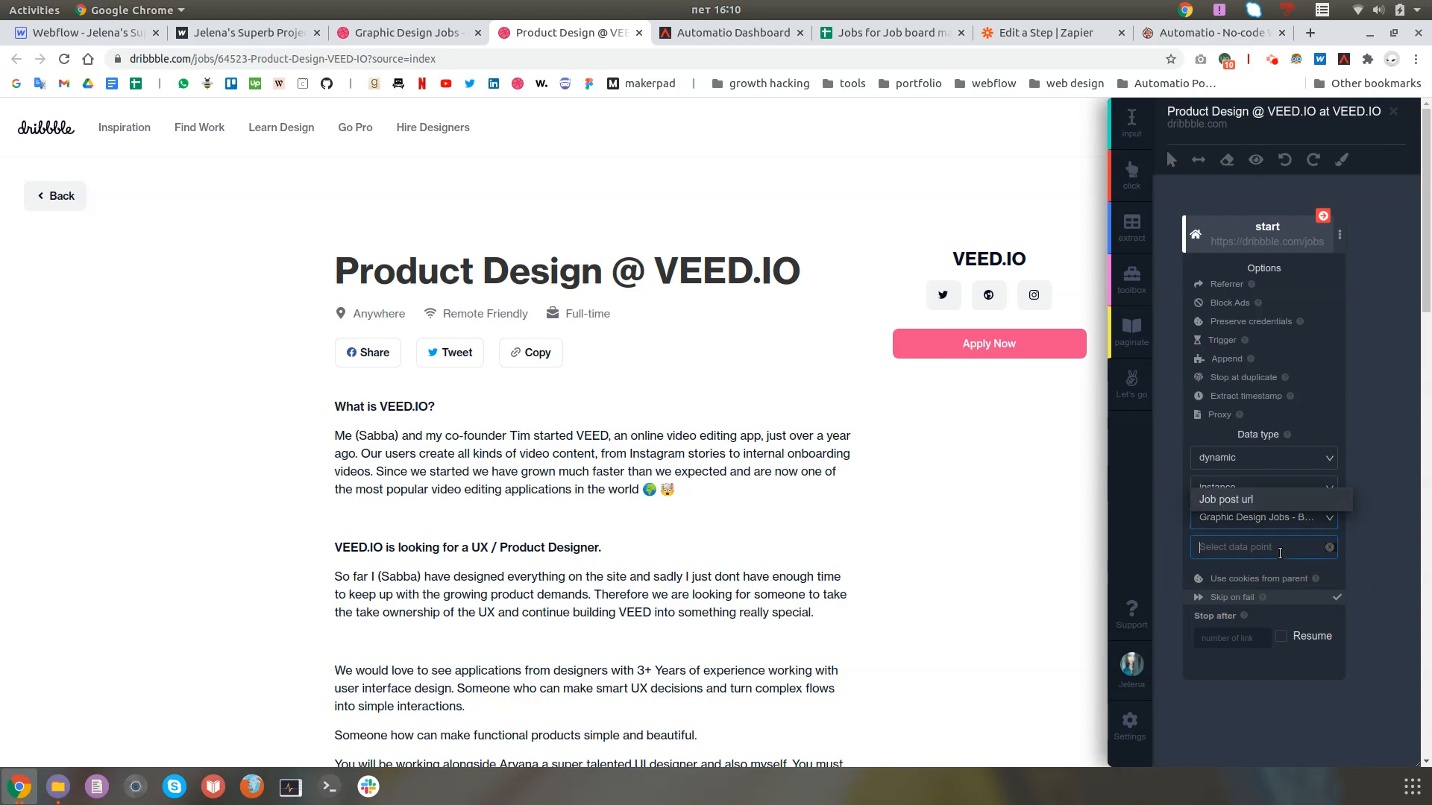
click(1242, 575)
Step: Limit the start action to stop after 10 links and close its options
click(1201, 640)
text(10)
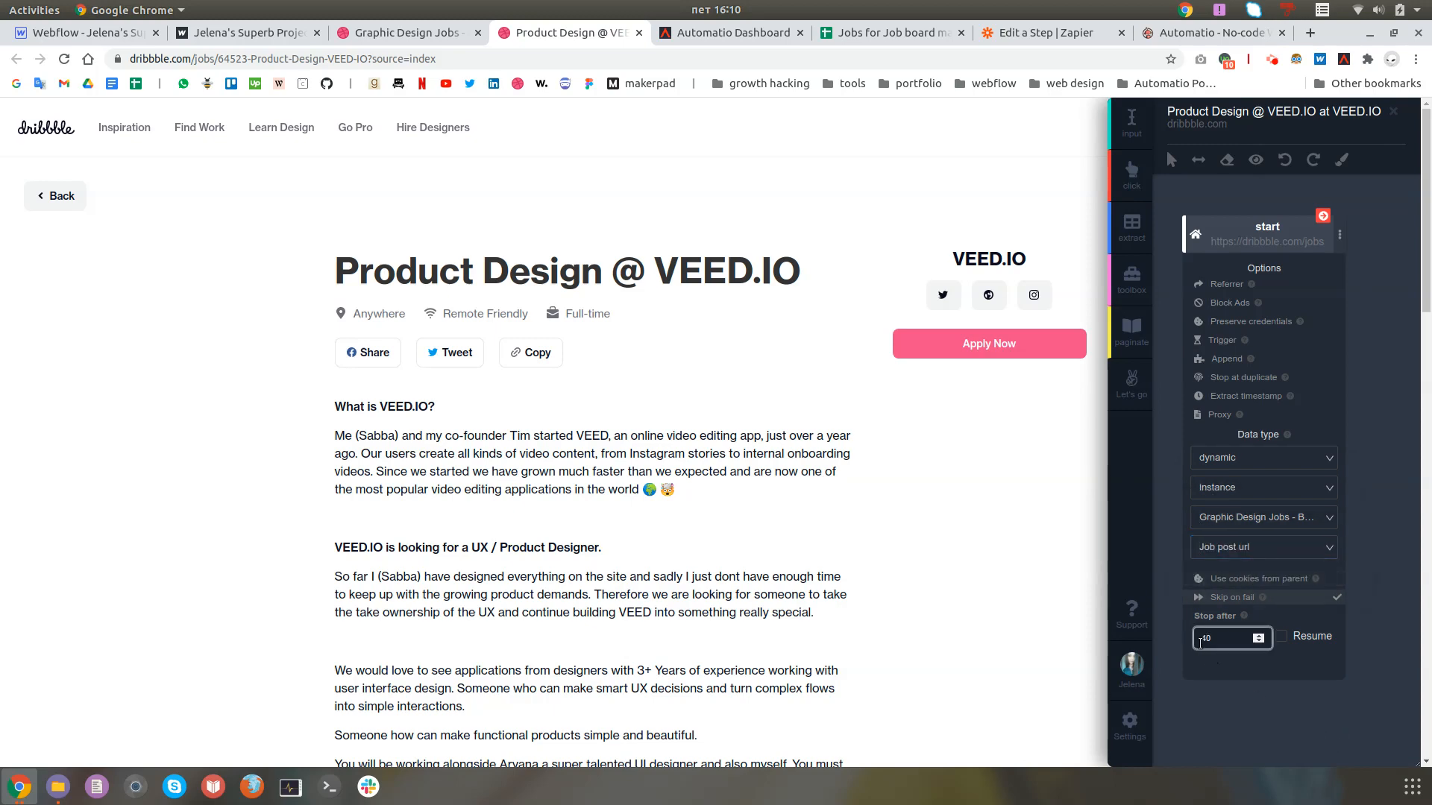
click(1375, 699)
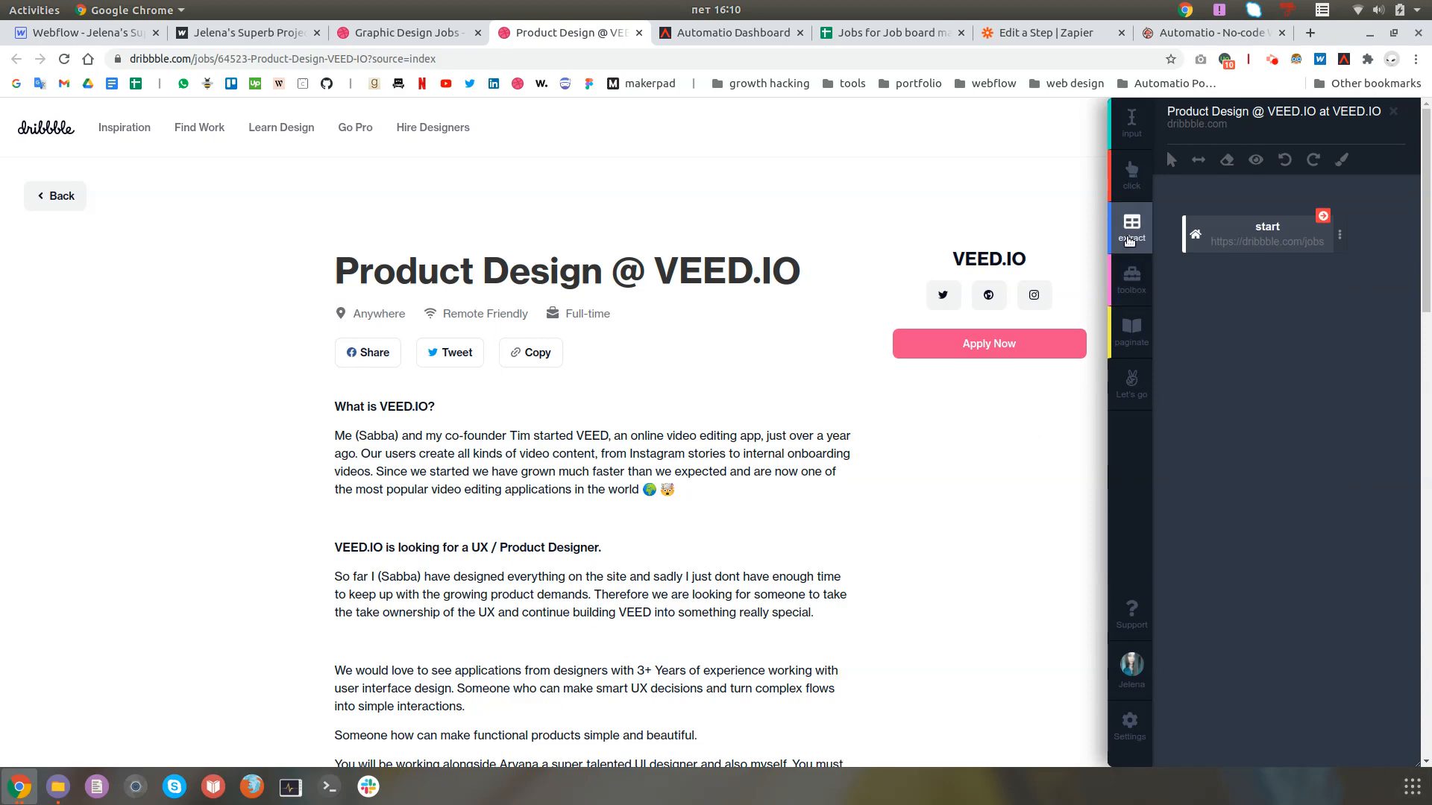
Step: Add an extract action for the post's heading, name its property "Job title" and confirm the selection
click(1130, 239)
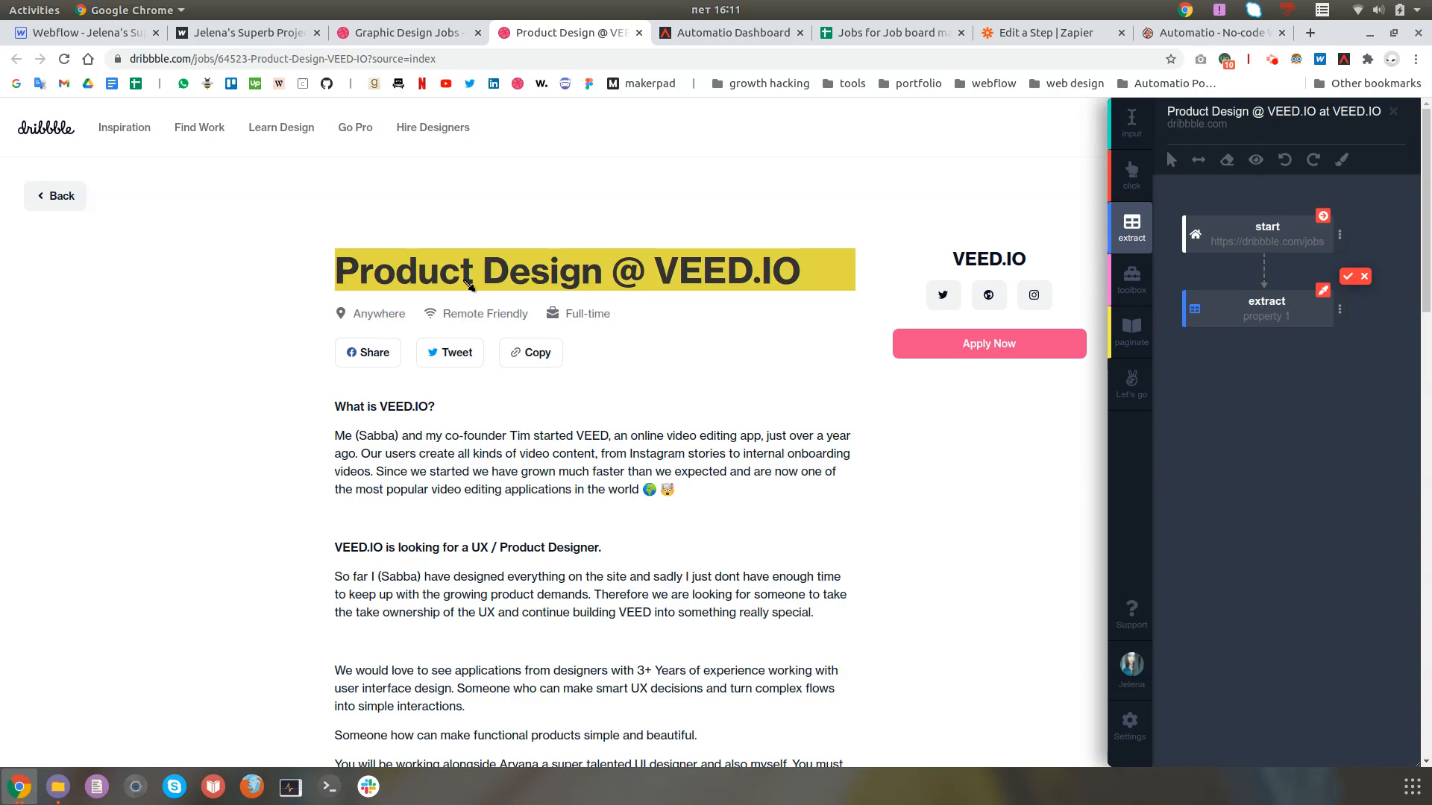
click(468, 284)
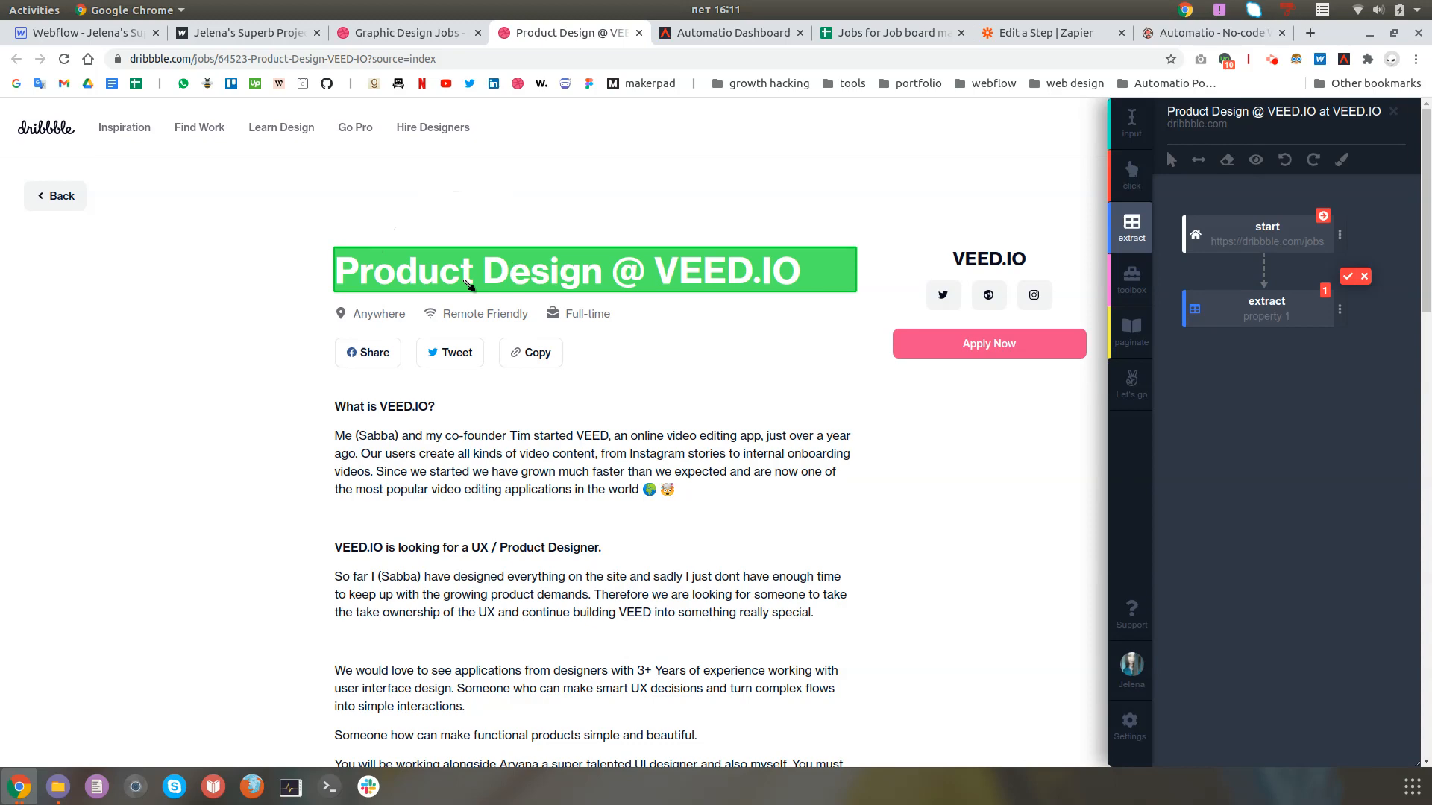
double_click(1279, 317)
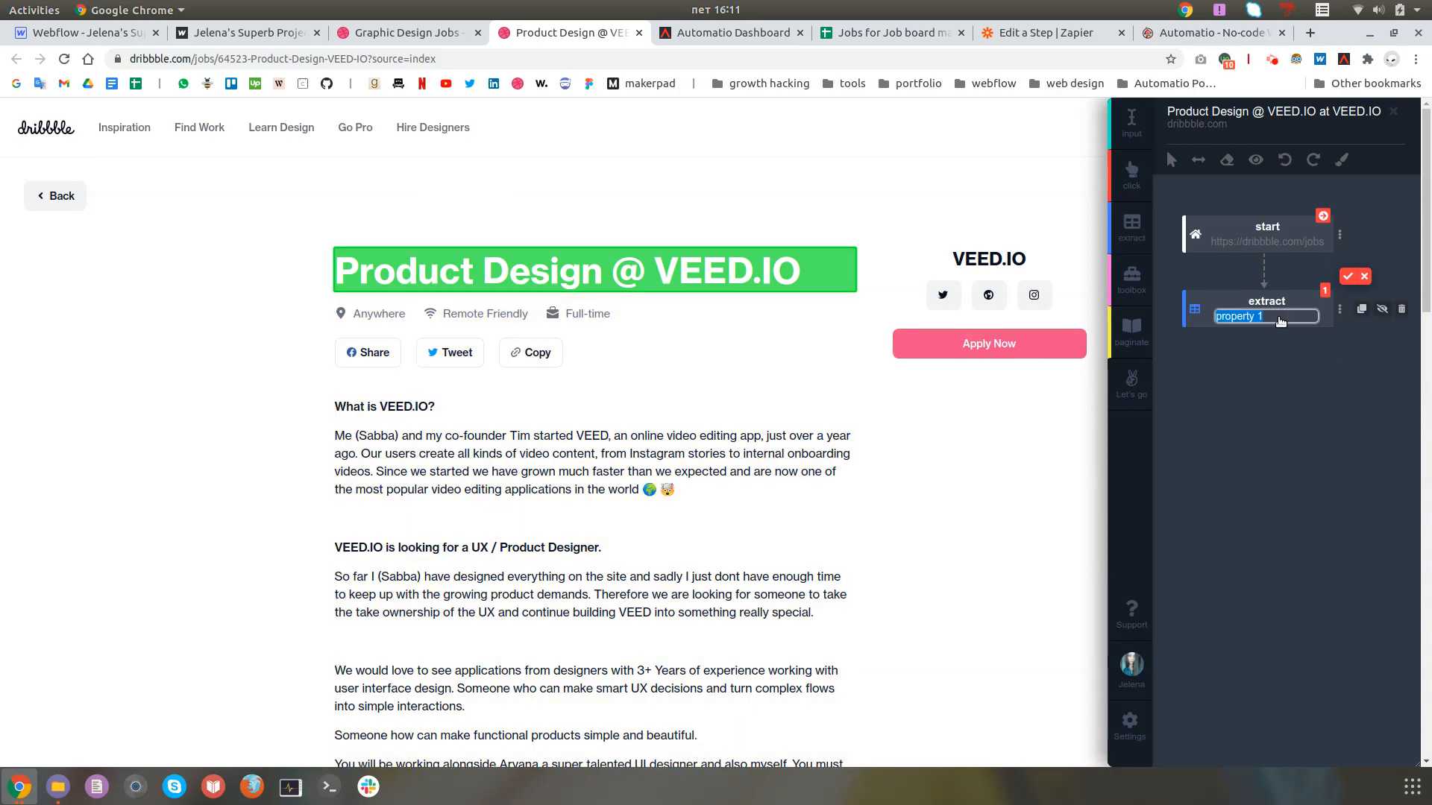
text(Job title)
click(1347, 276)
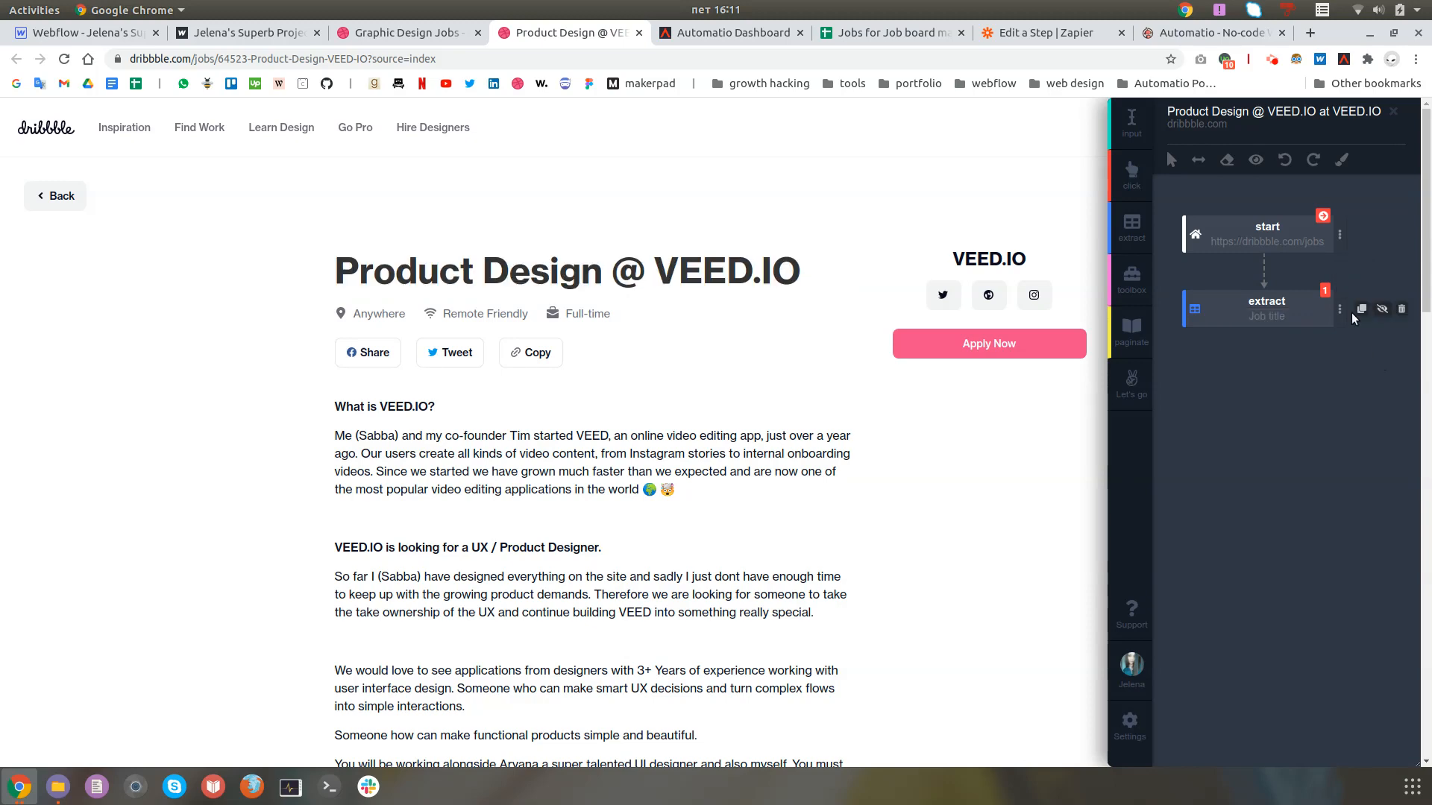
Step: Clone the Job title extract, select the Anywhere location instead, name it "Job location" and confirm
click(1363, 310)
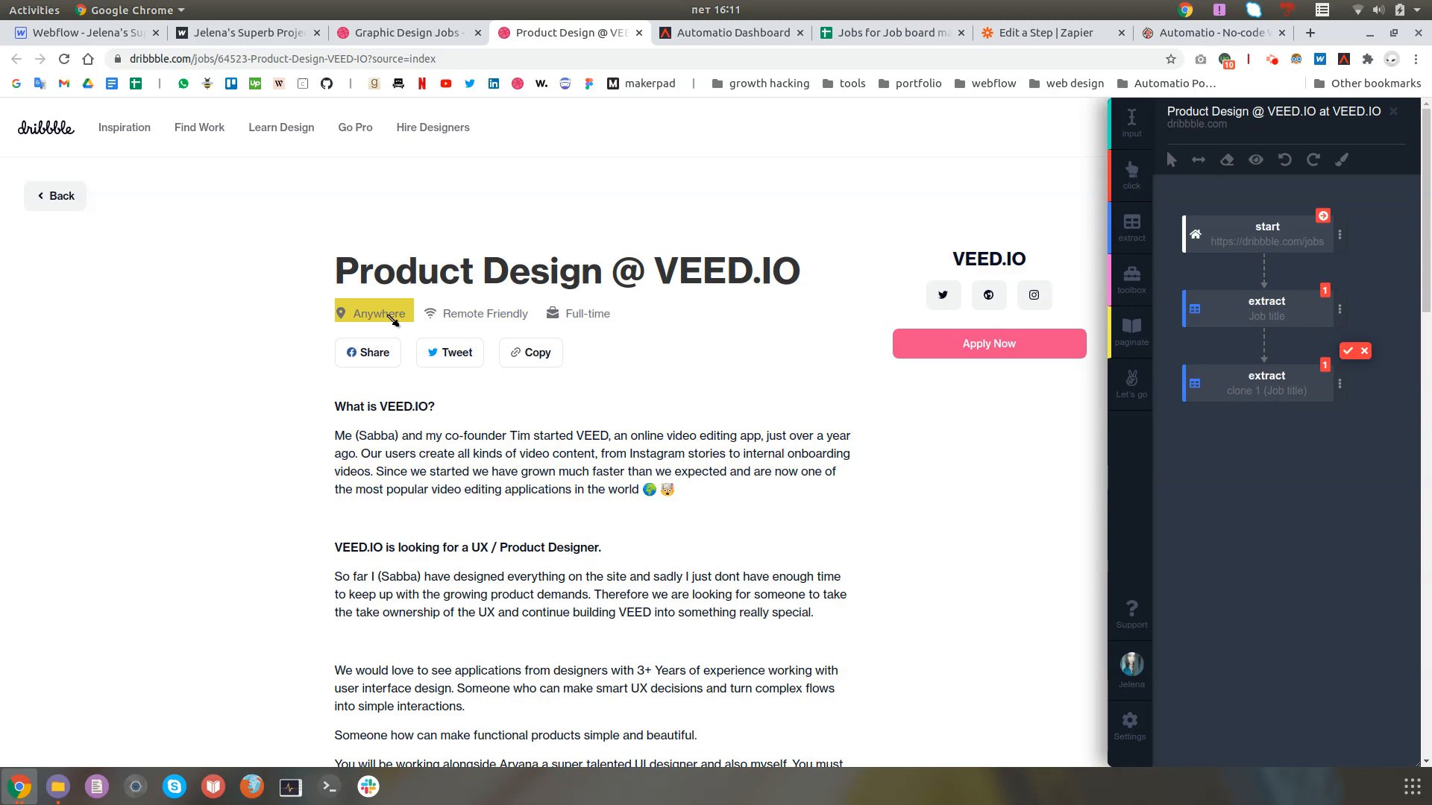
click(394, 321)
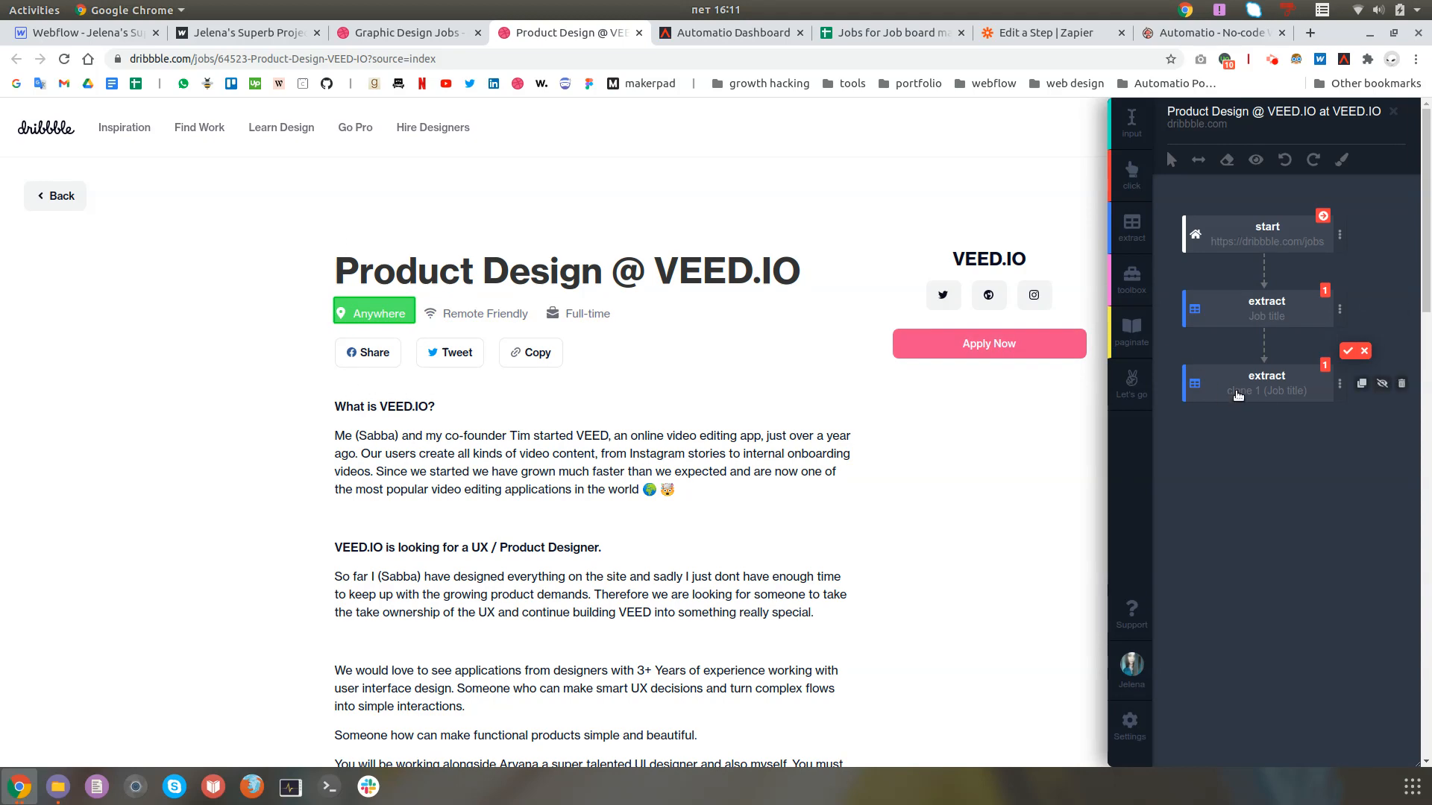
click(1259, 394)
text(Job location)
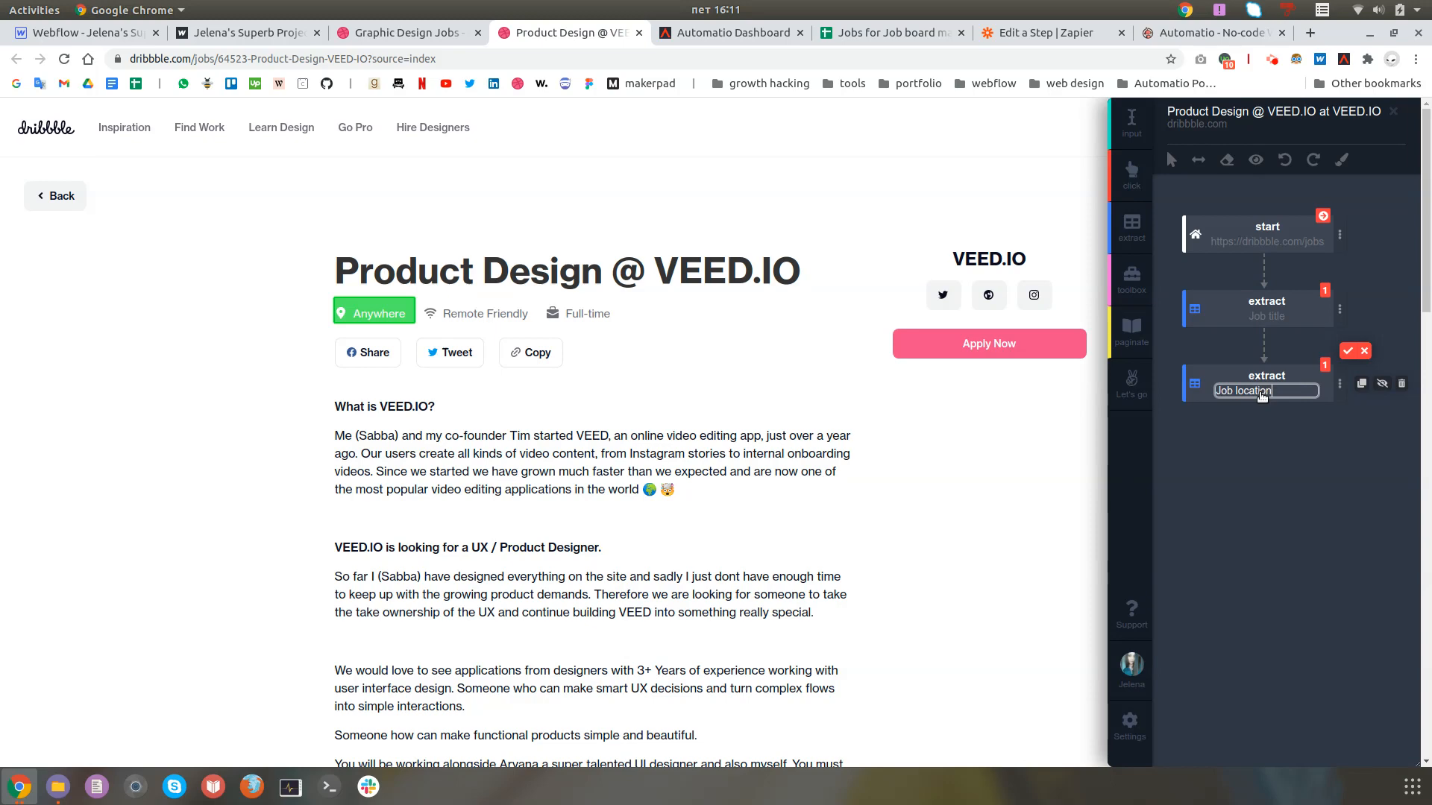
click(1347, 350)
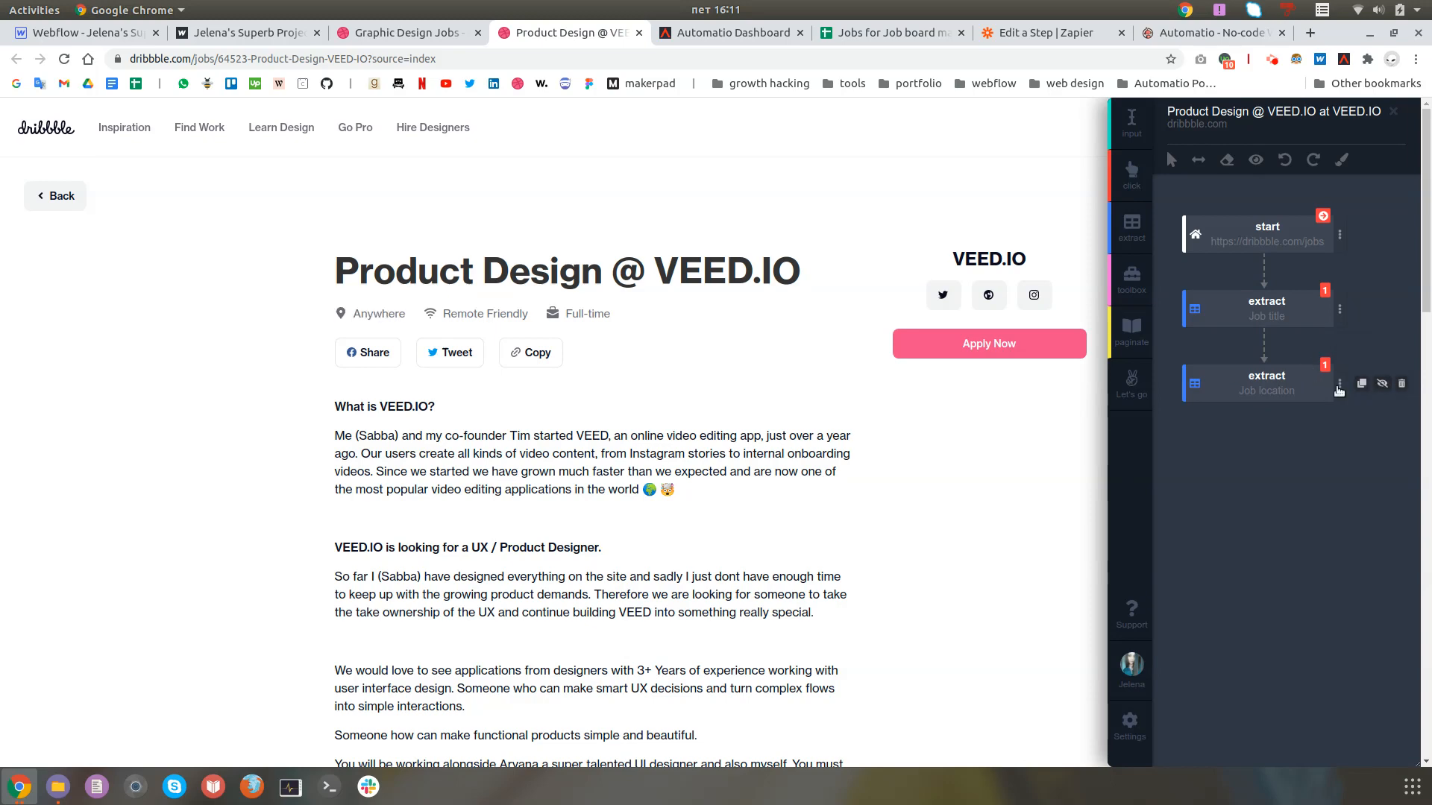
Step: Clone the Job location extract, select the Full-time label, name it "Job type" and confirm
click(1362, 385)
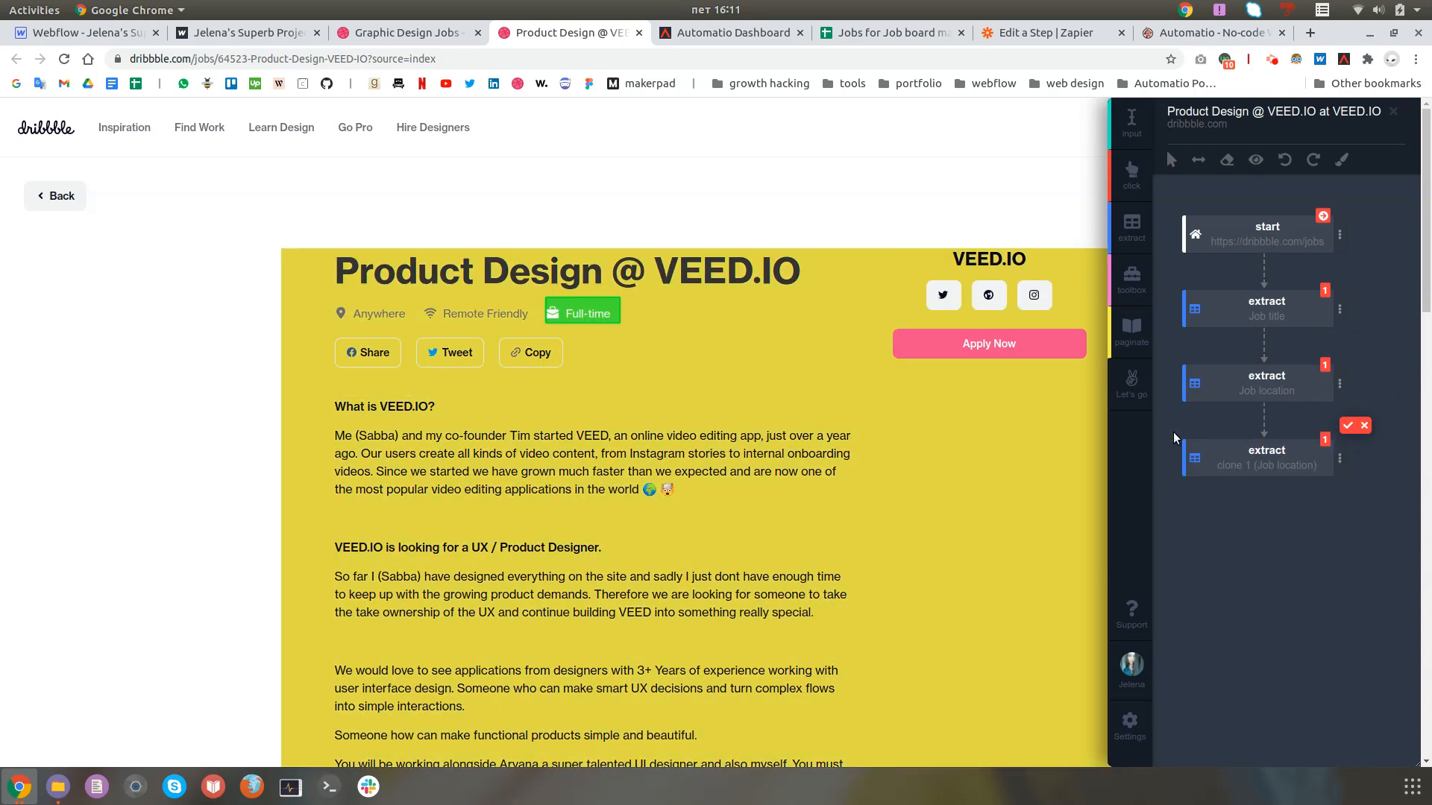
double_click(1261, 467)
text(Job type)
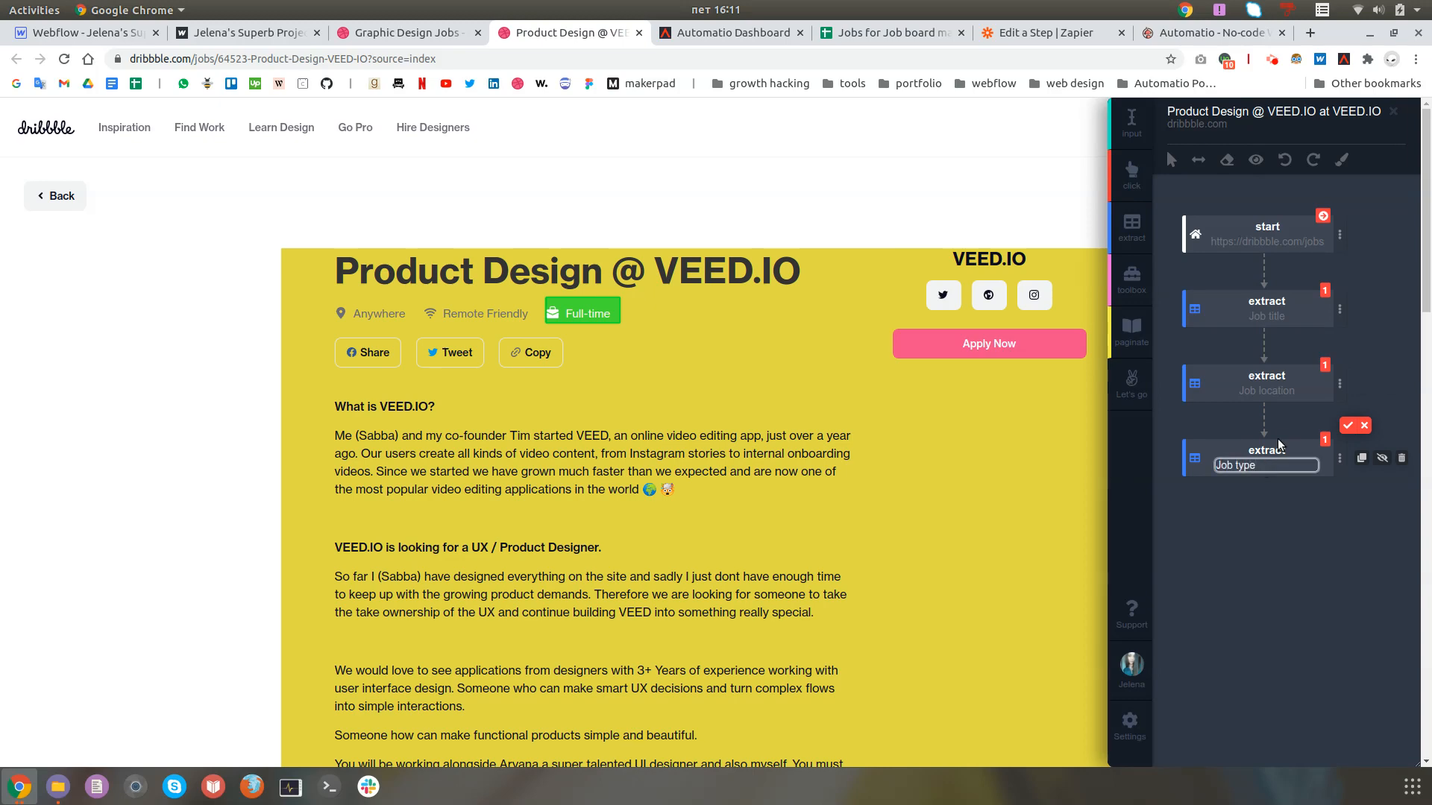
click(1348, 425)
Step: Clone the Job type extract, select the whole description text block, name it "Job description" and confirm
click(1362, 458)
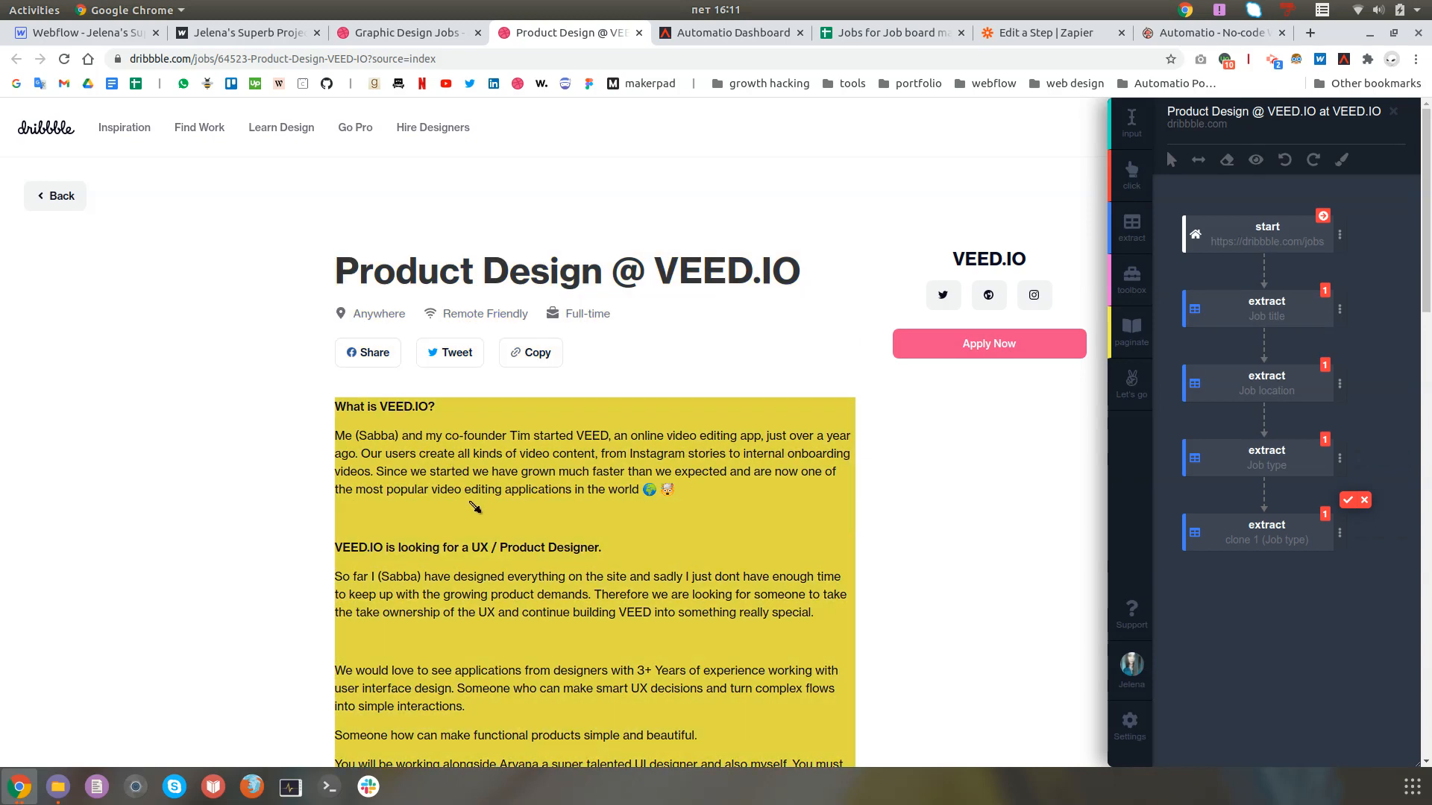
click(474, 507)
click(1260, 540)
text(Jo)
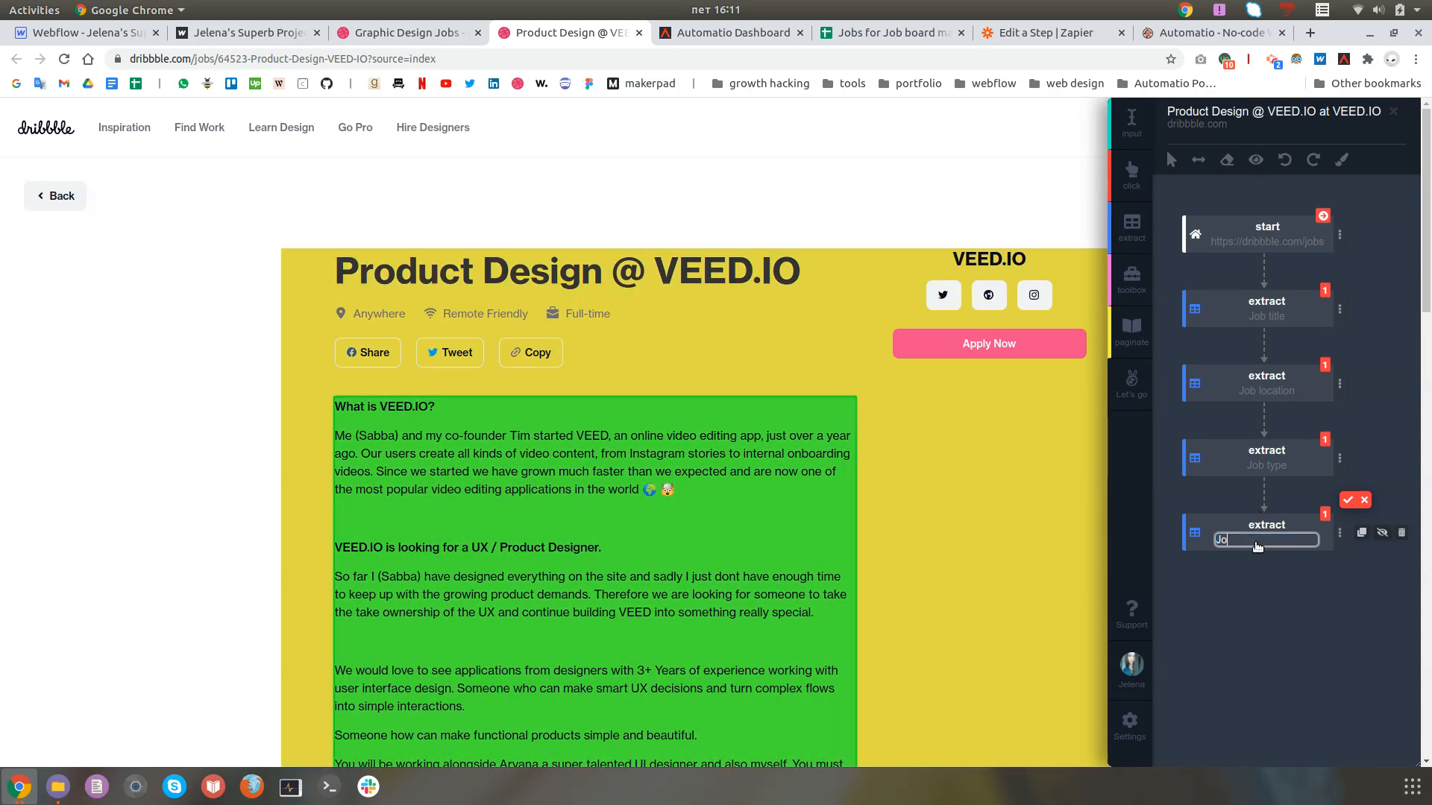
text(b description)
click(1348, 502)
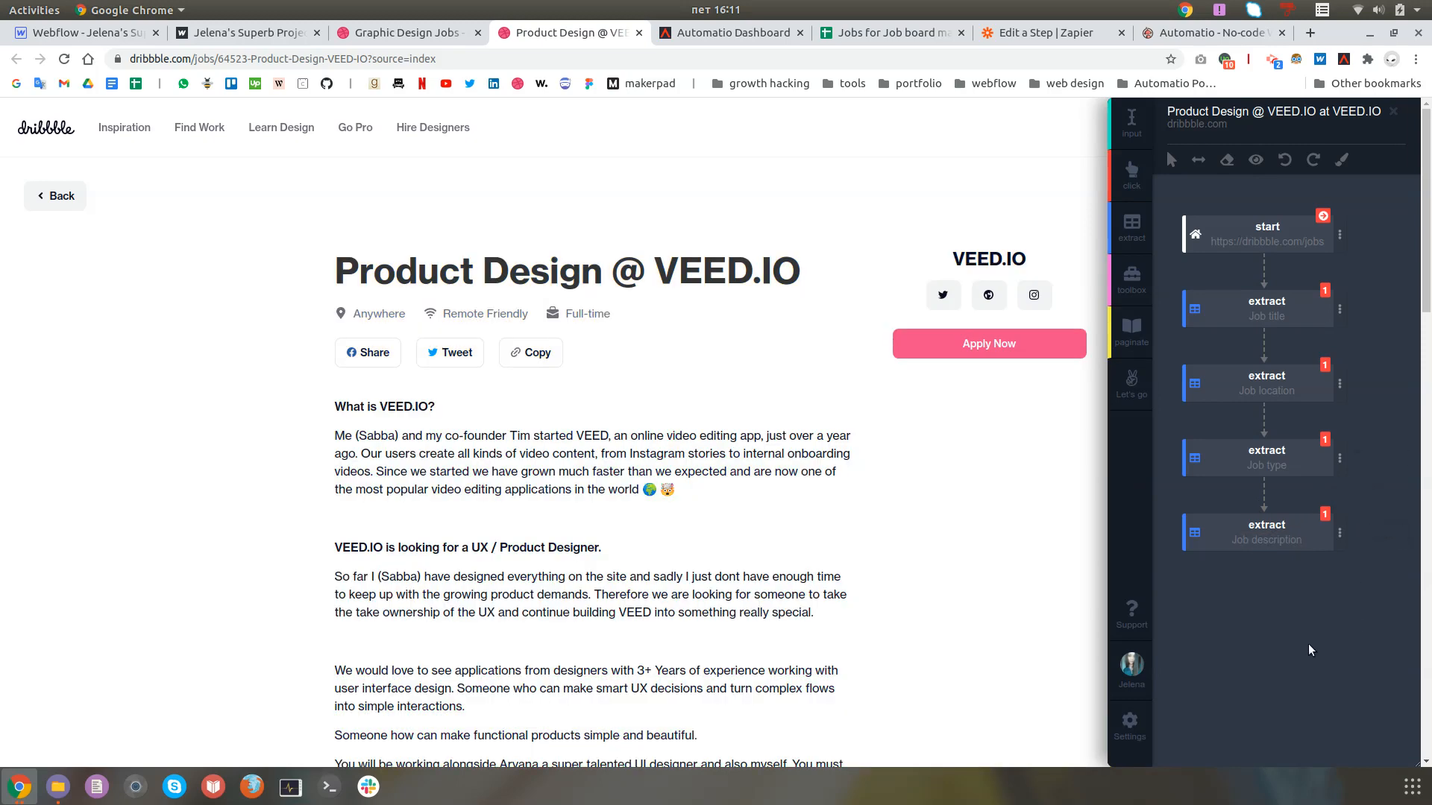
Step: Clone the Job description extract, select the VEED.IO company heading, name it "Company name" and confirm
click(1364, 533)
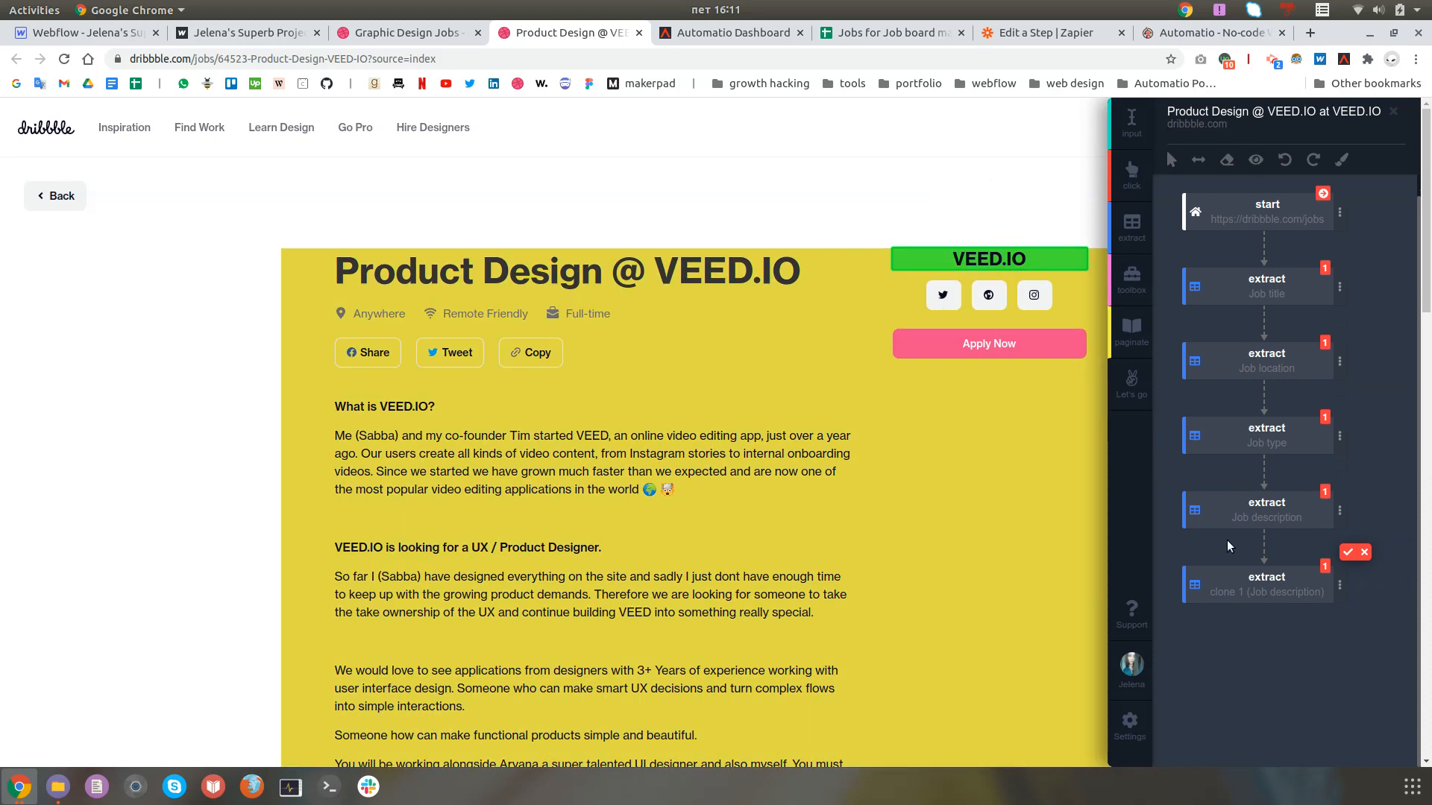
click(1275, 593)
text(Company name)
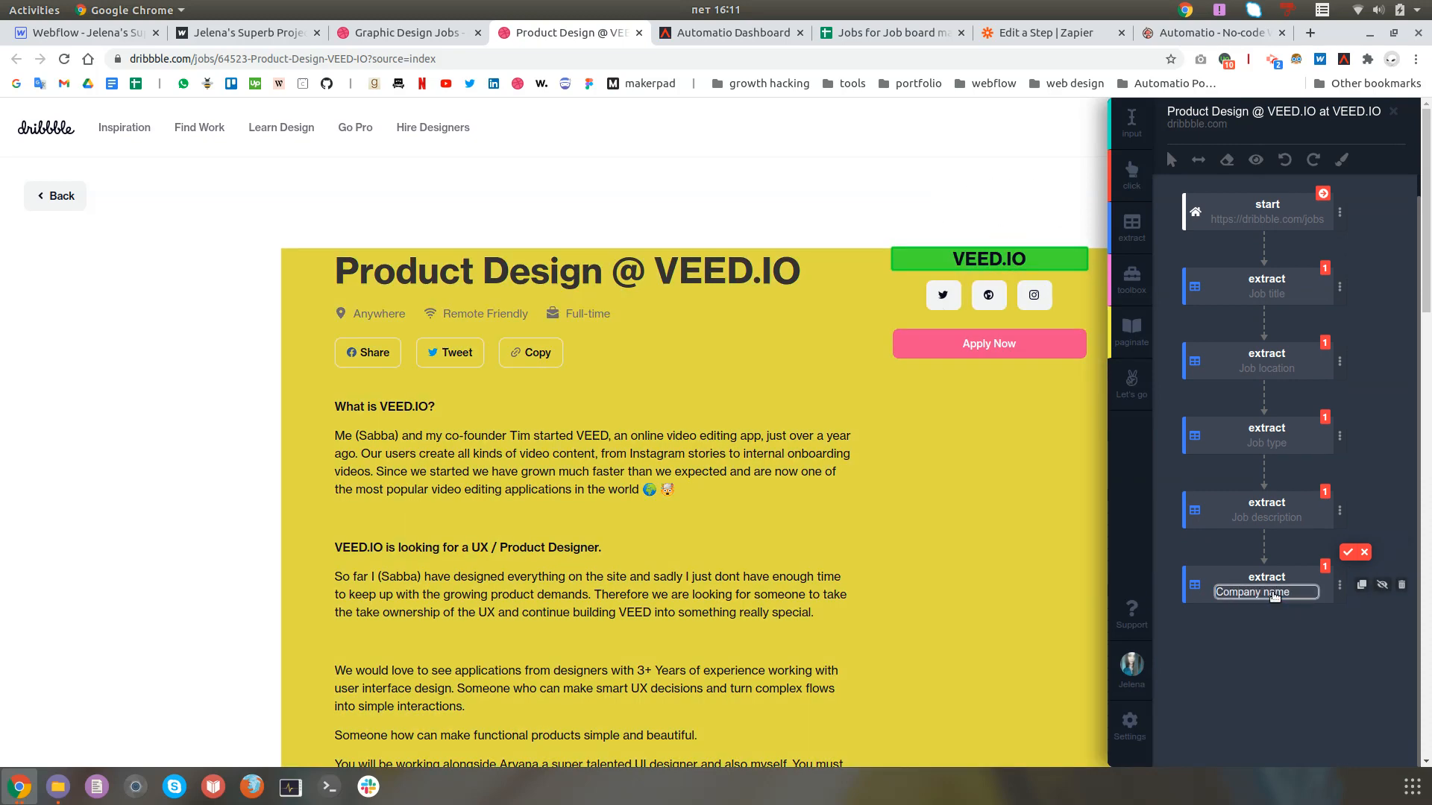
click(1347, 552)
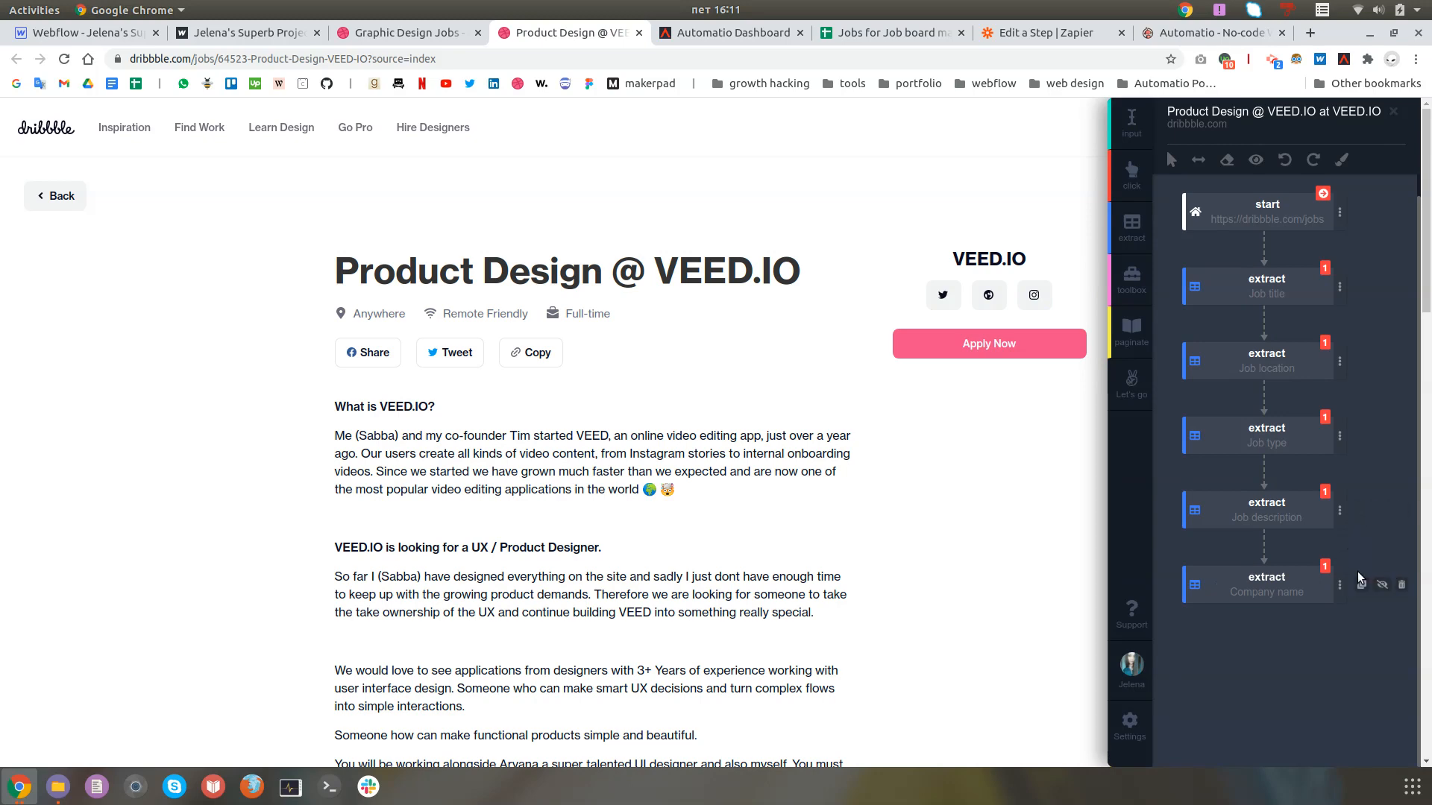
Step: Clone the Company name extract, target the Apply Now button with the Link option, name it "Job apply link" and confirm
click(1362, 585)
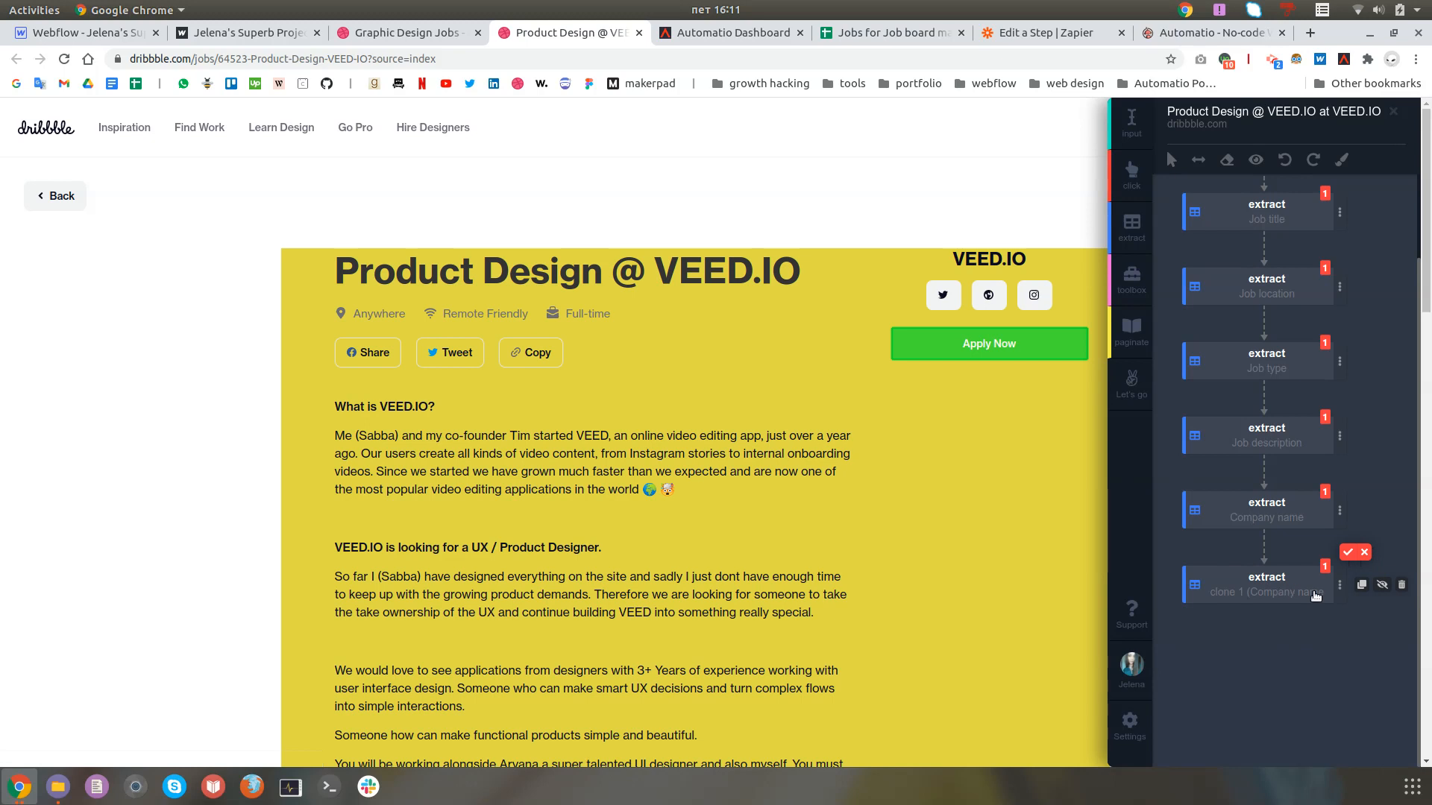
click(1340, 587)
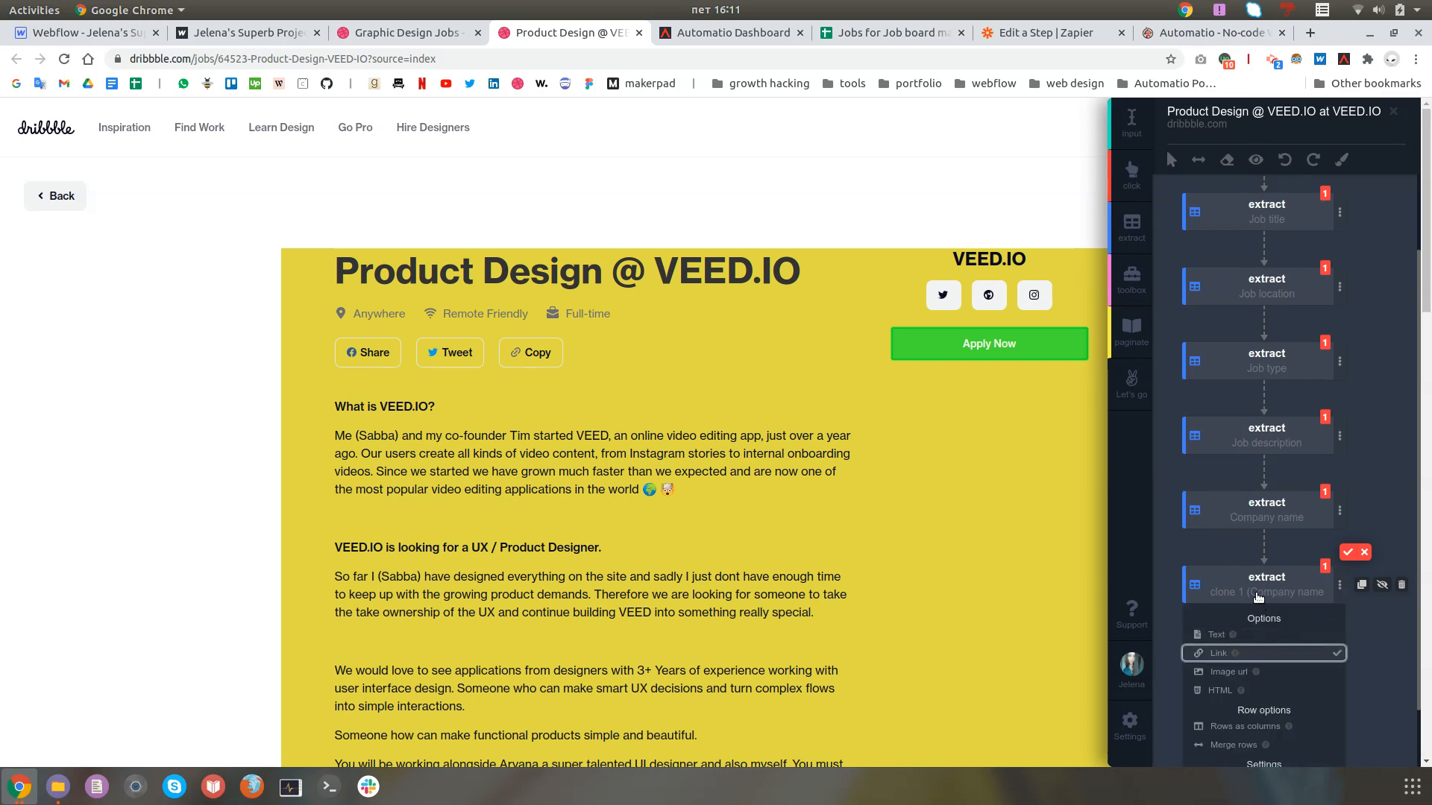
double_click(1256, 593)
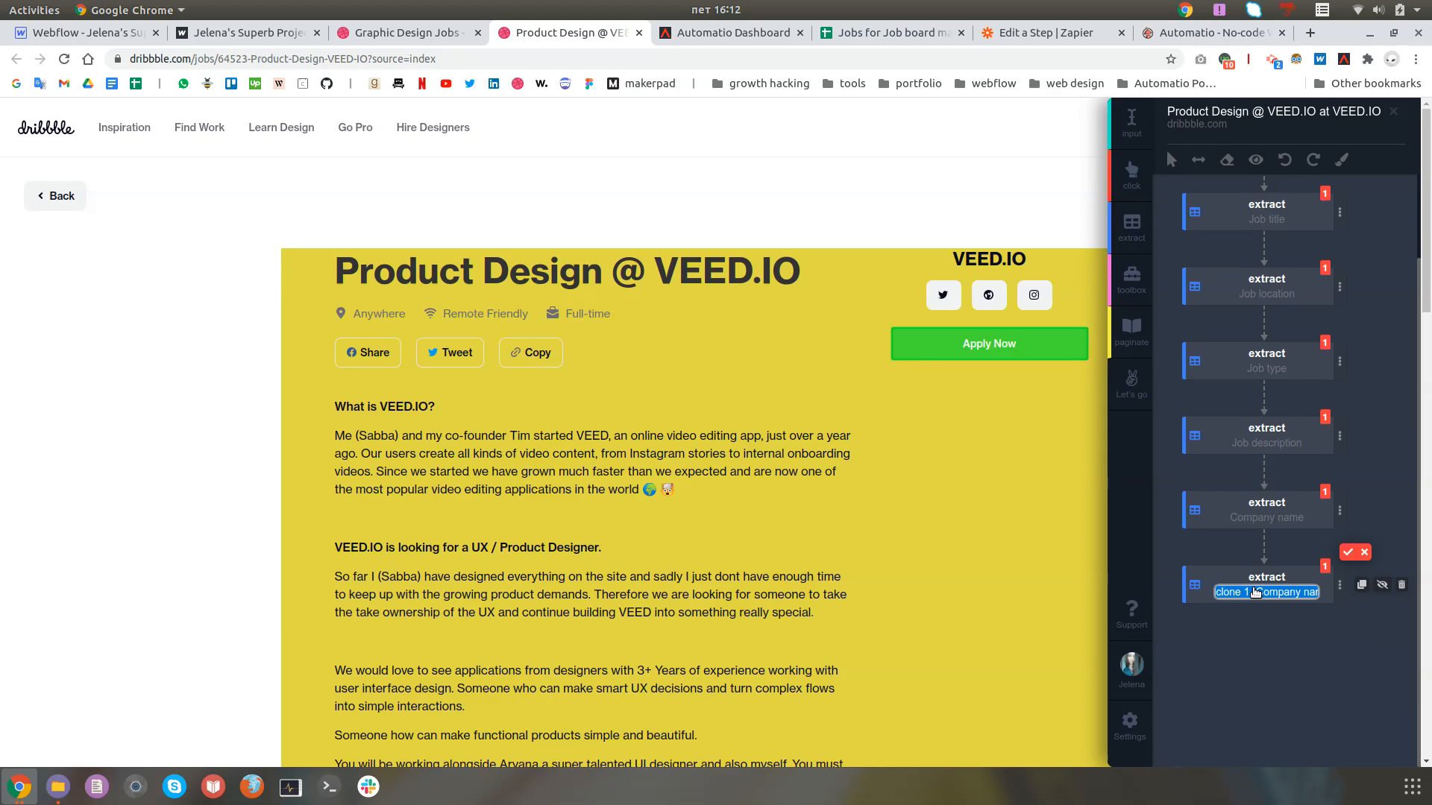
text(Job apply link)
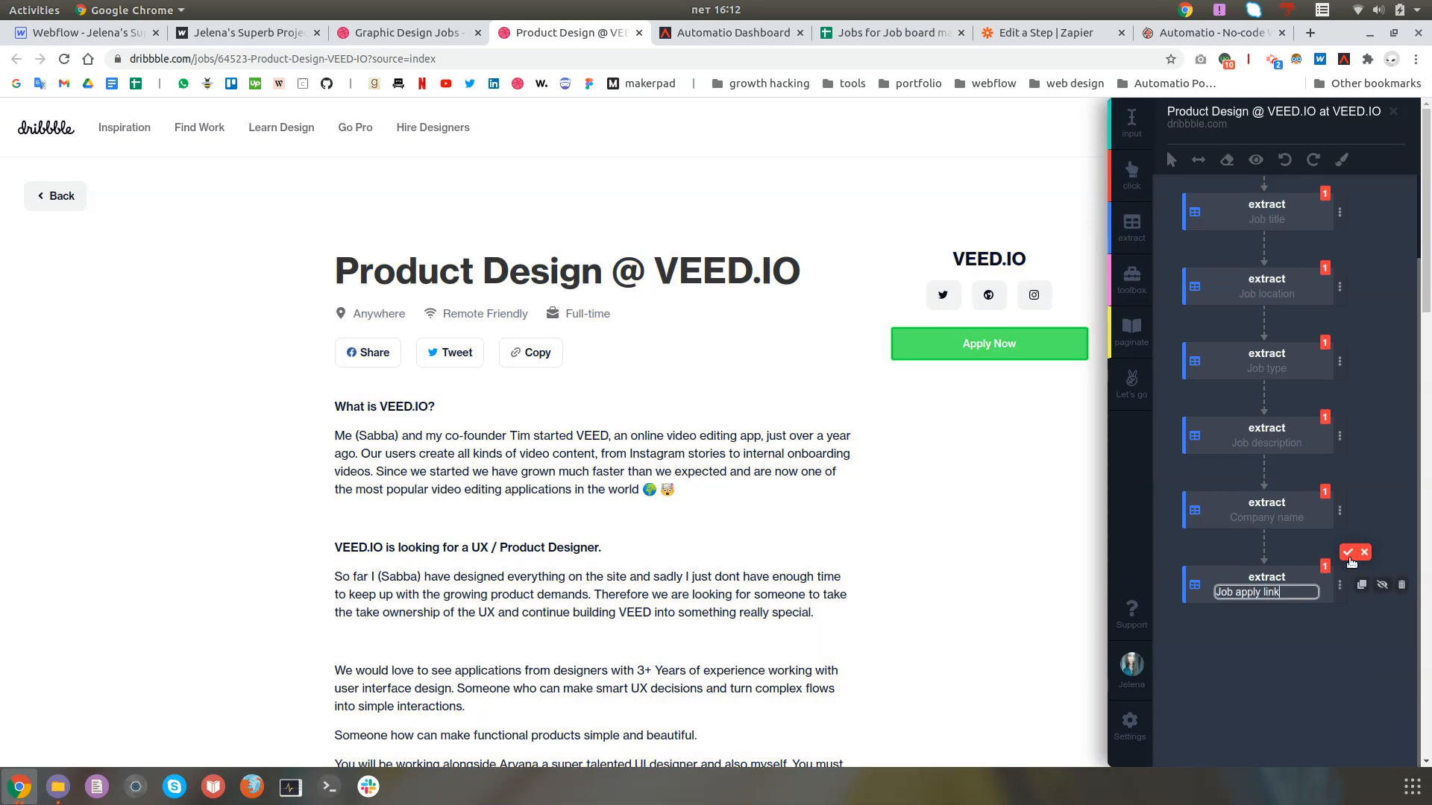
click(1347, 555)
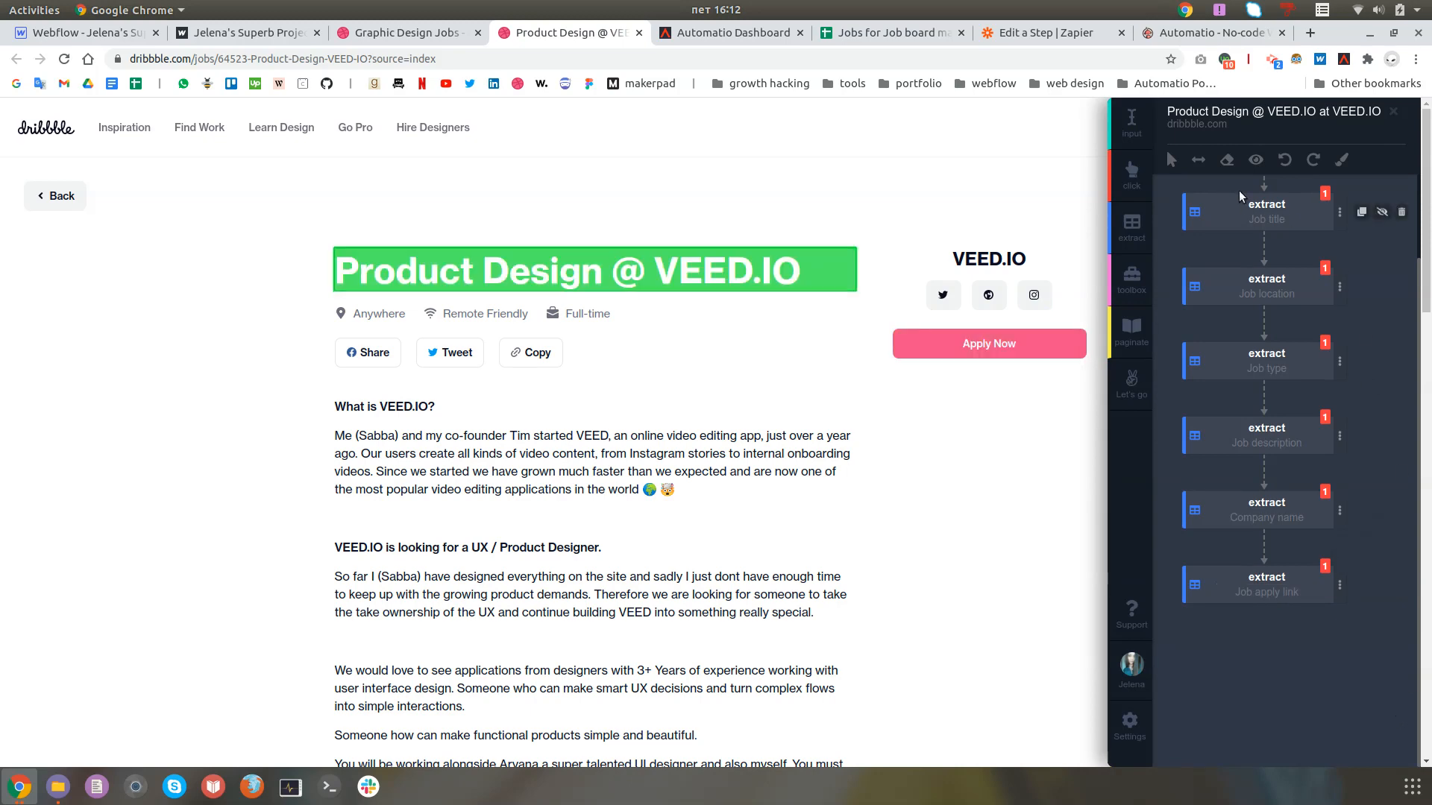
Step: Preview the extracted data, check all columns through to the job apply link, and close the preview
click(1259, 163)
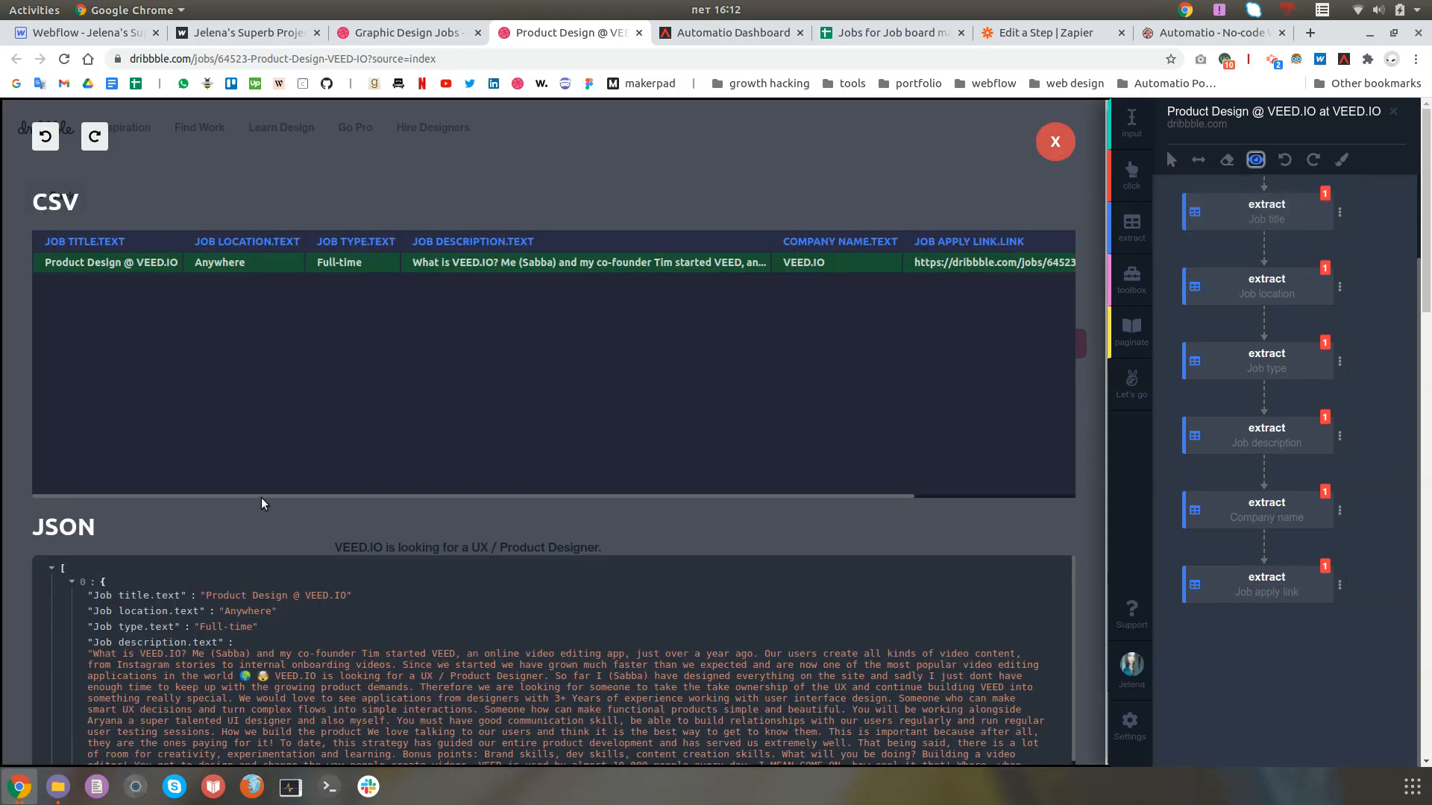
drag(311, 495, 534, 502)
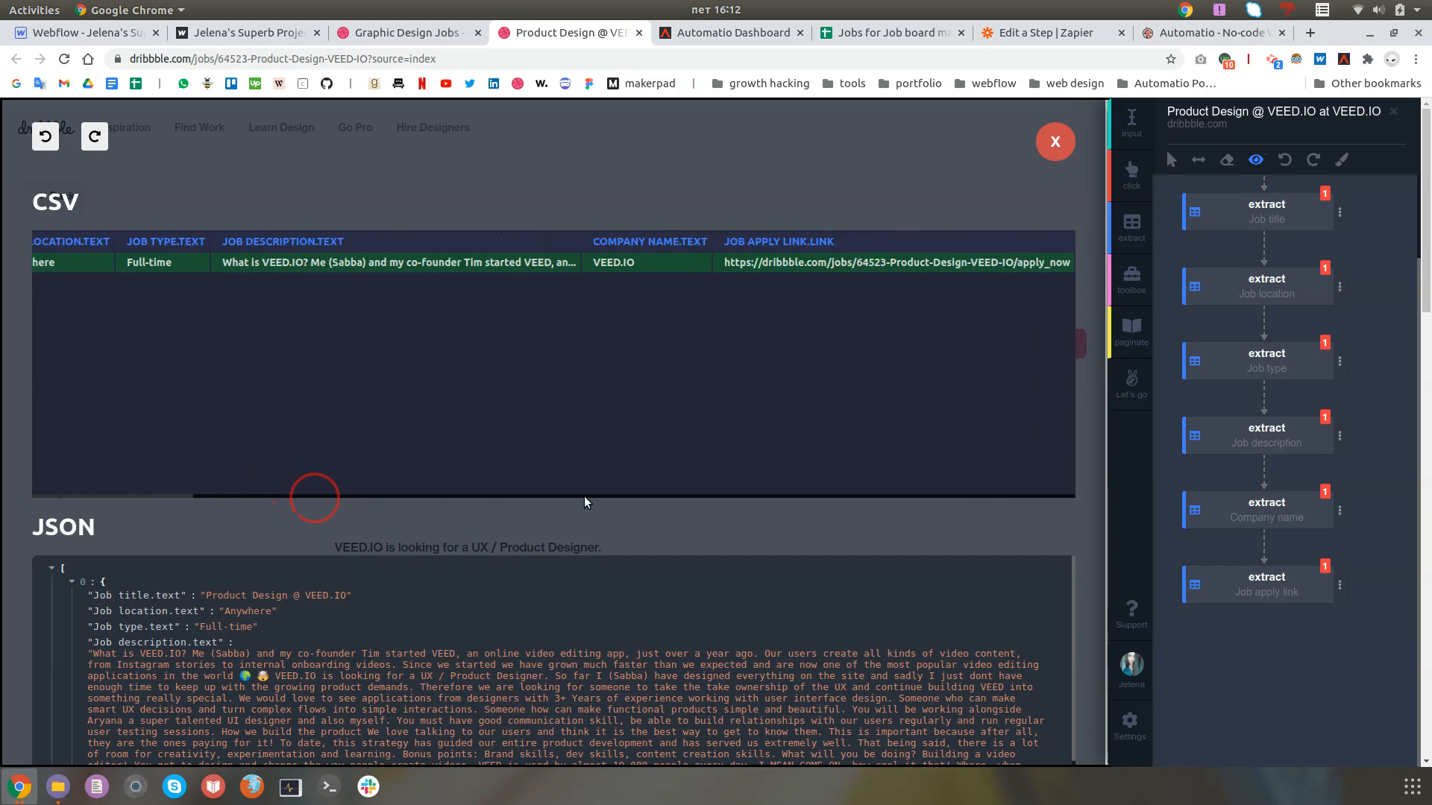
drag(656, 495, 158, 495)
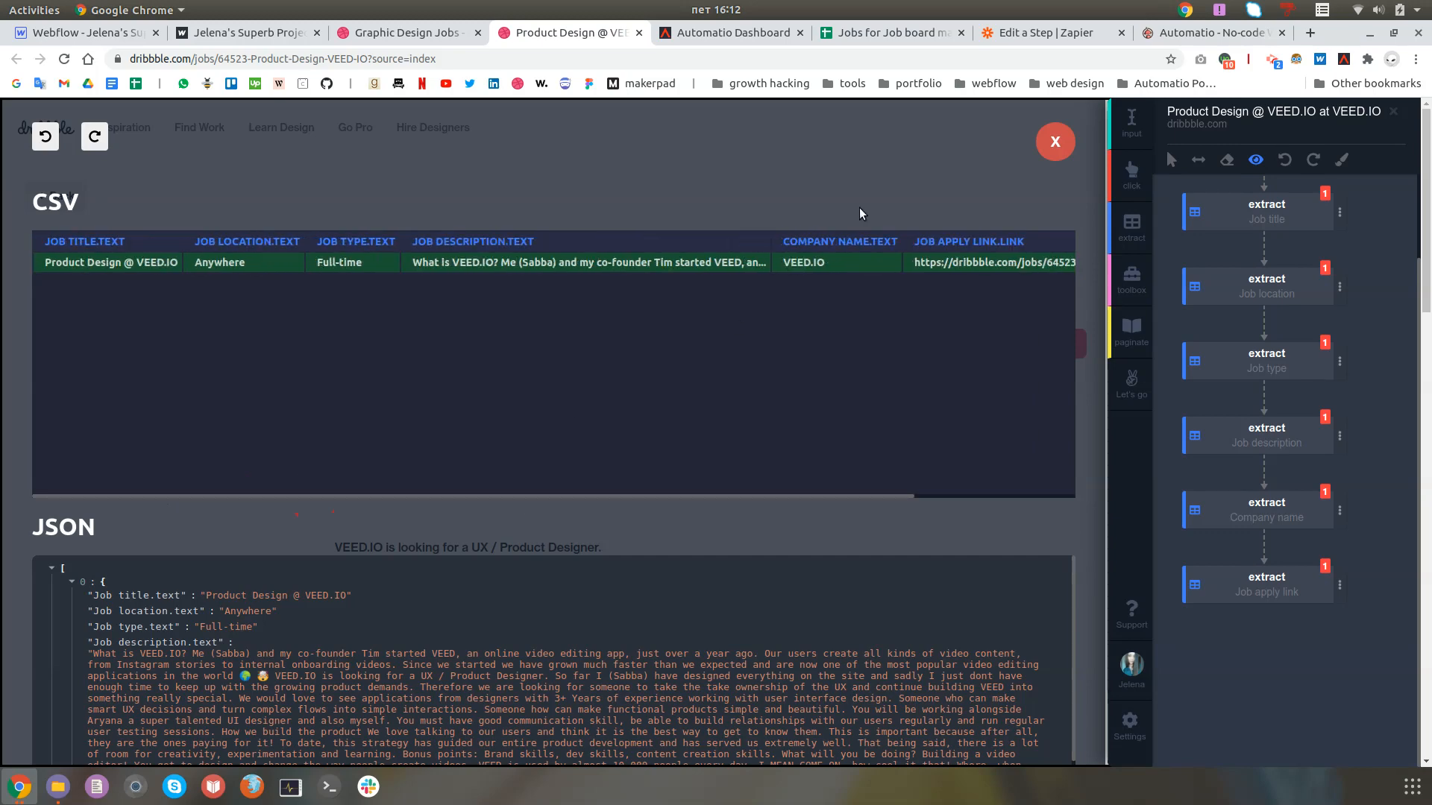
click(1065, 155)
Step: Create and run the bot, switch to the Automatio dashboard and open the new Product Design @ VEED.IO instance
click(1132, 382)
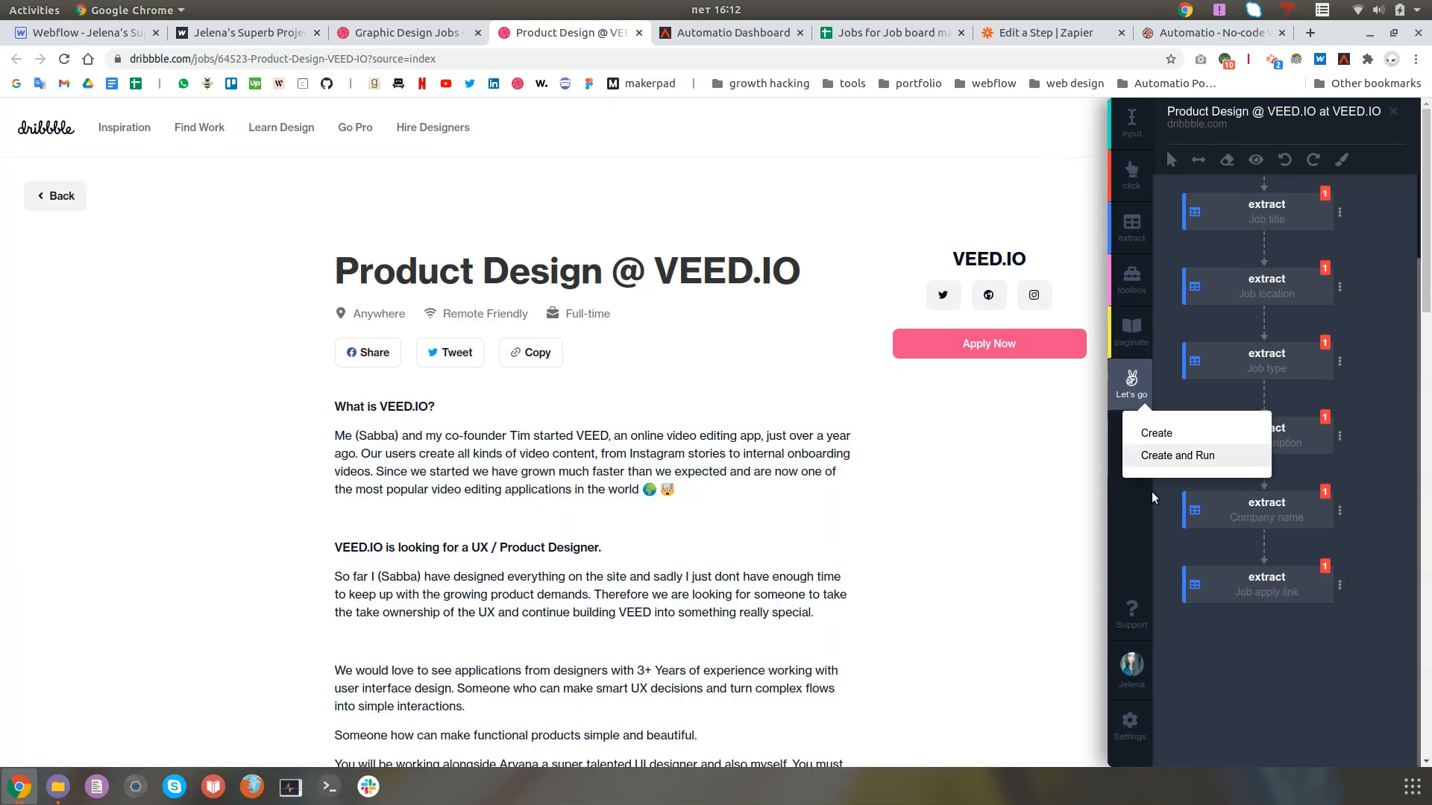
click(1167, 457)
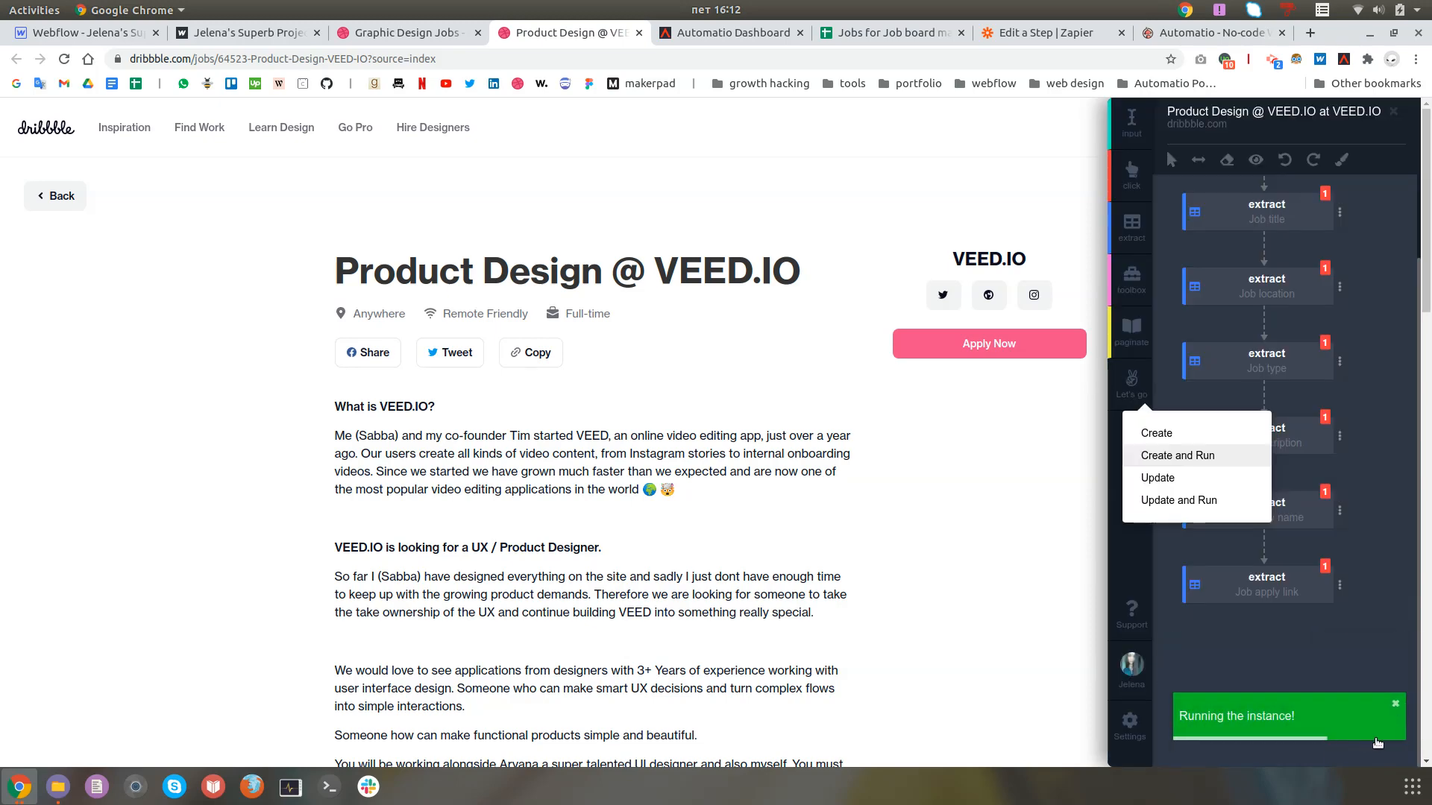
click(743, 37)
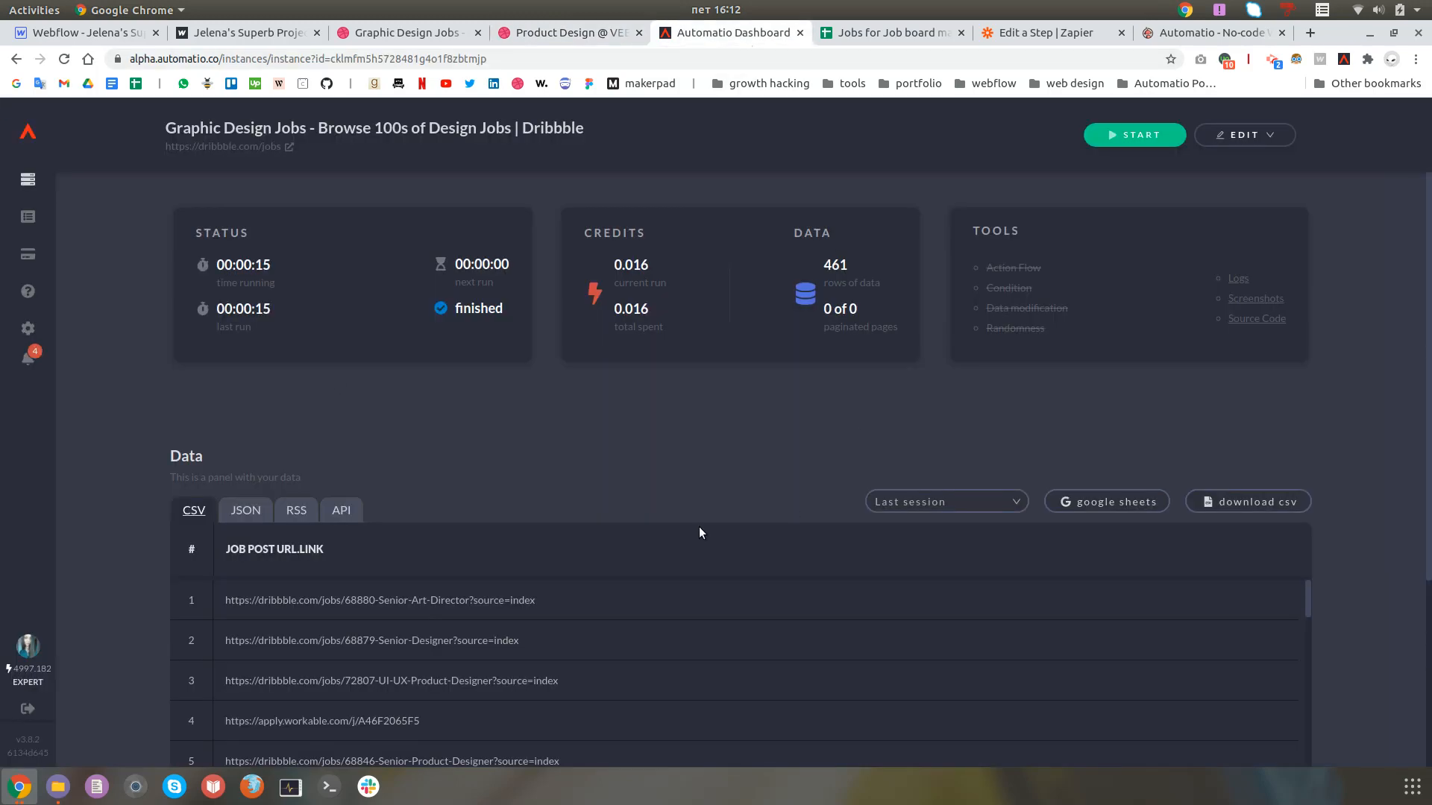
click(29, 185)
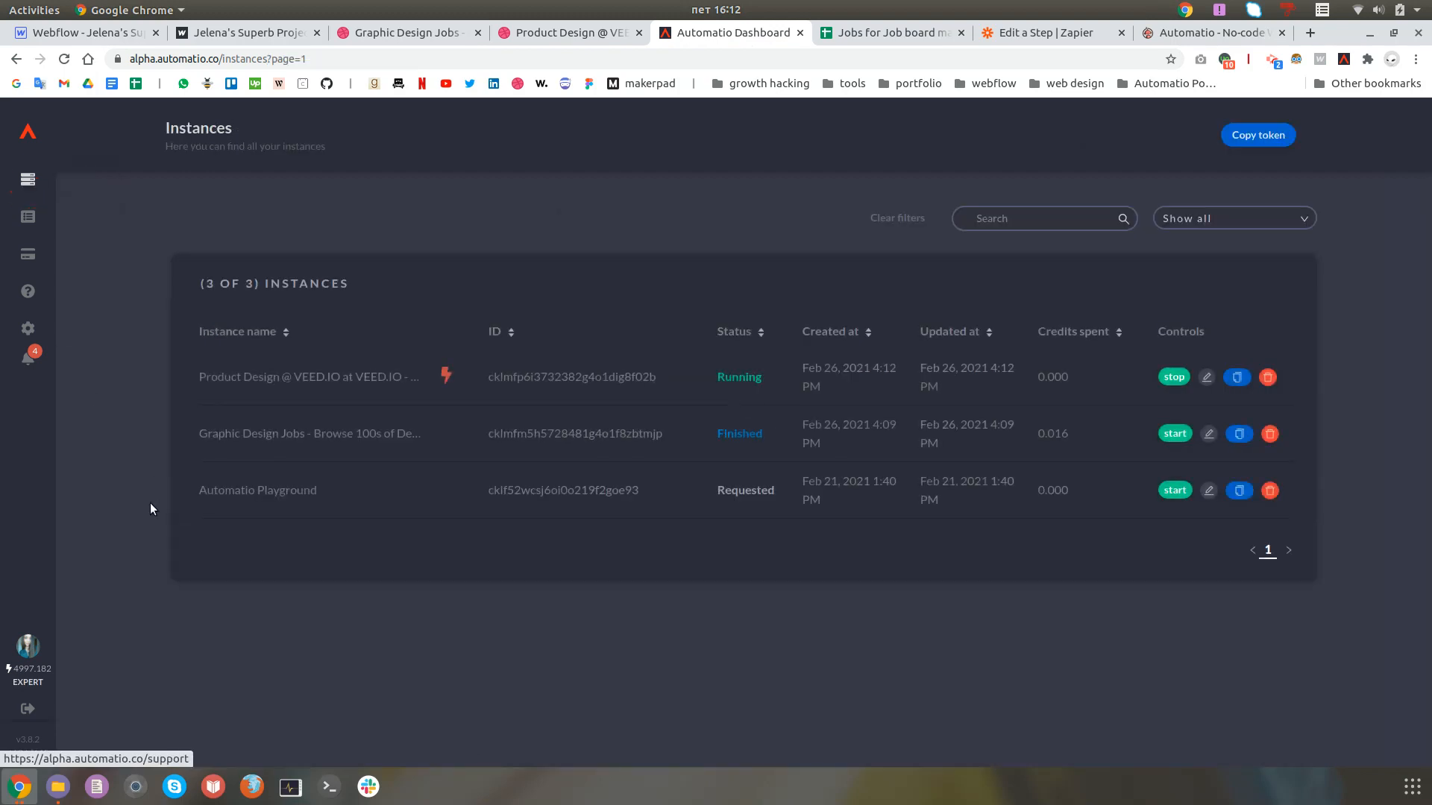
click(219, 378)
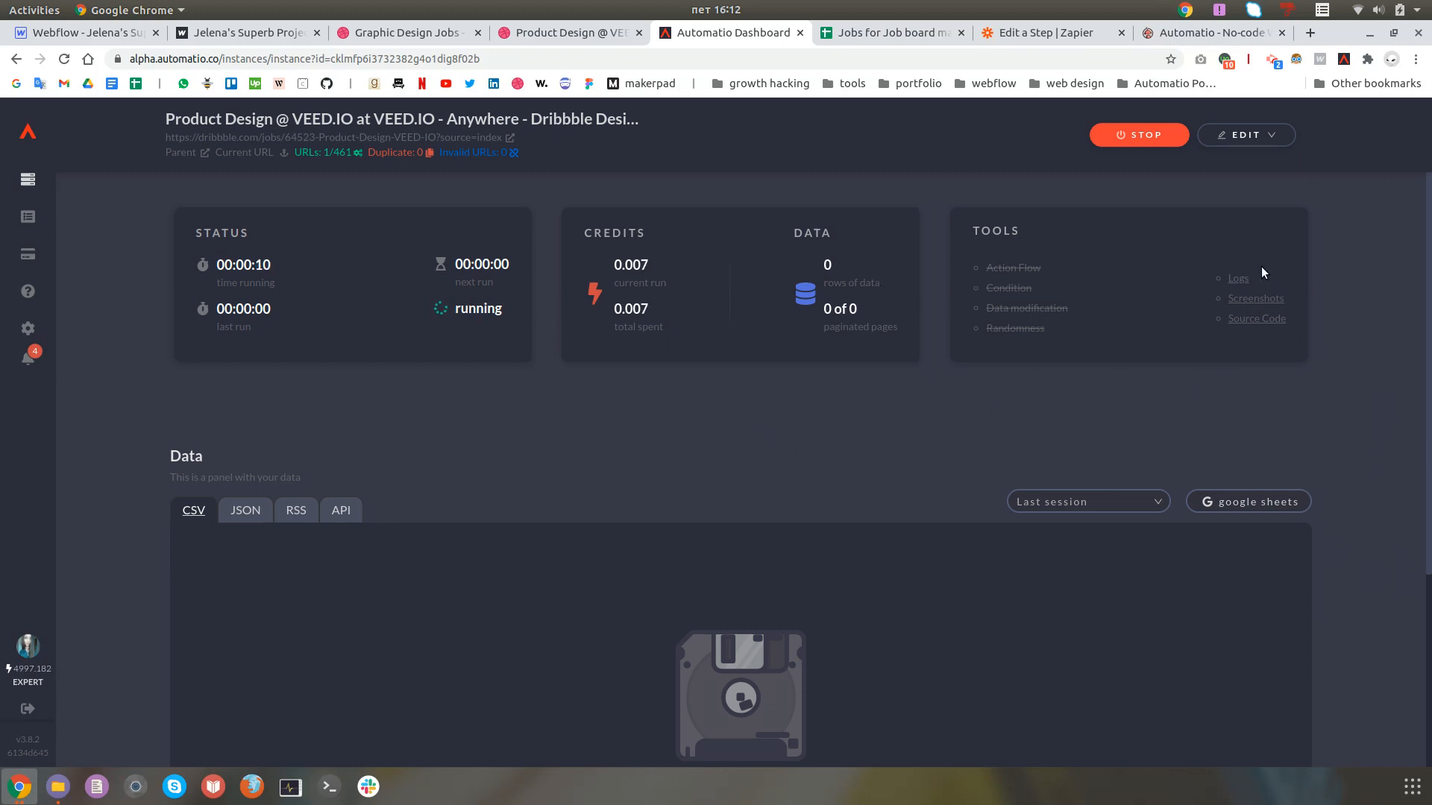
Step: Review the running instance's logs and return to its CSV data table
click(1241, 281)
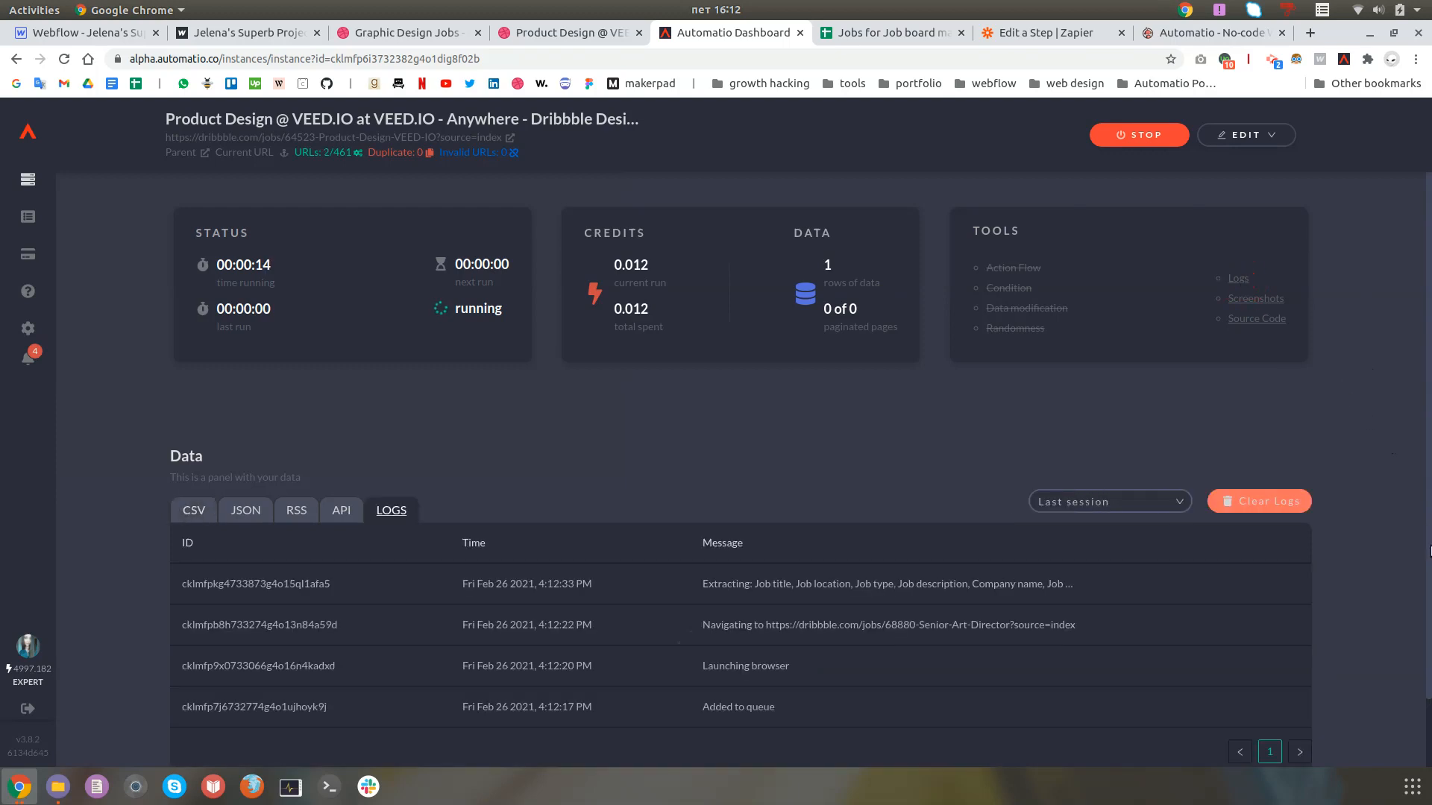
scroll(1353, 535, down, 2)
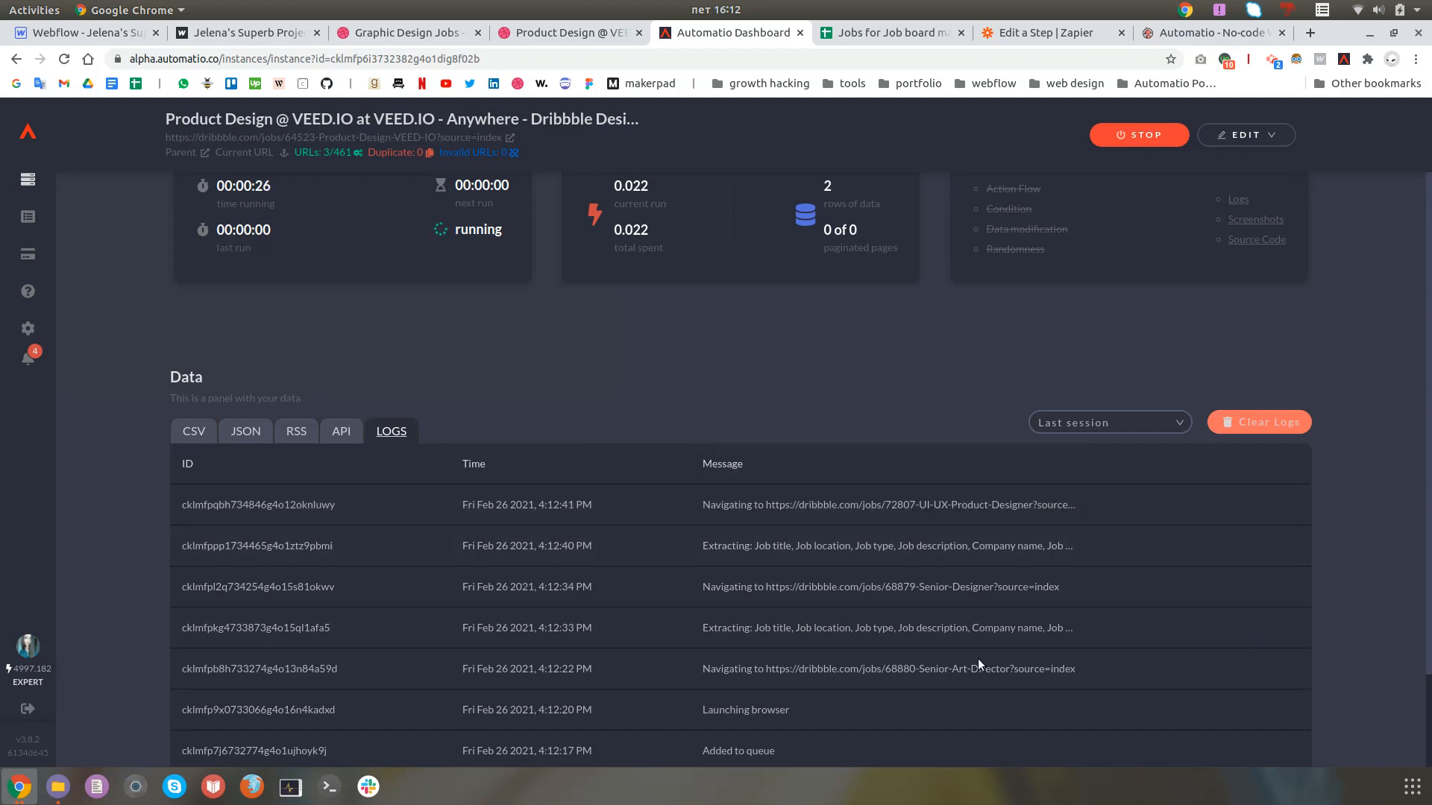
click(193, 431)
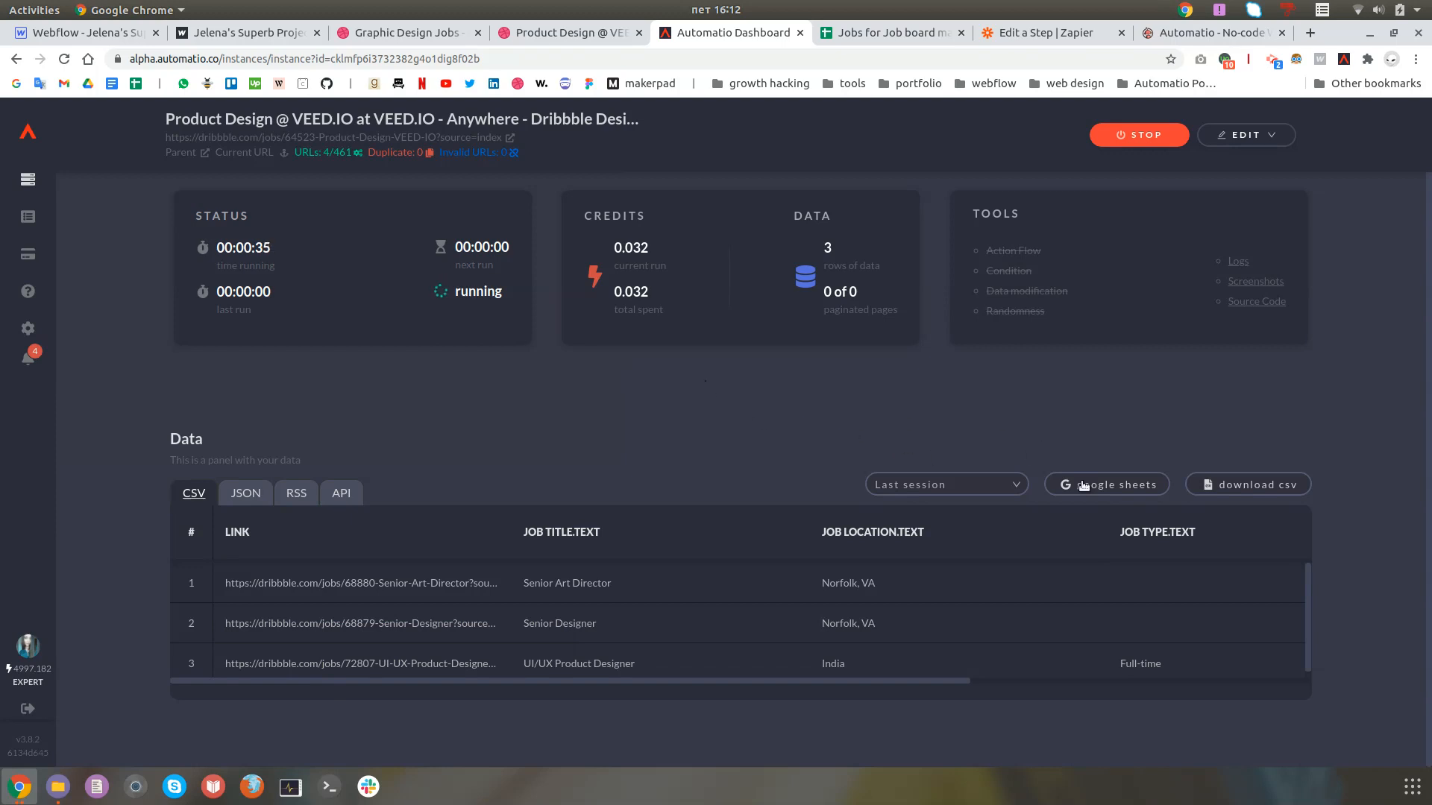
Step: Sync the instance's data to Sheet1 of the existing "Jobs for Job board made with Webflow and Automatio" spreadsheet with real-time enabled
click(1147, 487)
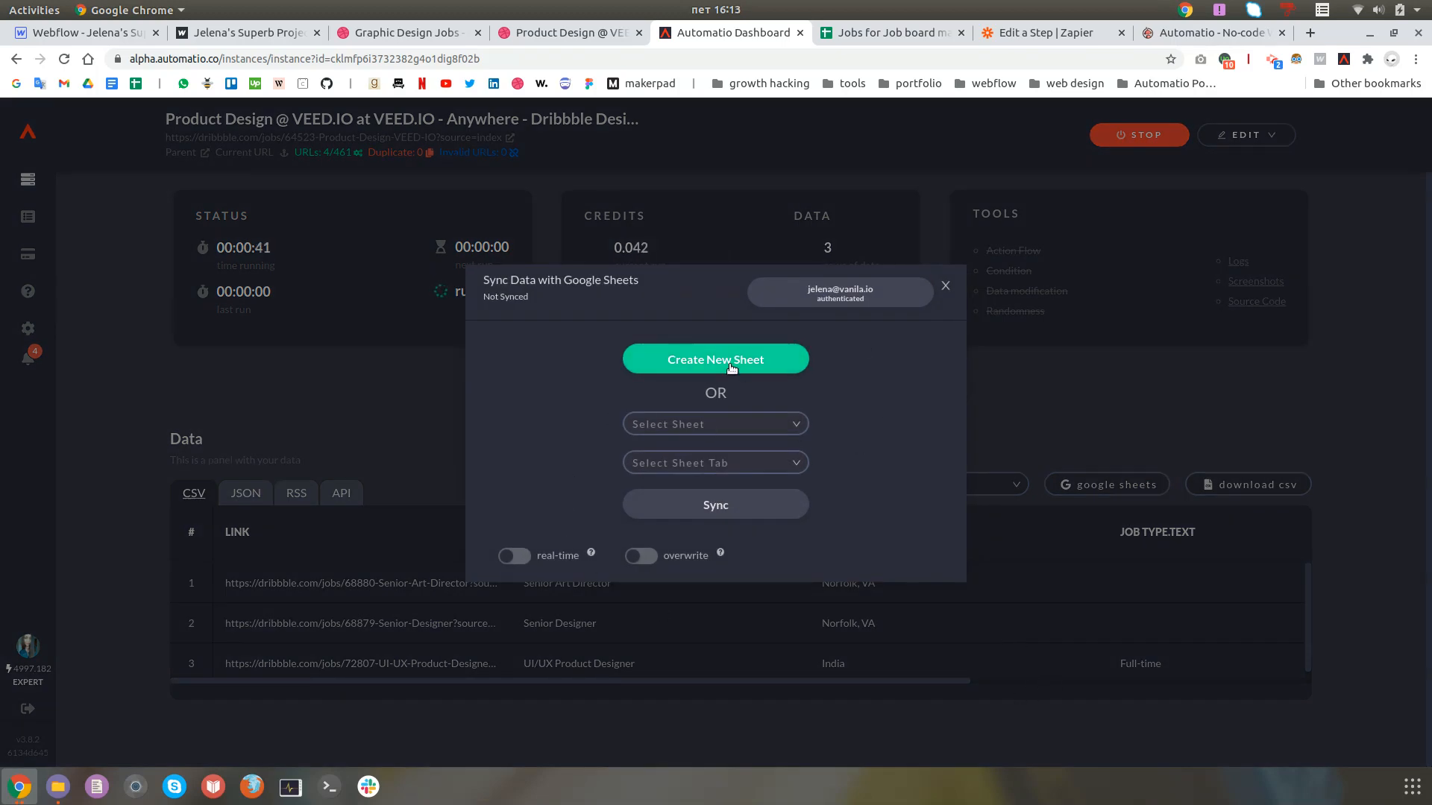
click(734, 425)
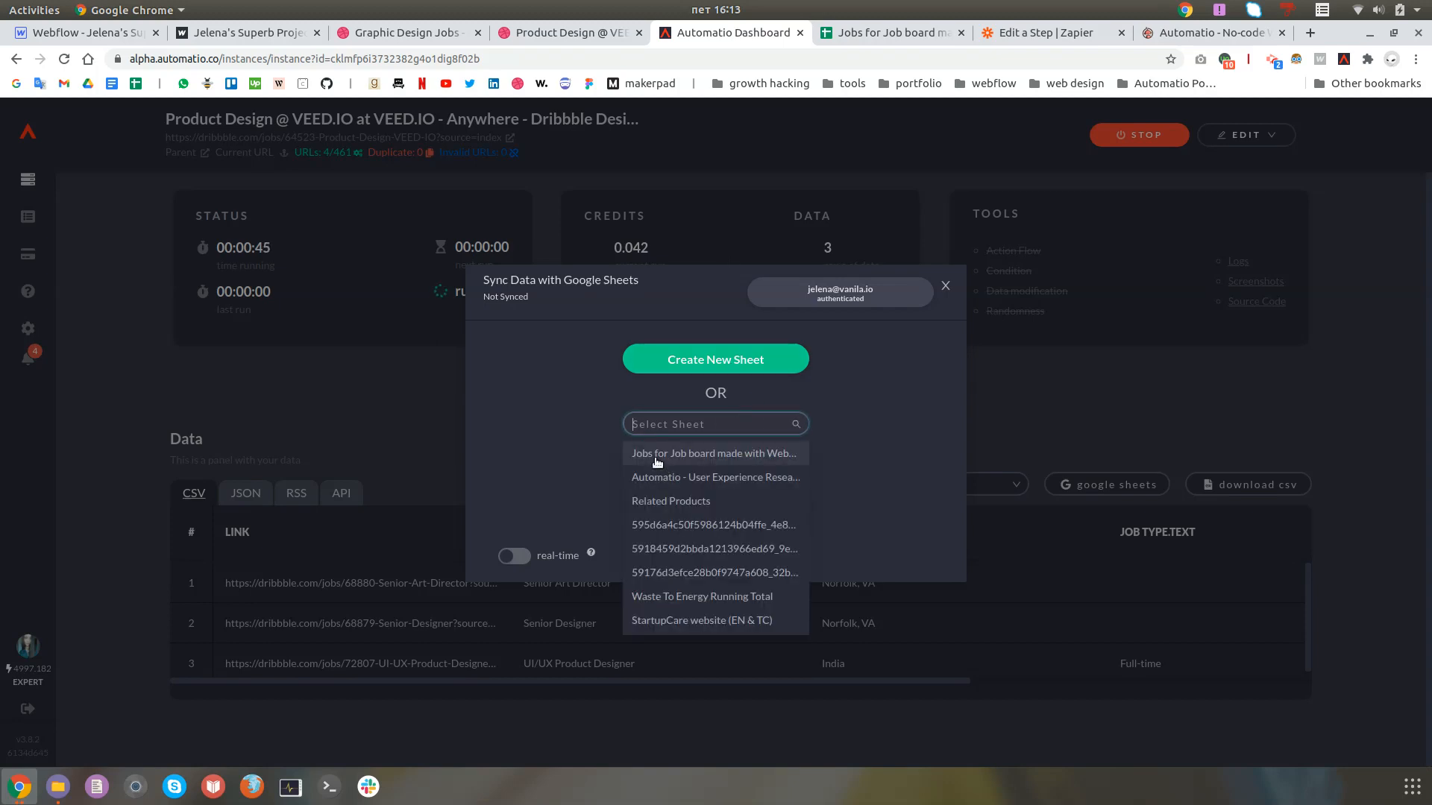
click(657, 456)
click(677, 464)
click(664, 498)
click(522, 560)
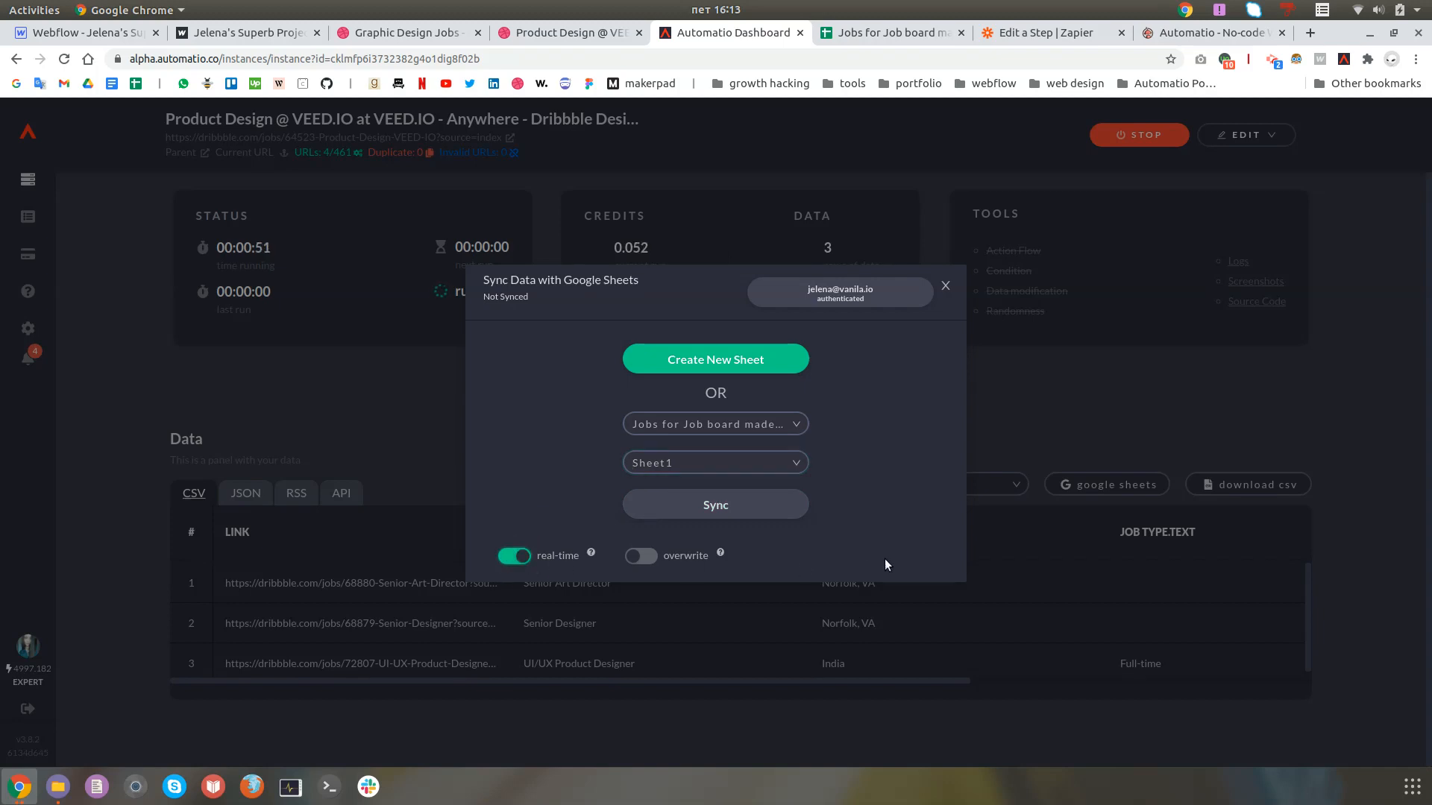
click(741, 507)
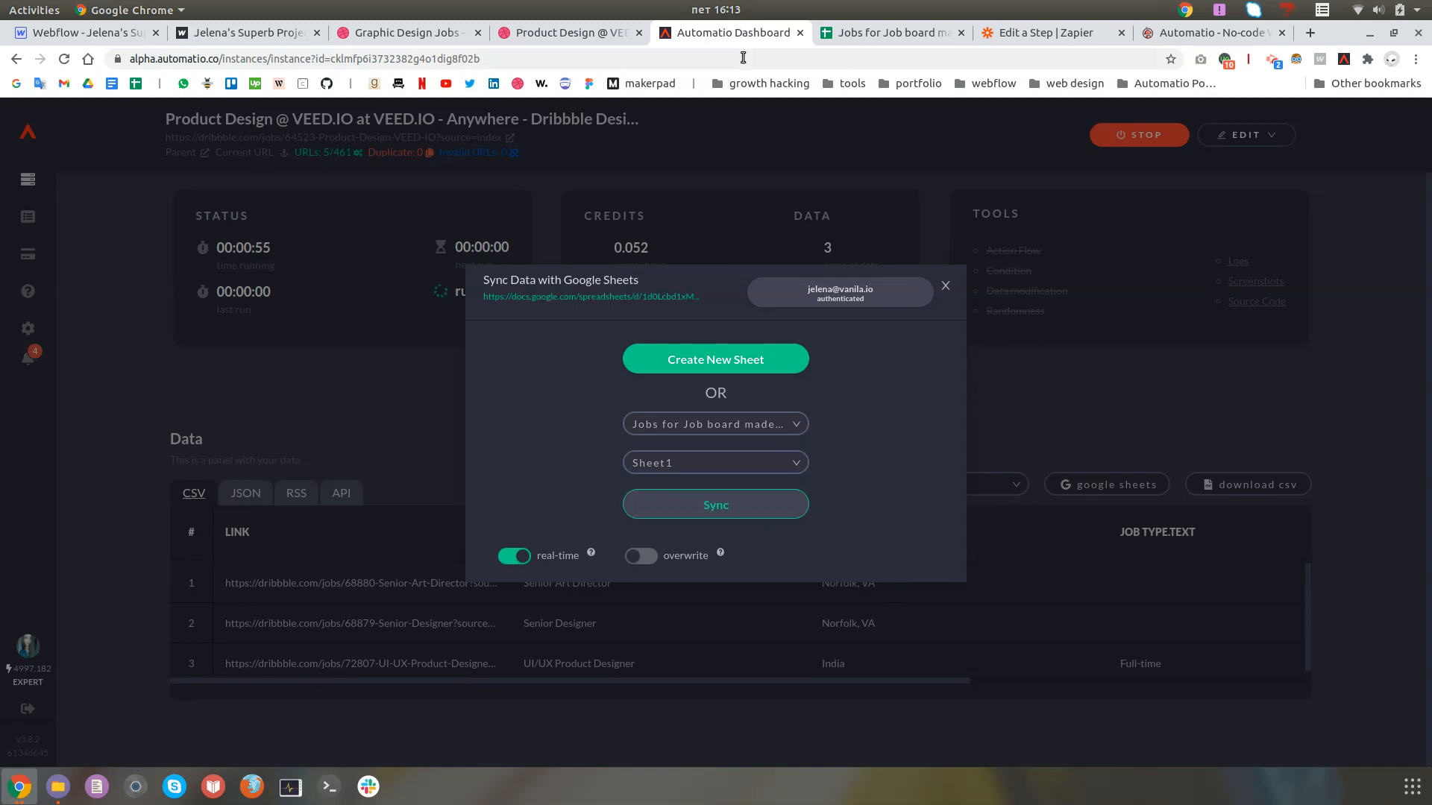
Step: Check the synced rows in the jobs spreadsheet, and reload the published job board to look over its listings
click(887, 33)
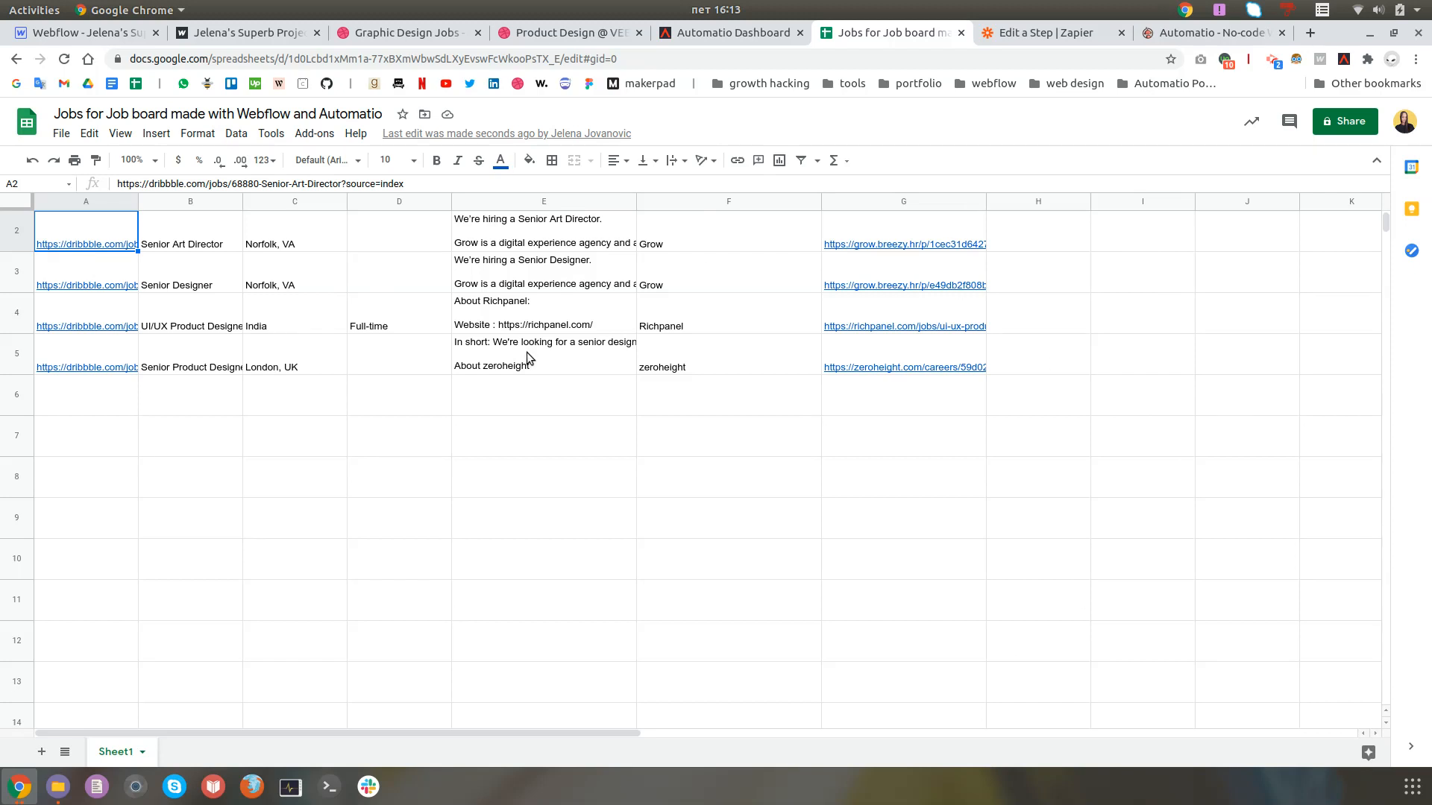
click(227, 32)
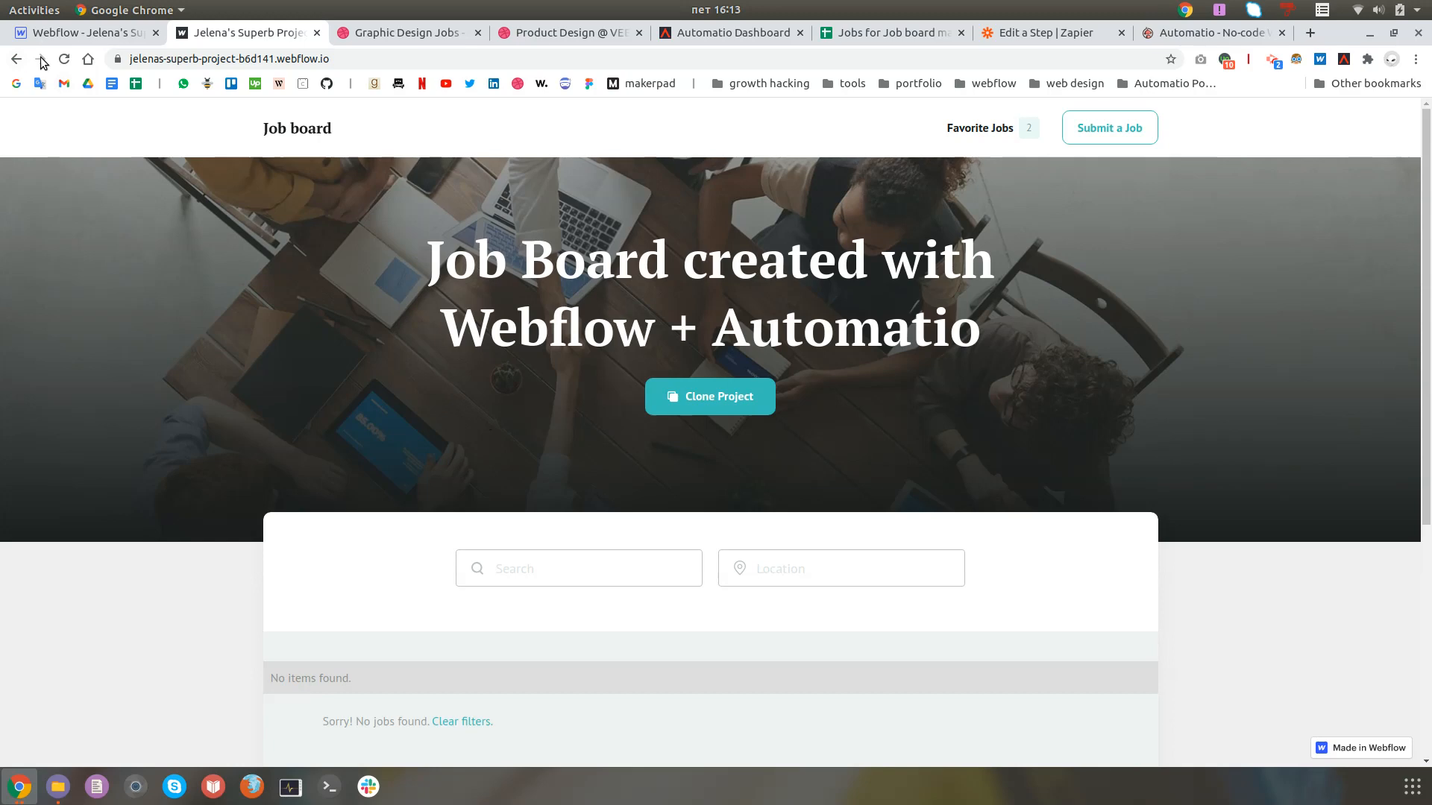
click(64, 58)
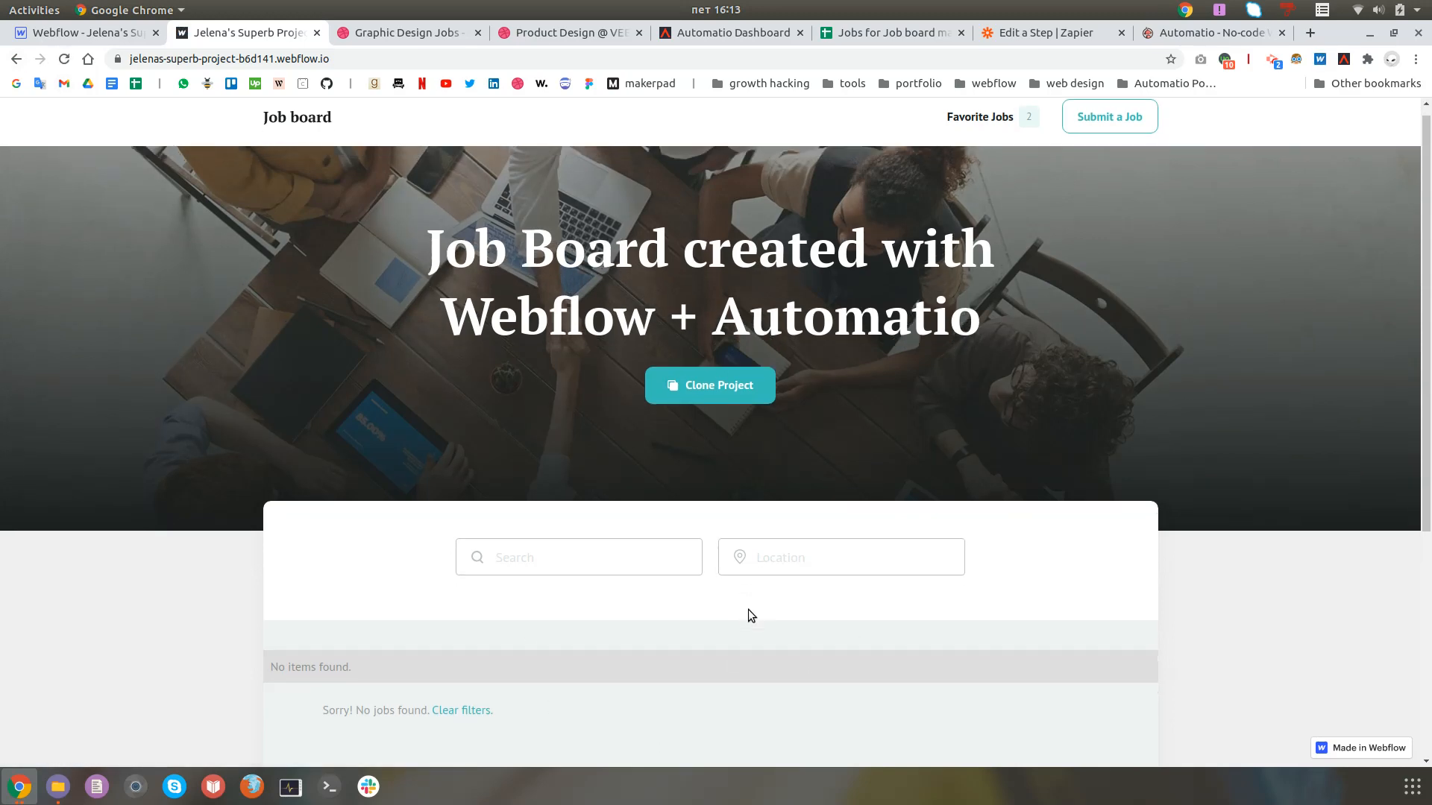
scroll(749, 610, down, 5)
scroll(652, 594, up, 4)
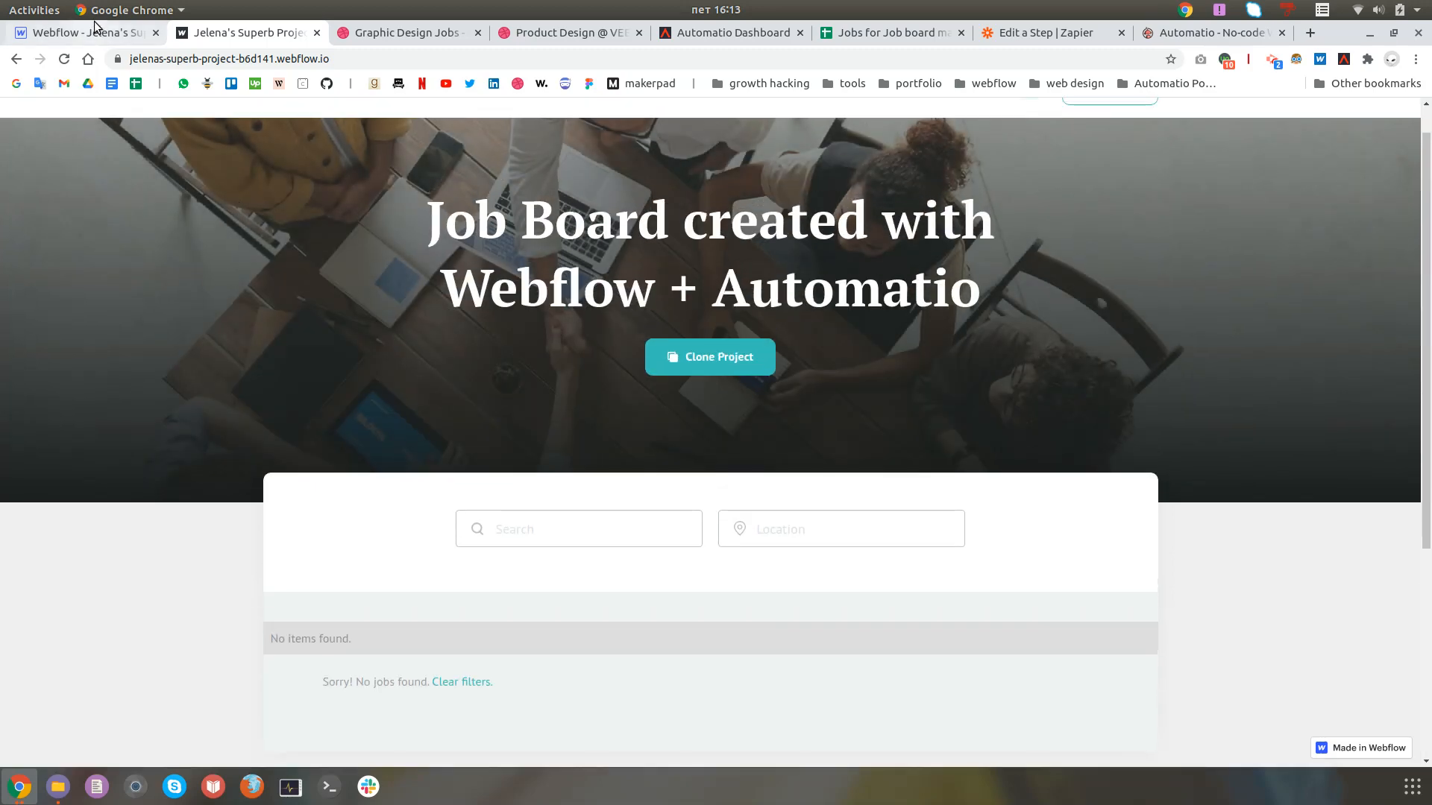
Step: Switch to the Webflow Designer and review the Jobs CMS collection's settings and custom fields
click(94, 33)
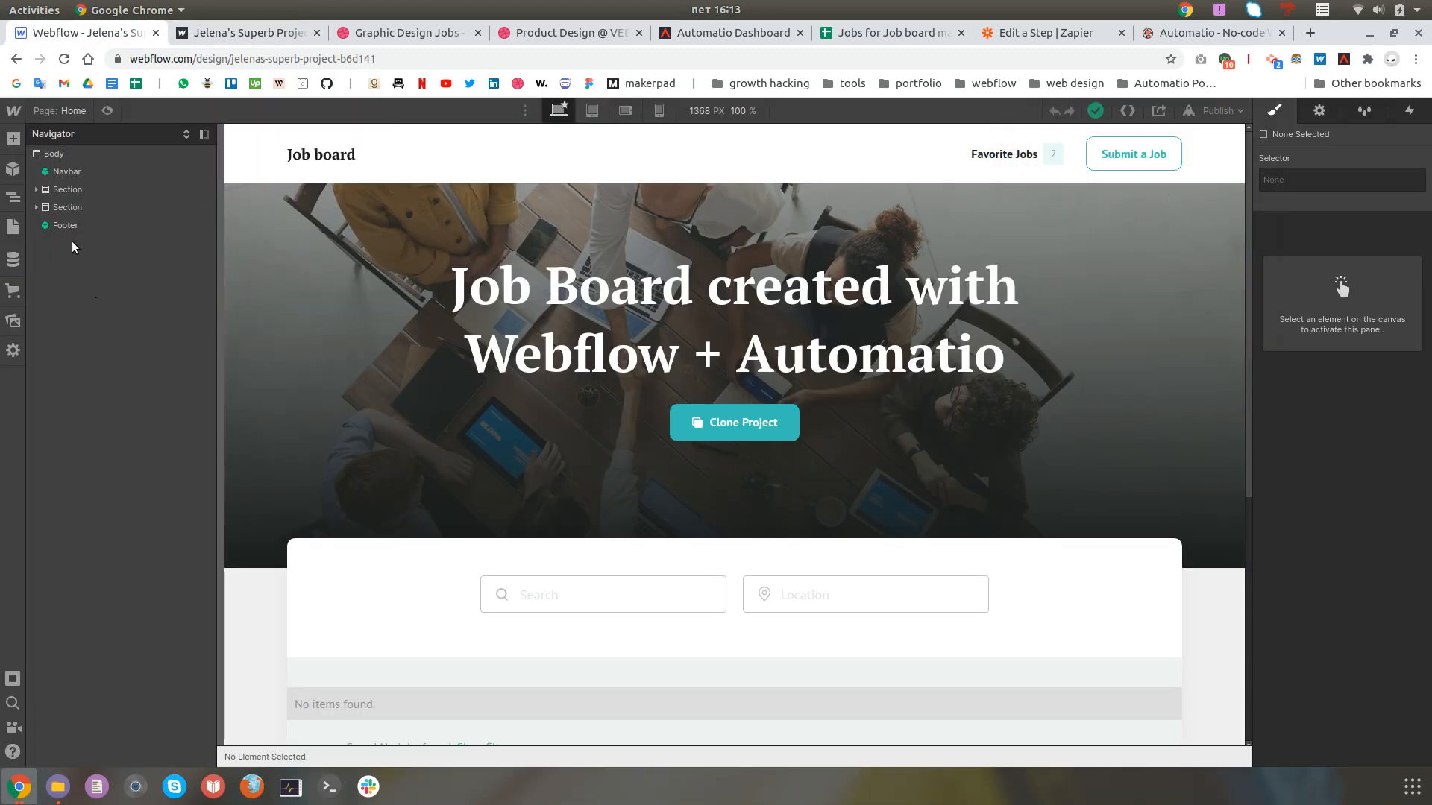
click(13, 259)
click(70, 215)
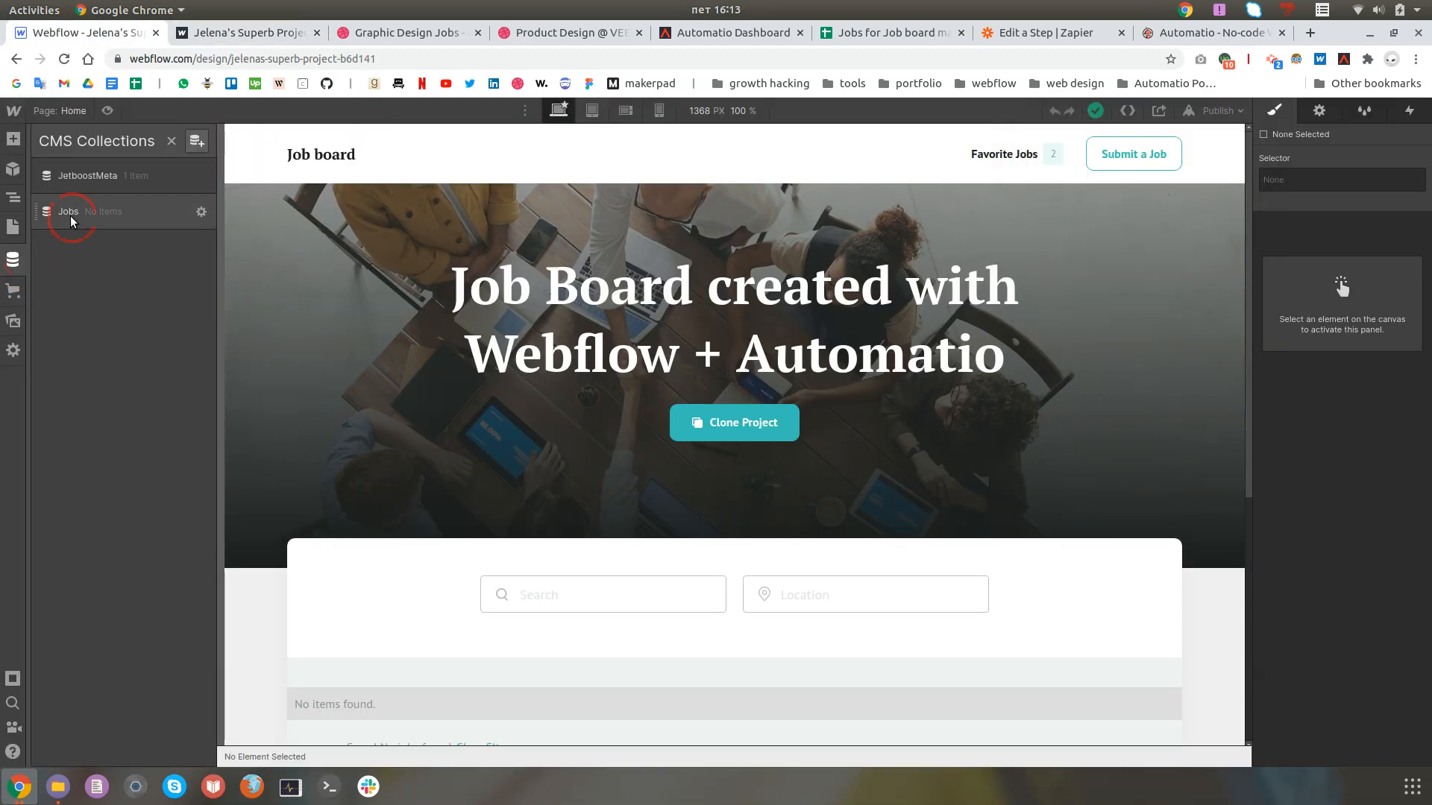
click(199, 212)
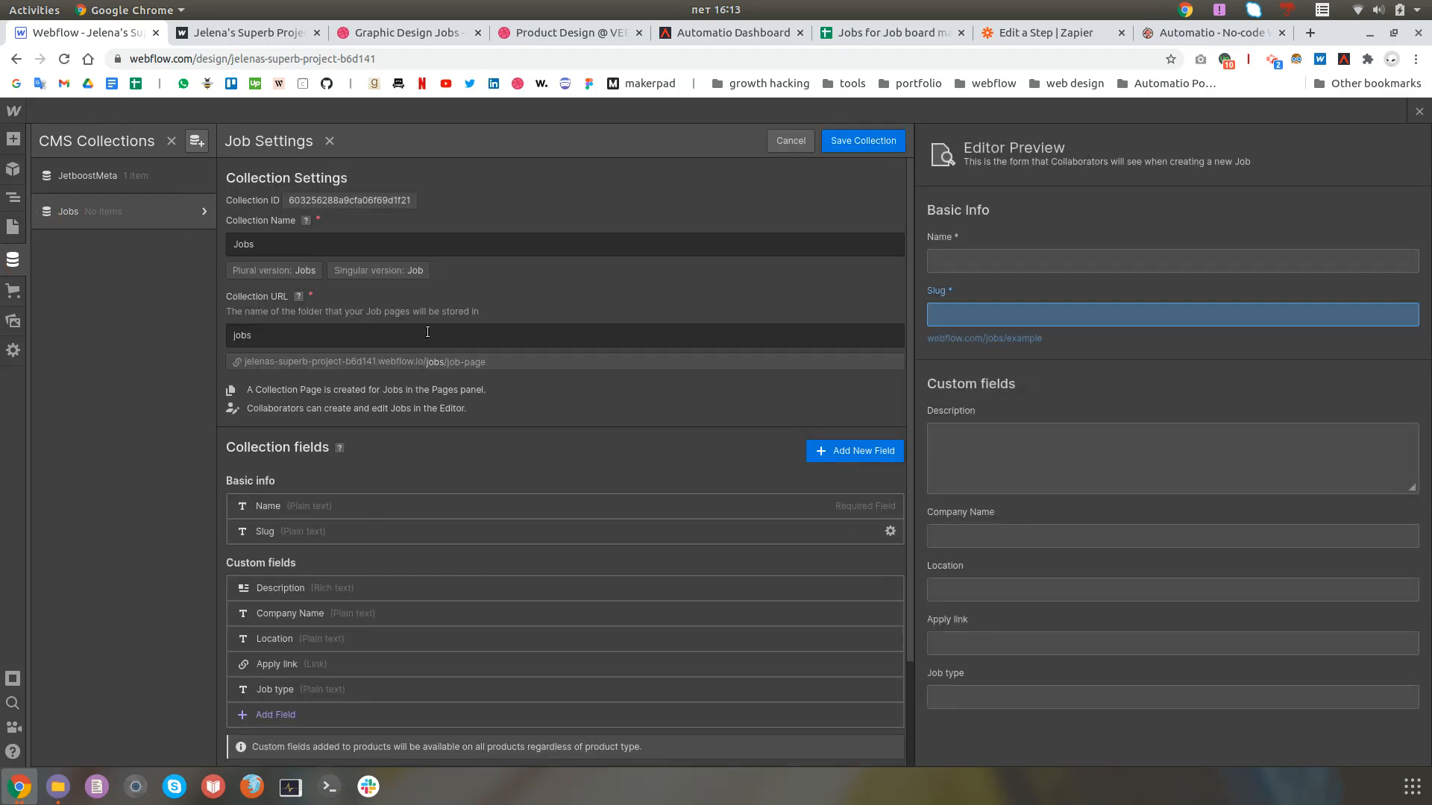
scroll(429, 637, down, 3)
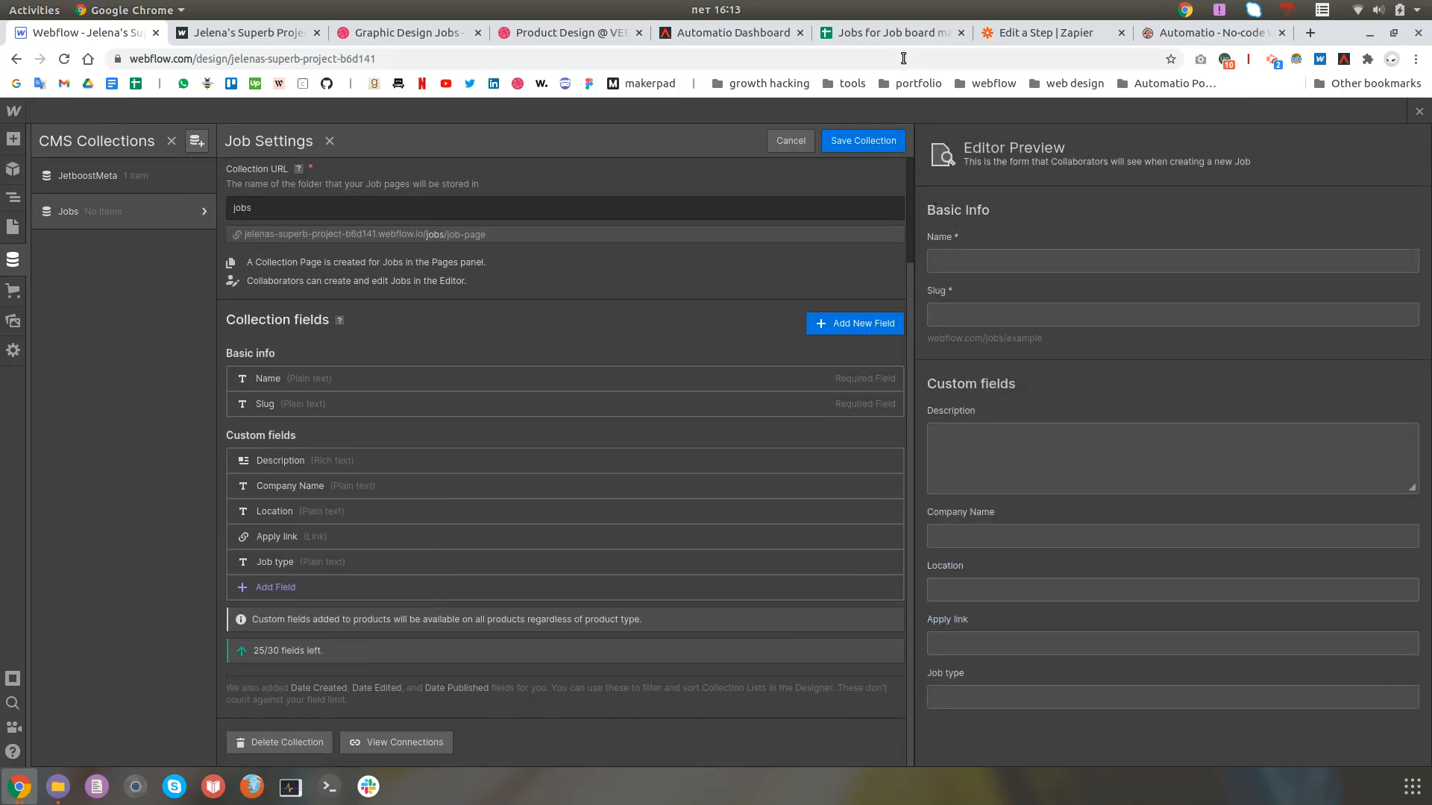
Step: Switch to Zapier, choose New Spreadsheet Row as the Google Sheets trigger event and continue to the account section
click(996, 34)
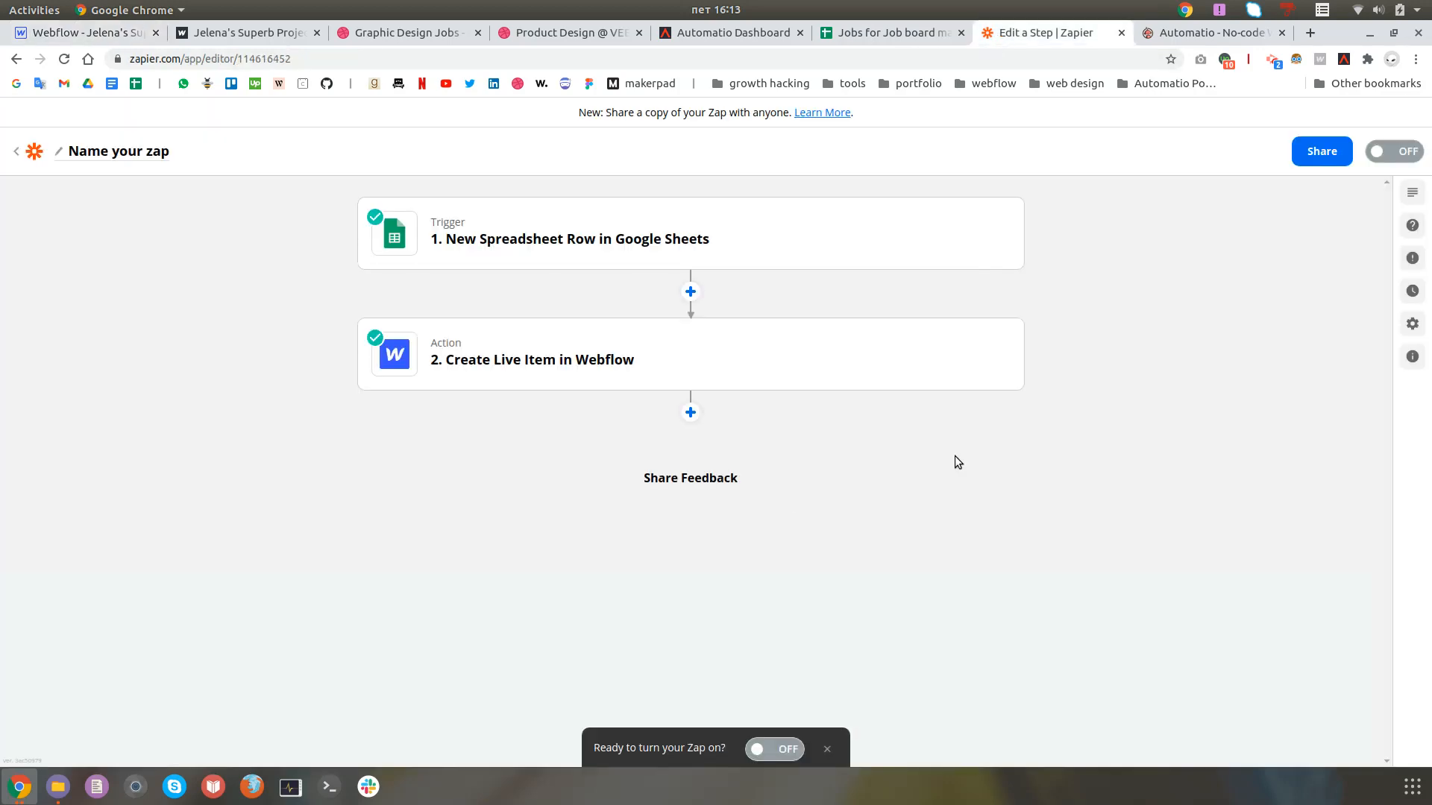
click(639, 256)
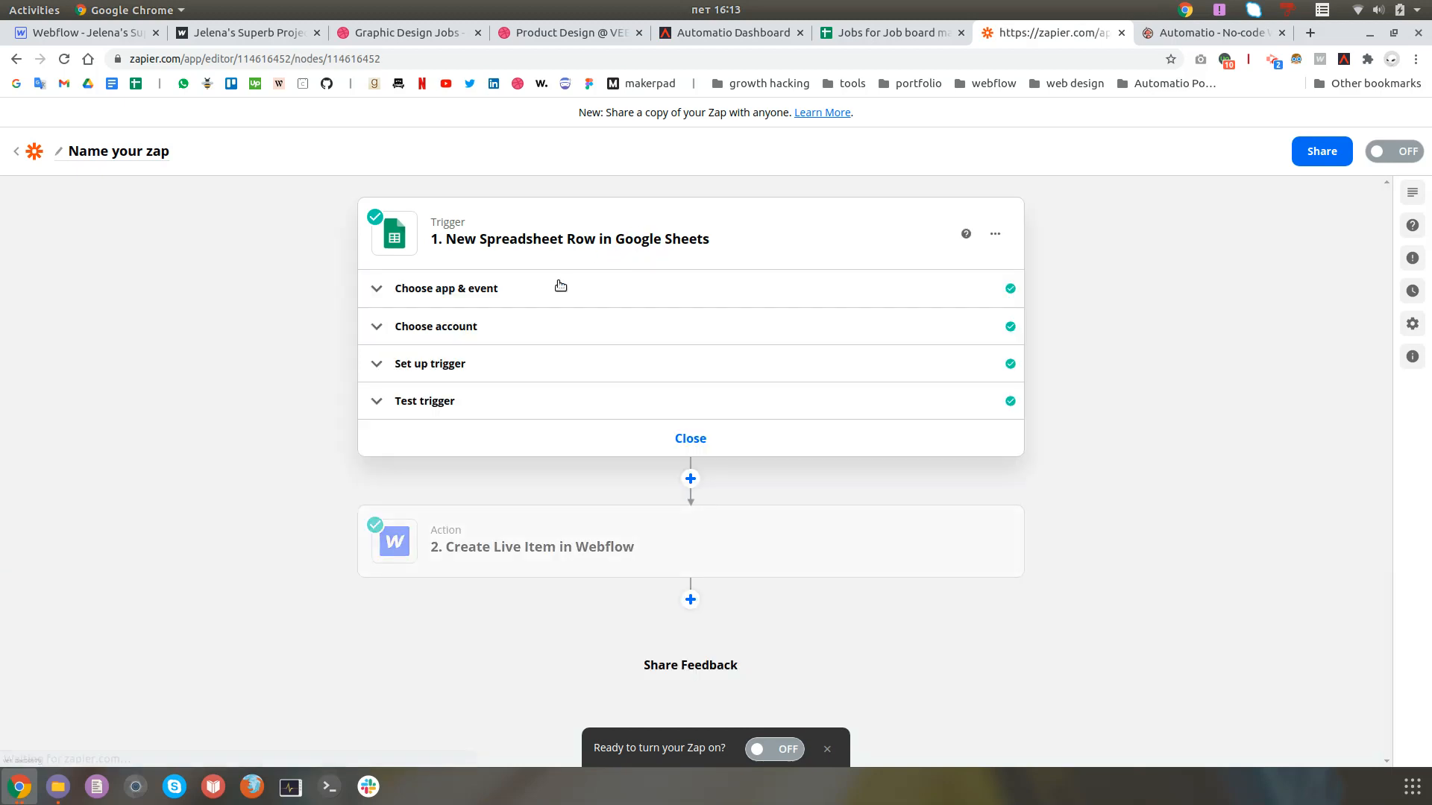
click(460, 297)
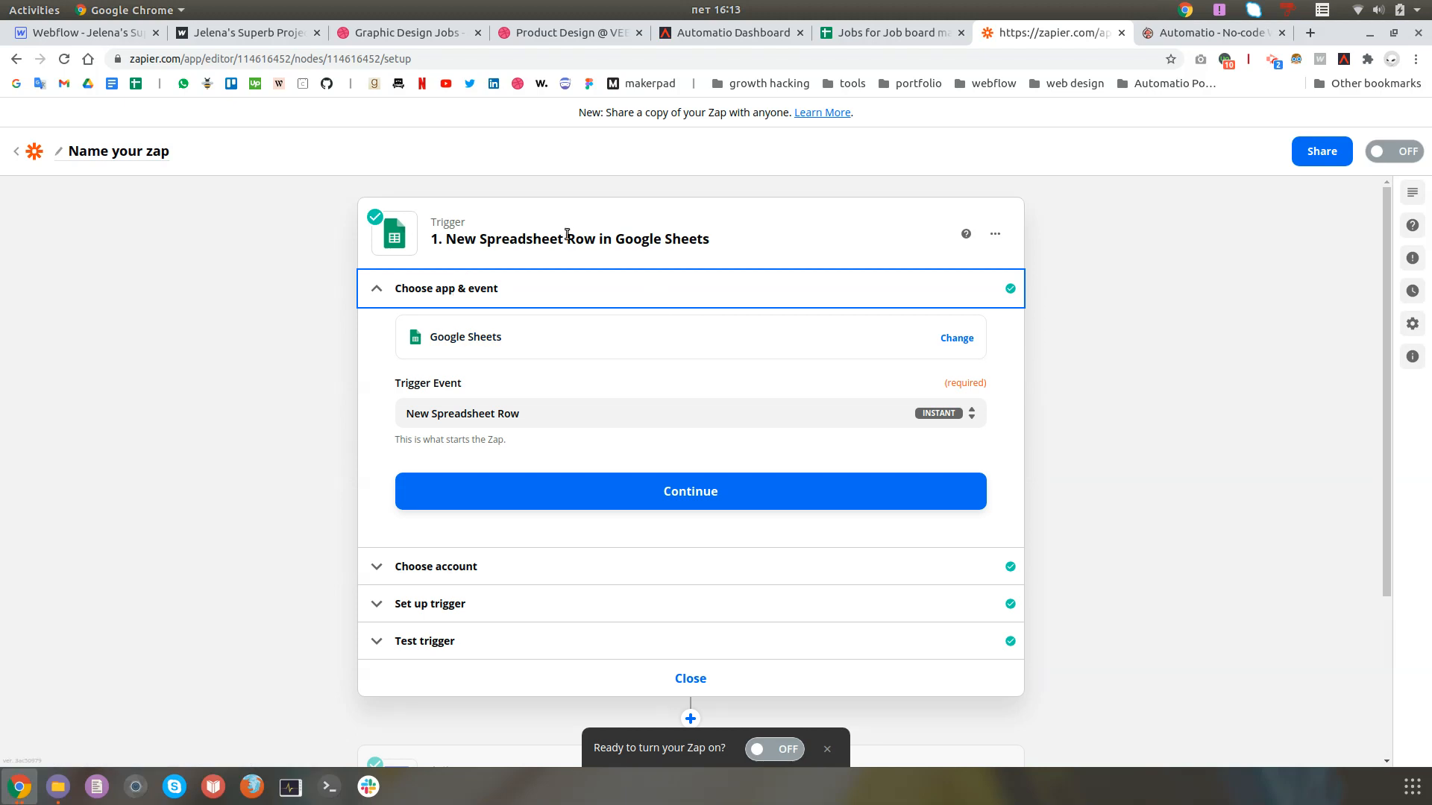
click(572, 413)
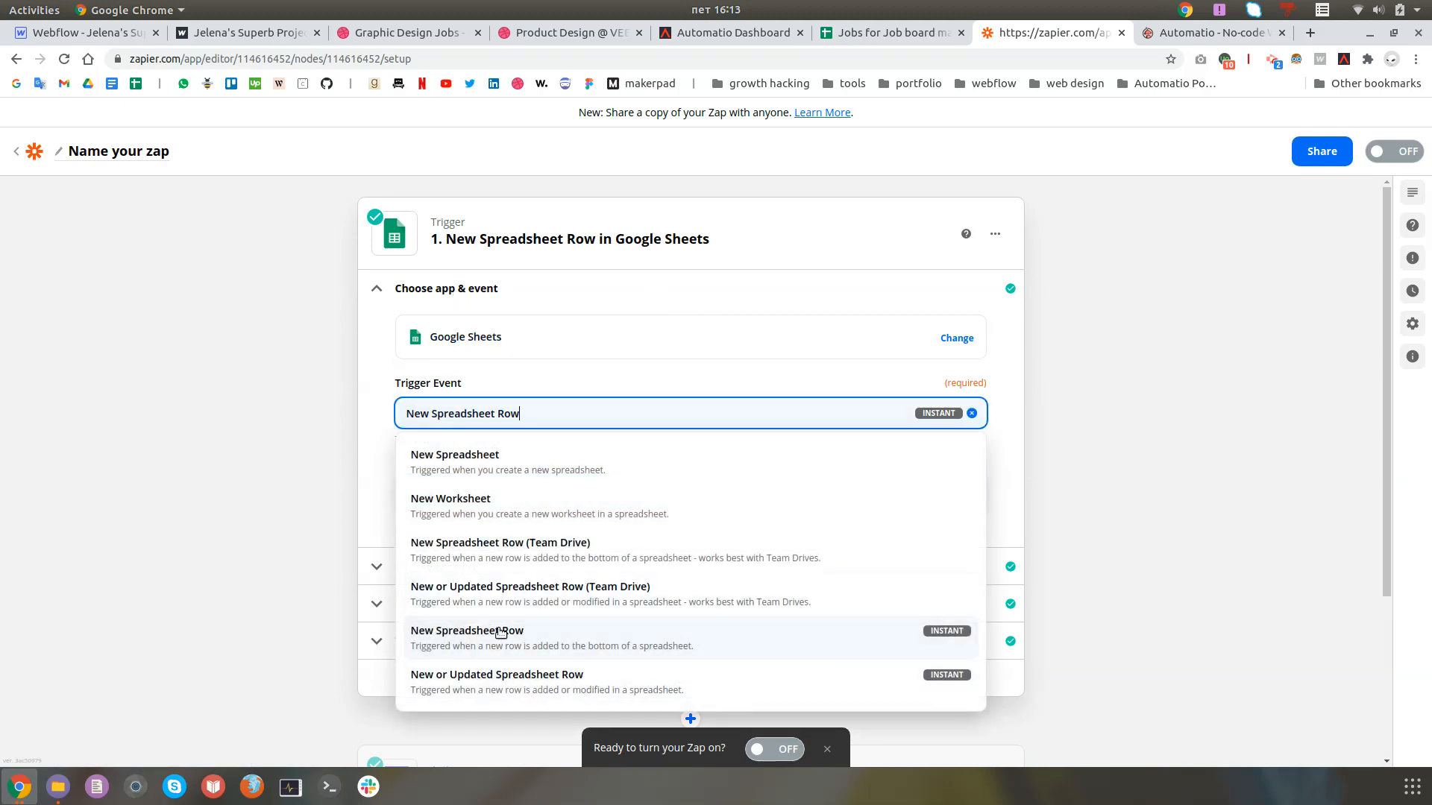
click(521, 642)
click(619, 481)
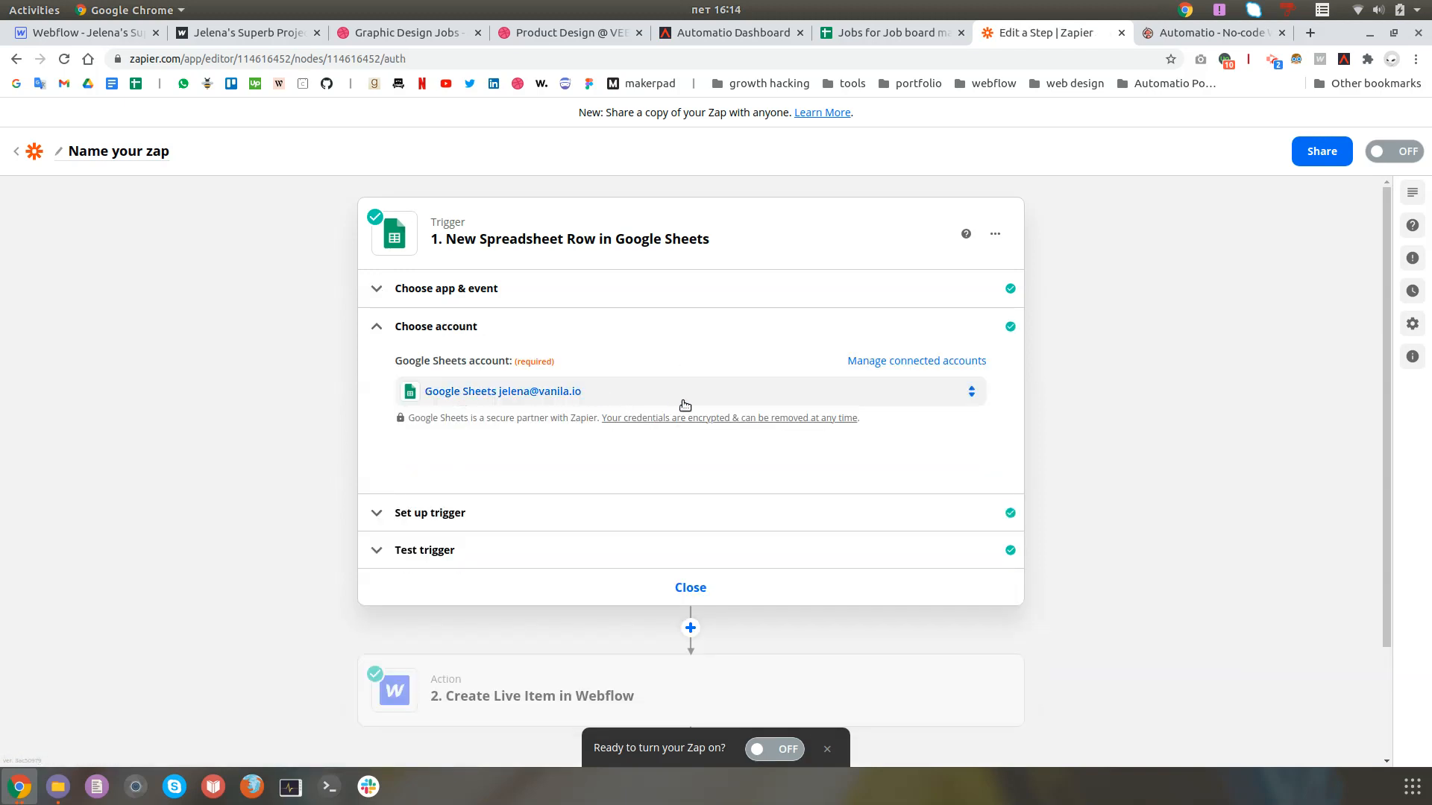
Step: Review the trigger's spreadsheet and worksheet settings, and examine its sample row in the trigger test
click(473, 514)
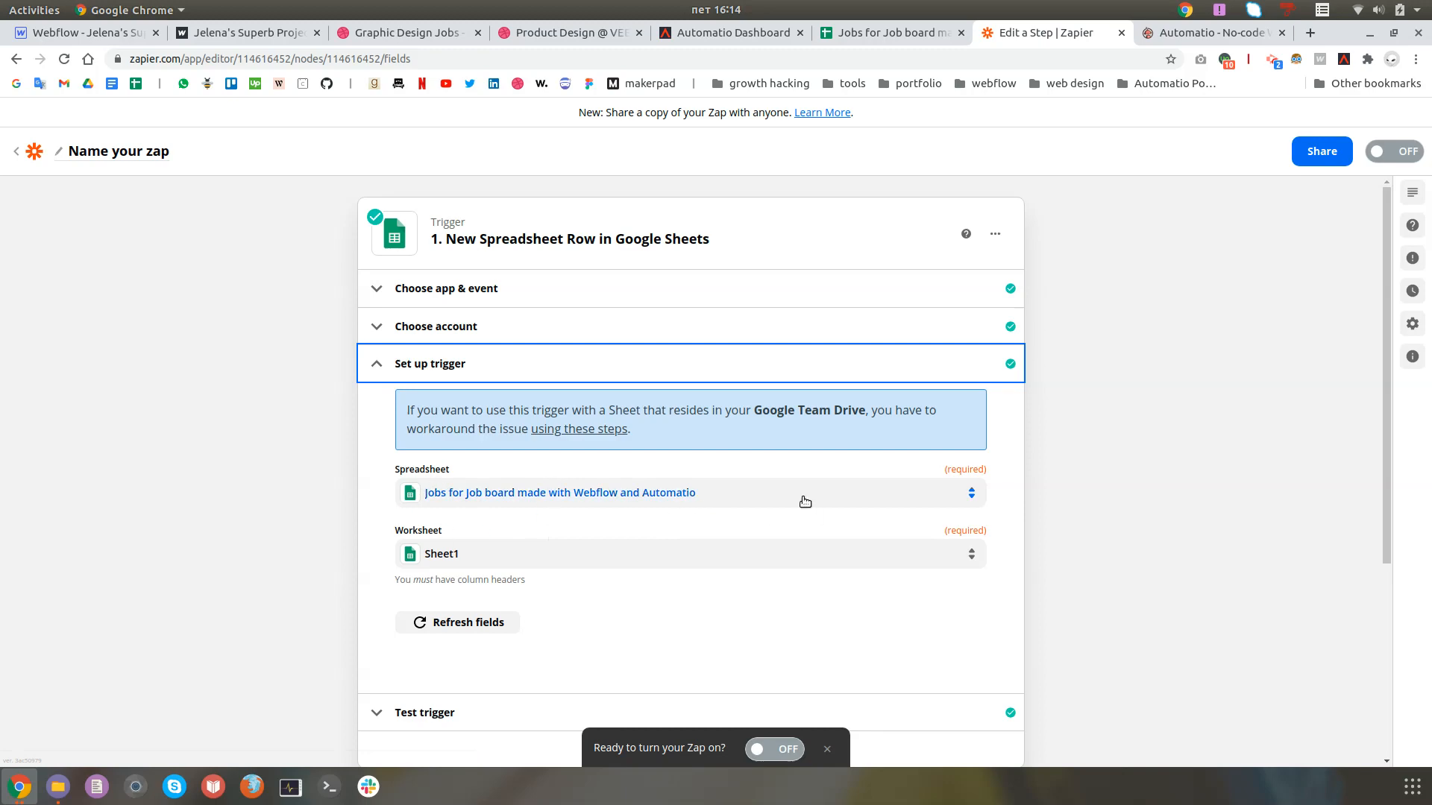
scroll(805, 502, down, 3)
click(521, 541)
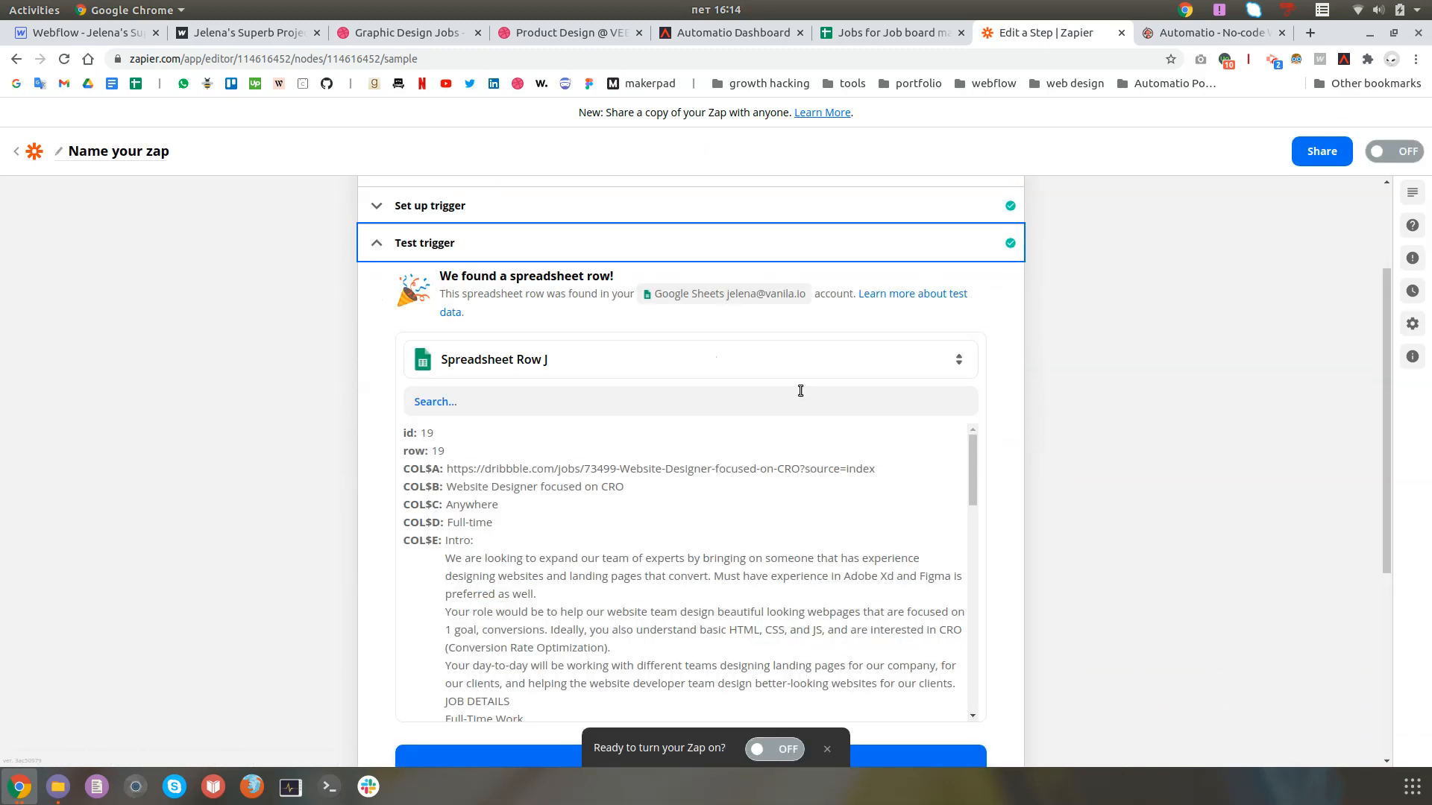
Step: Load more sample rows for the trigger test, select the newly pulled Senior Product Designer row and continue
click(578, 370)
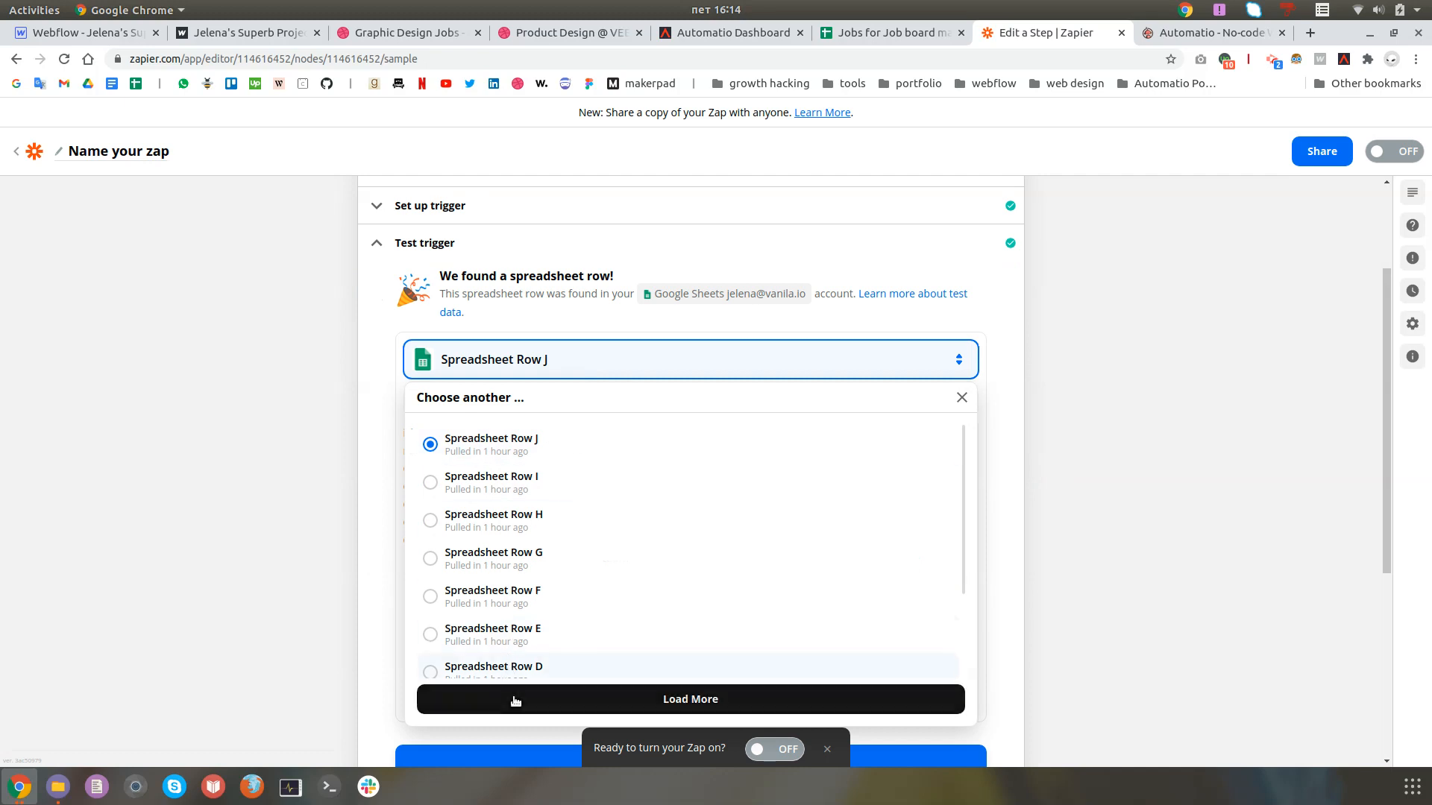
click(513, 697)
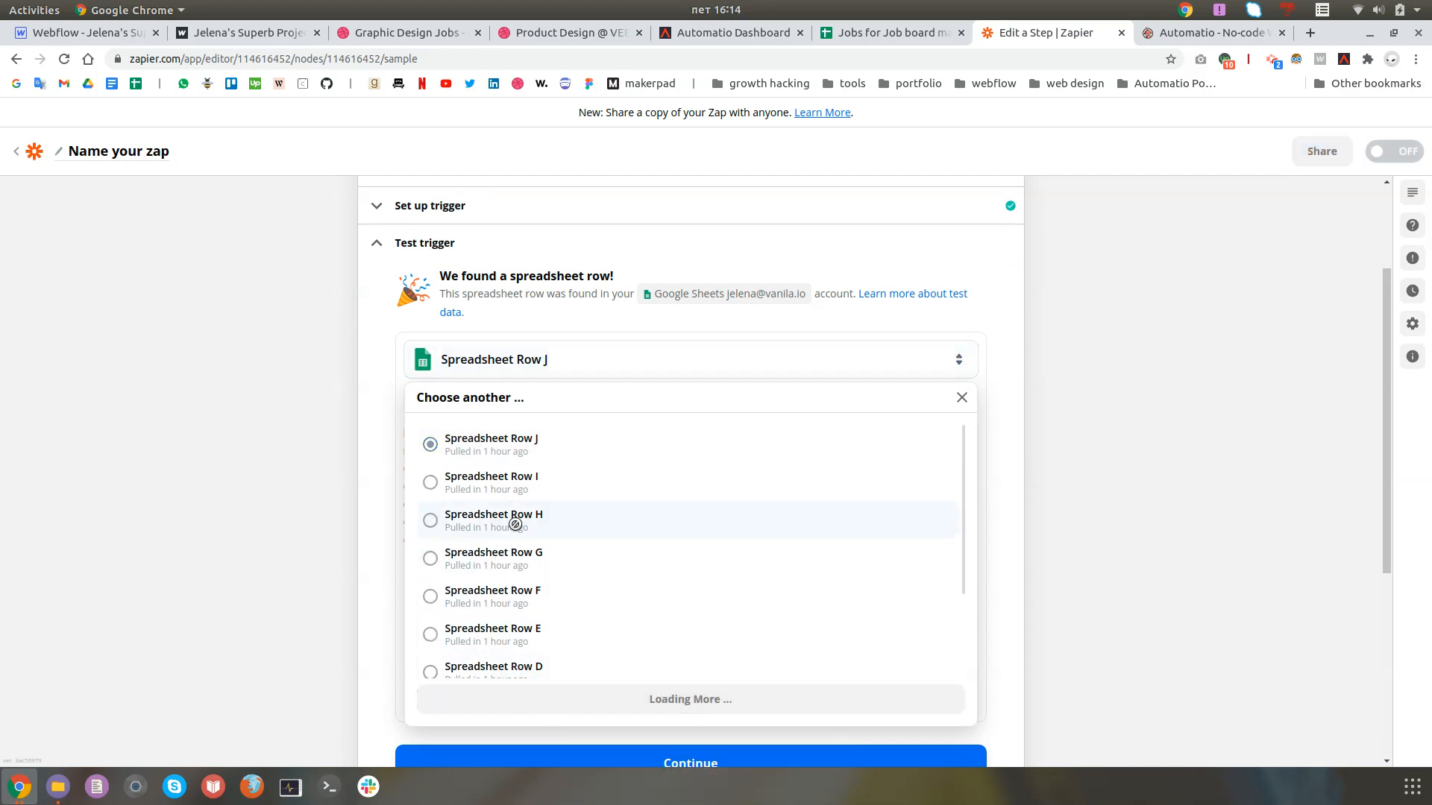
click(470, 457)
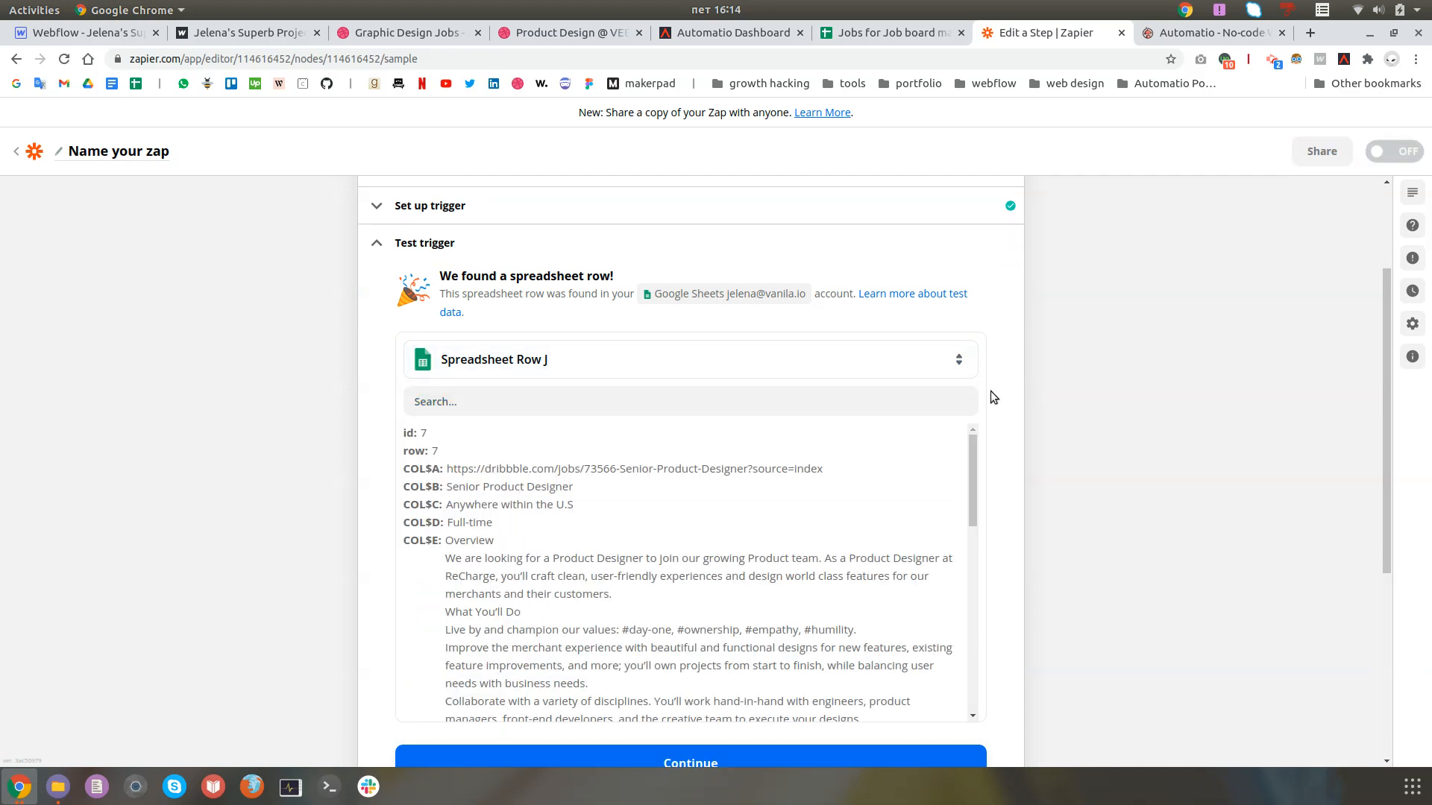
scroll(1000, 391, down, 5)
click(854, 550)
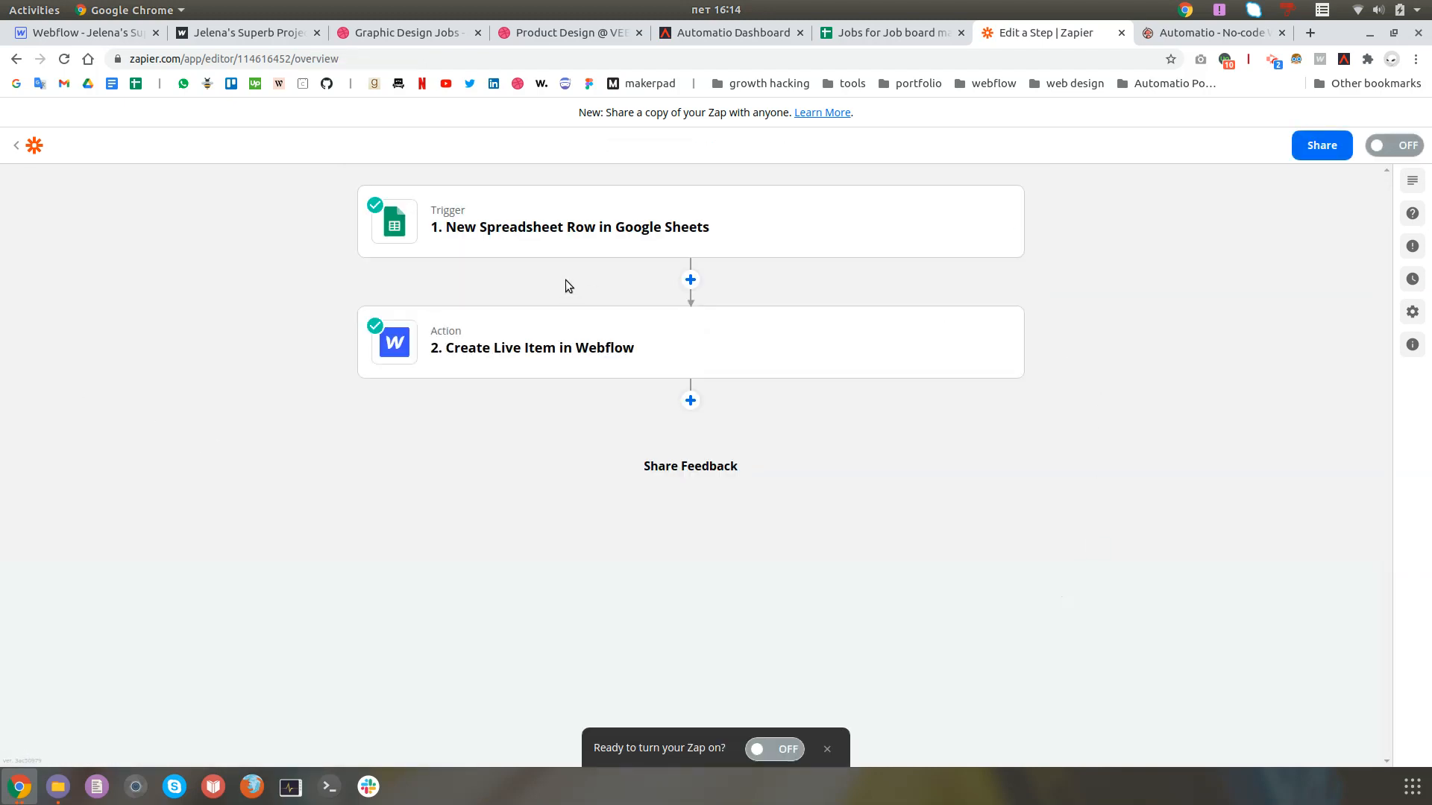
Step: Open the Webflow action, review its event options, keep Create Live Item and continue to the account section
click(487, 336)
click(467, 396)
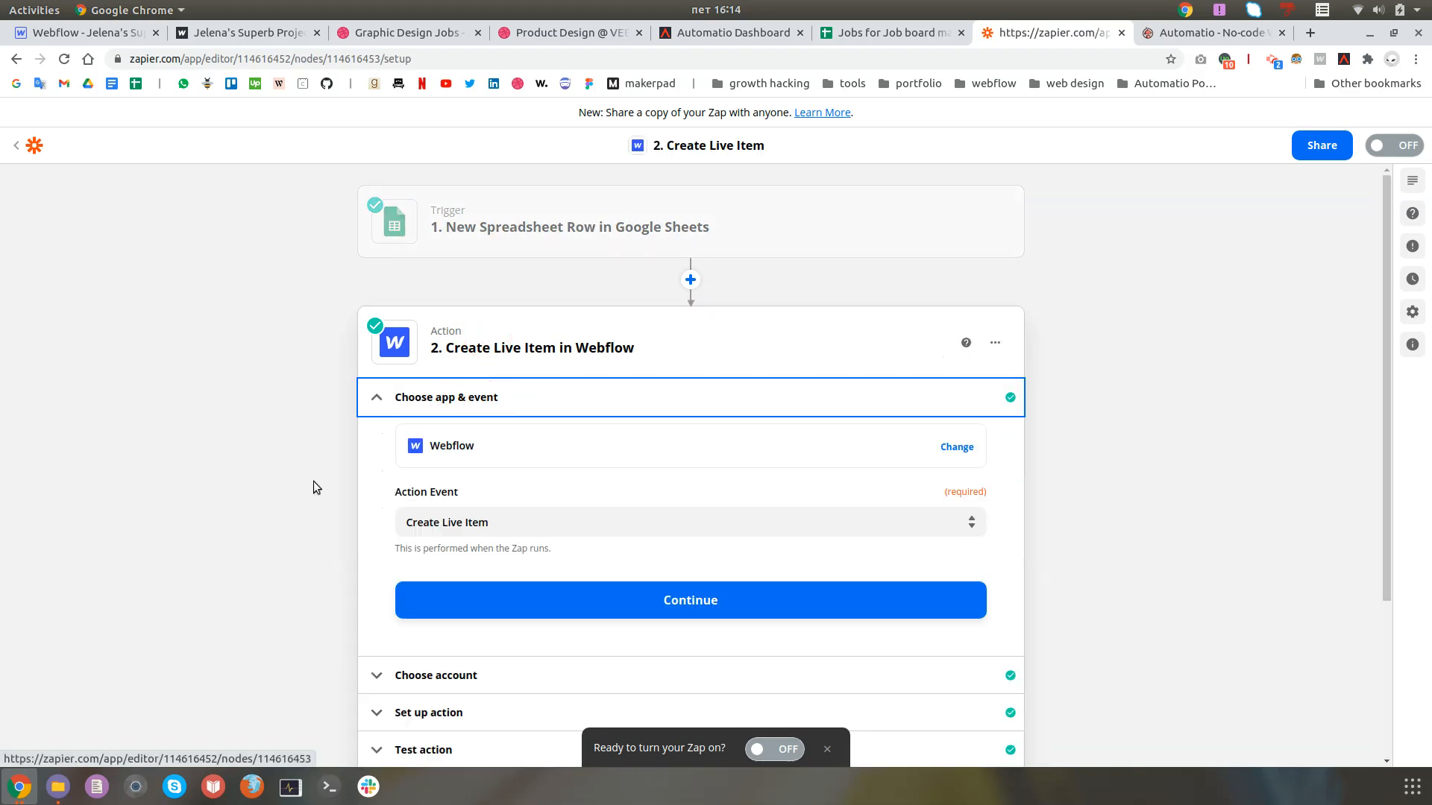
scroll(505, 441, down, 3)
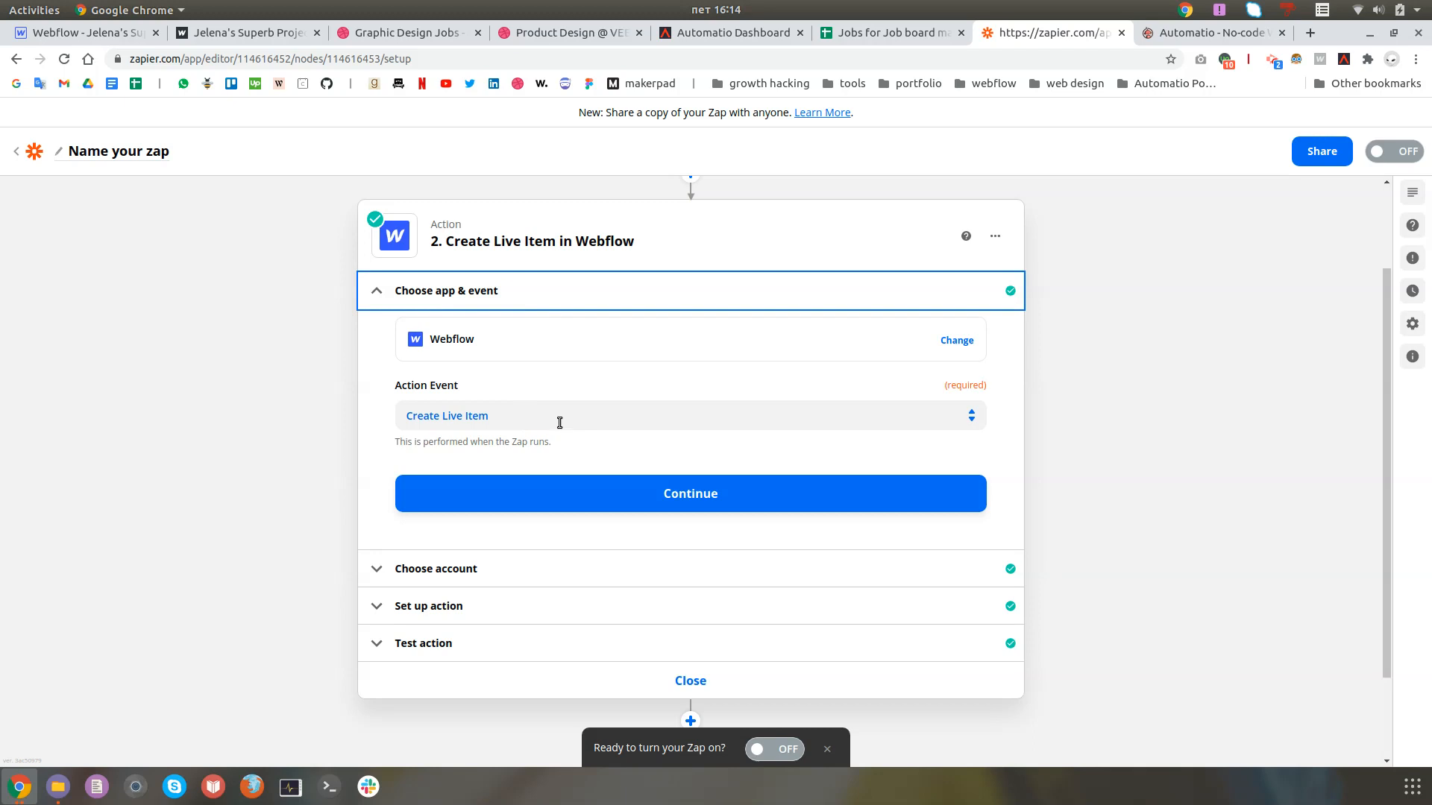
click(531, 417)
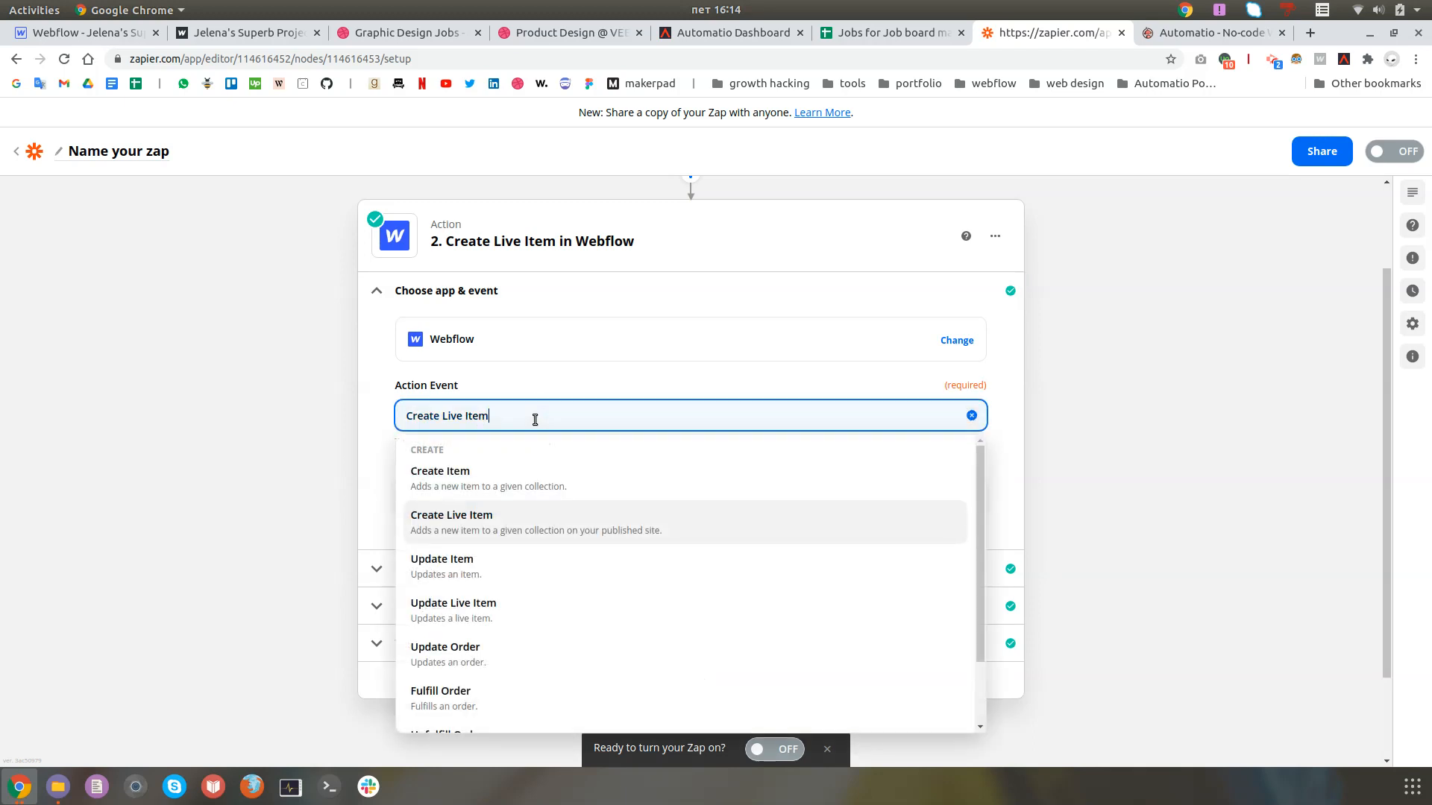
click(535, 418)
click(595, 499)
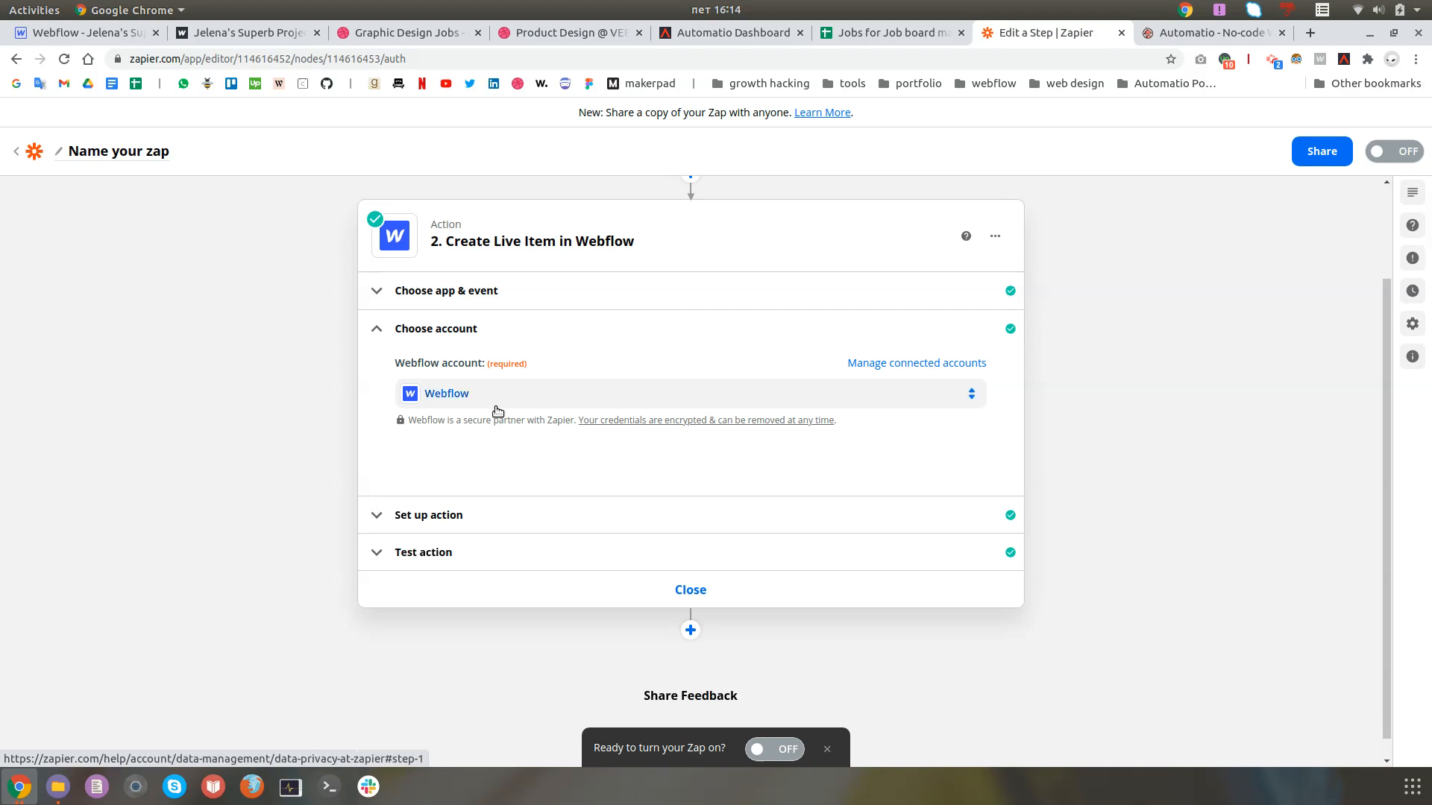
Step: Review the action setup's site, collection and field mappings, comparing them with the Jobs collection's custom fields in Webflow
click(531, 517)
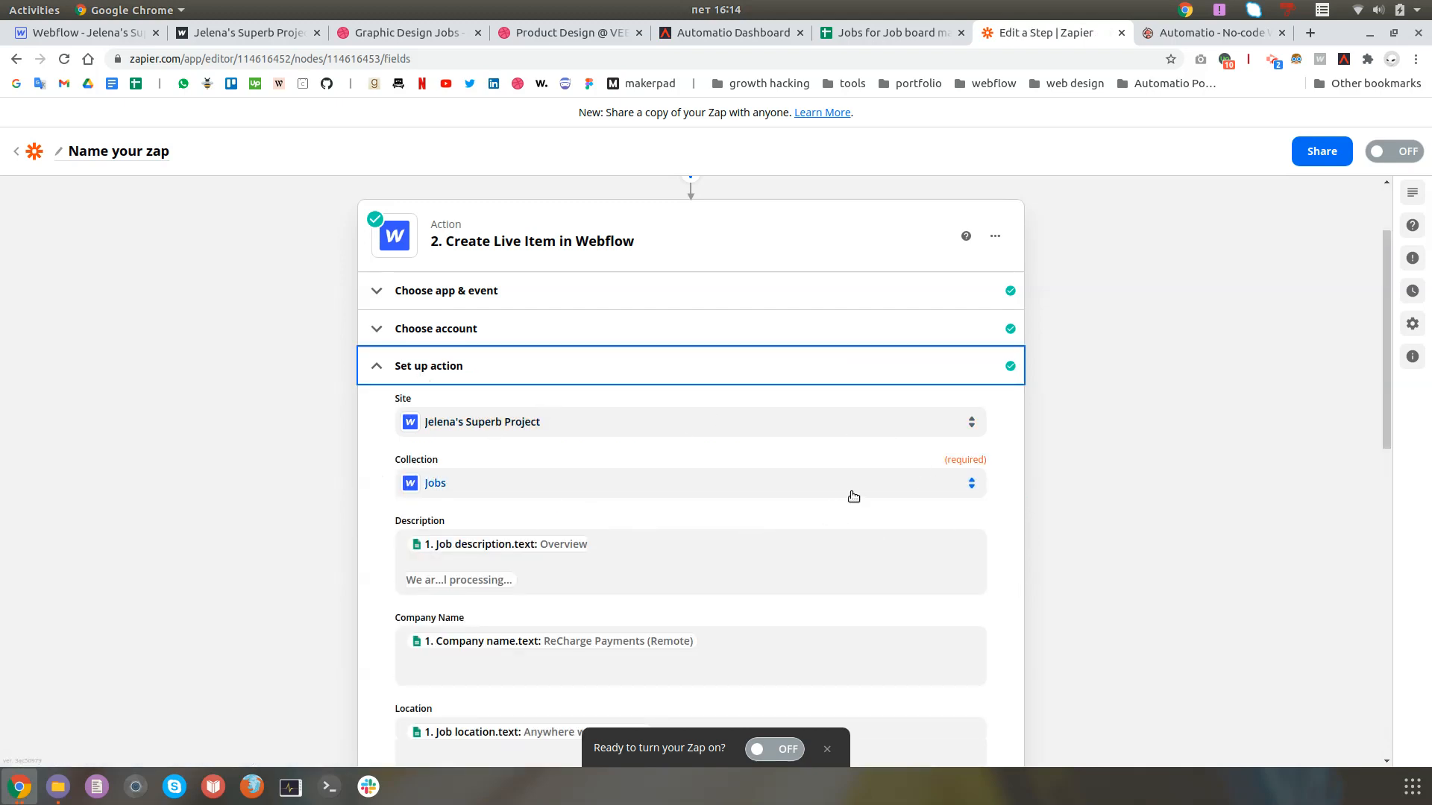
scroll(853, 496, down, 2)
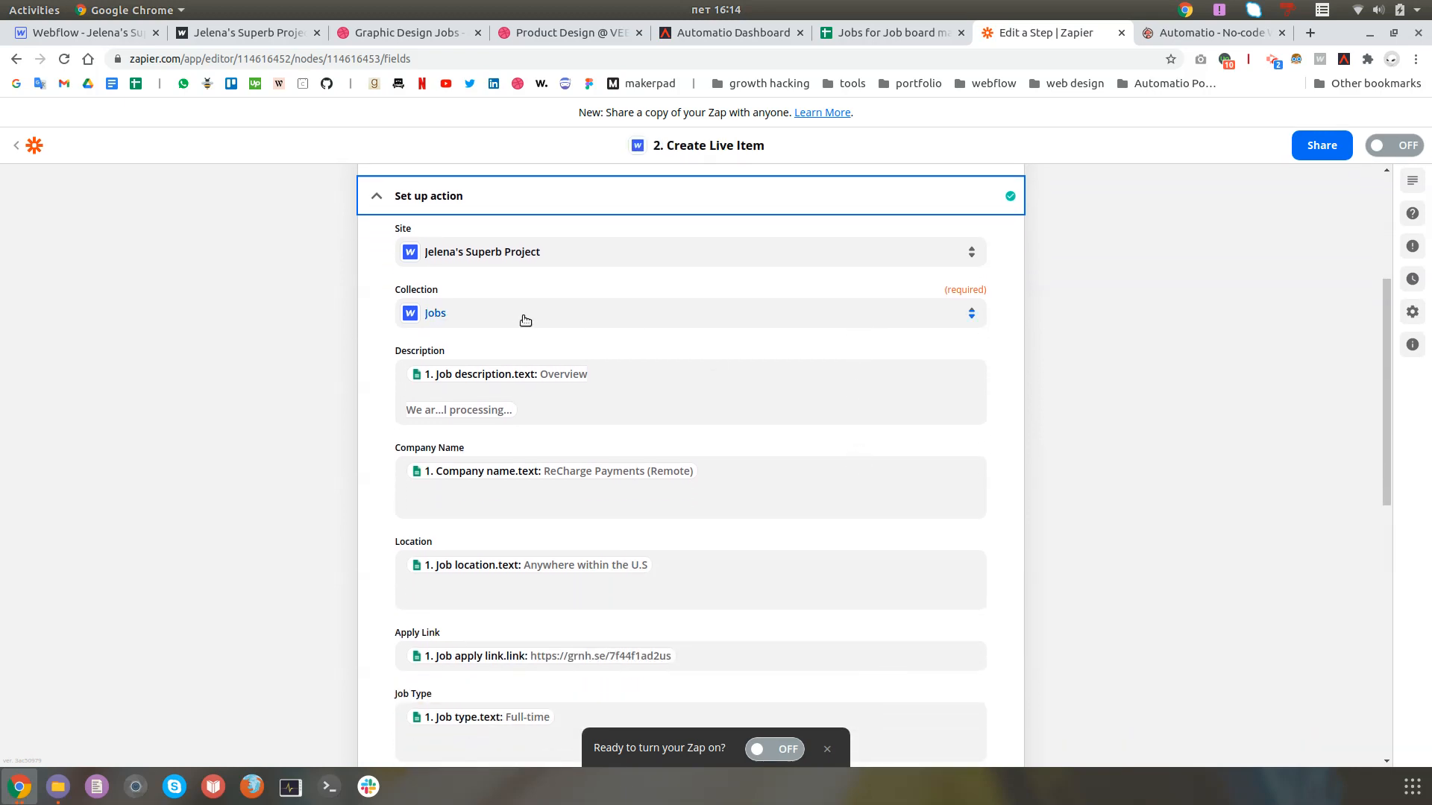
click(108, 32)
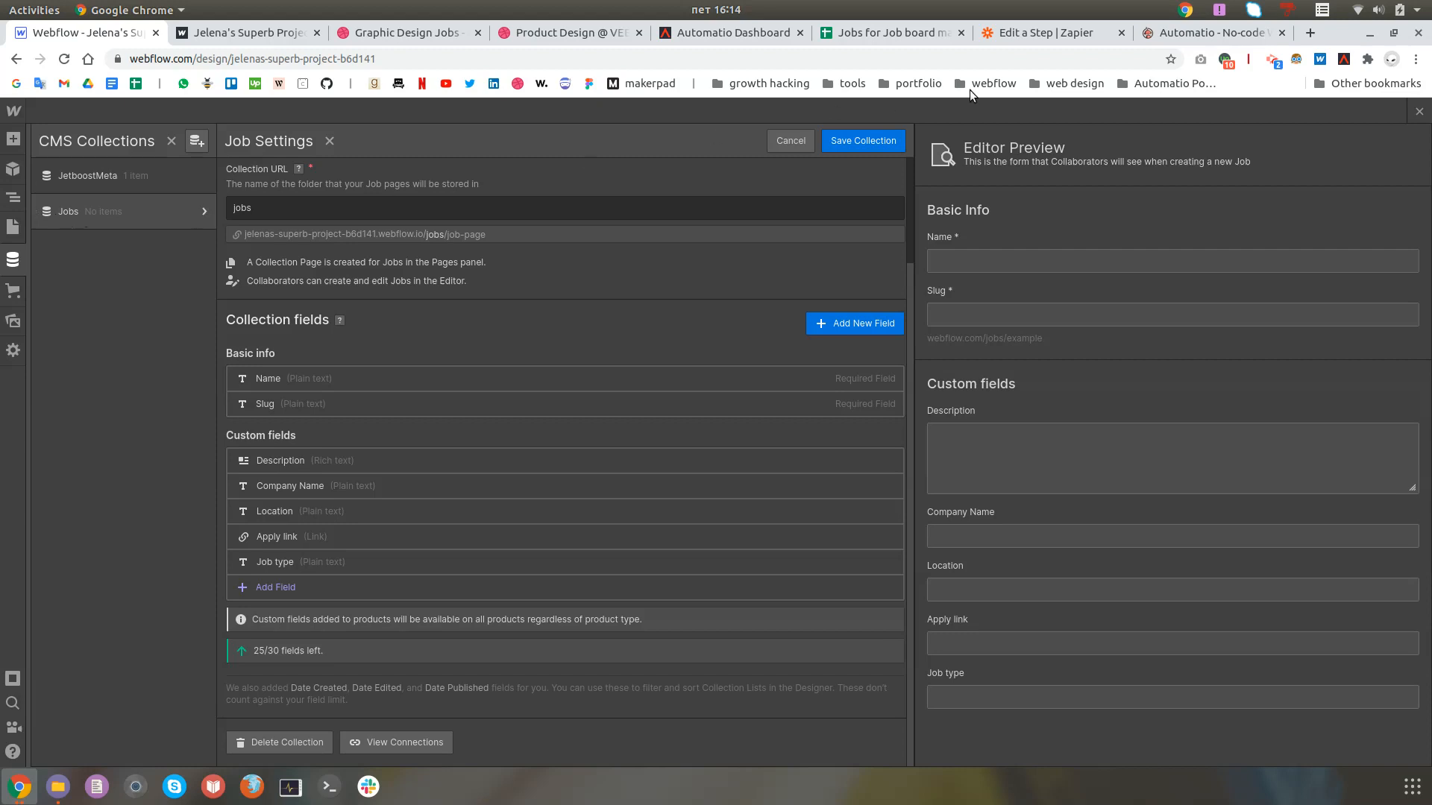
click(1054, 38)
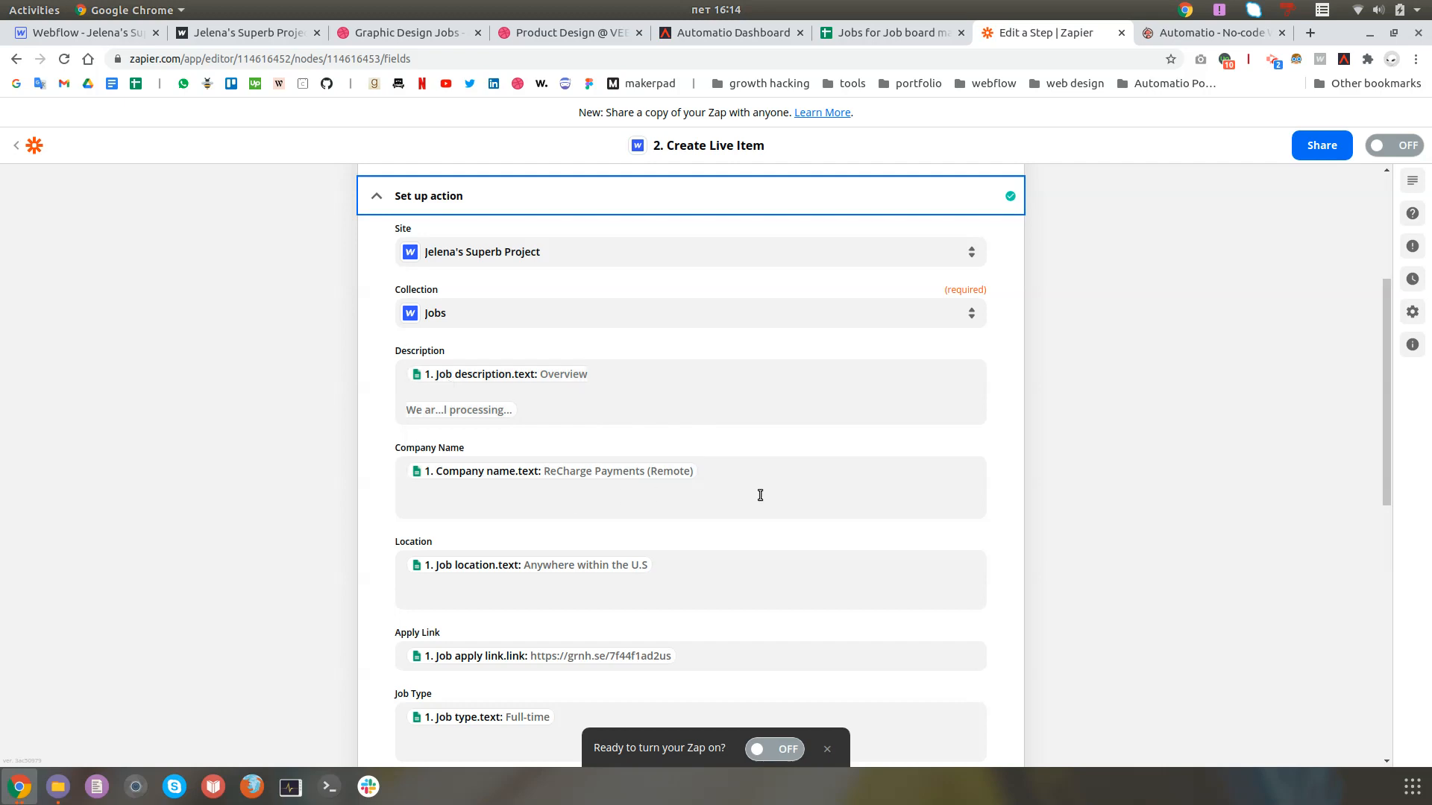
scroll(760, 495, down, 3)
scroll(716, 365, down, 3)
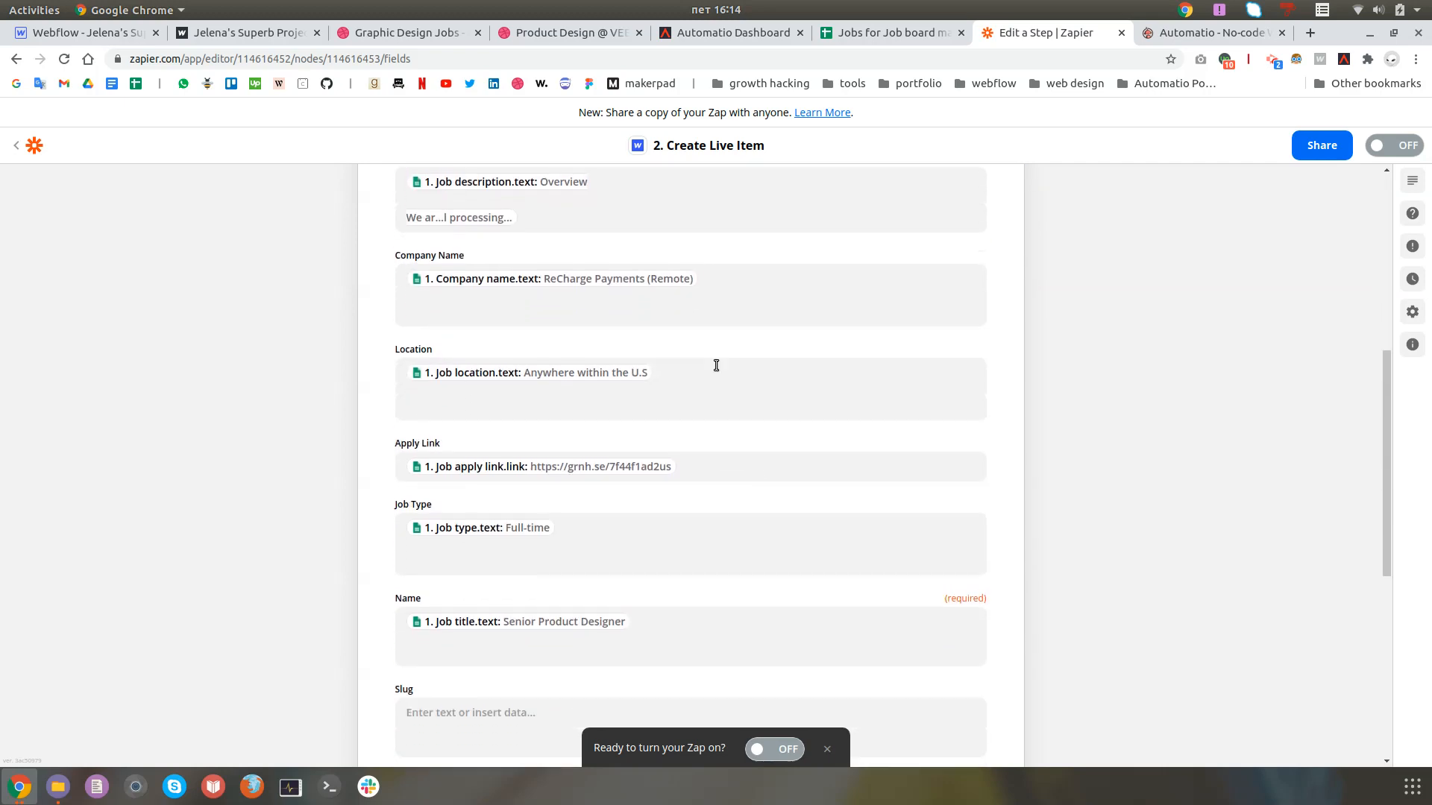
Step: Examine all the spreadsheet data available for mapping to the action's Name field, leaving the mapping as it is
click(710, 514)
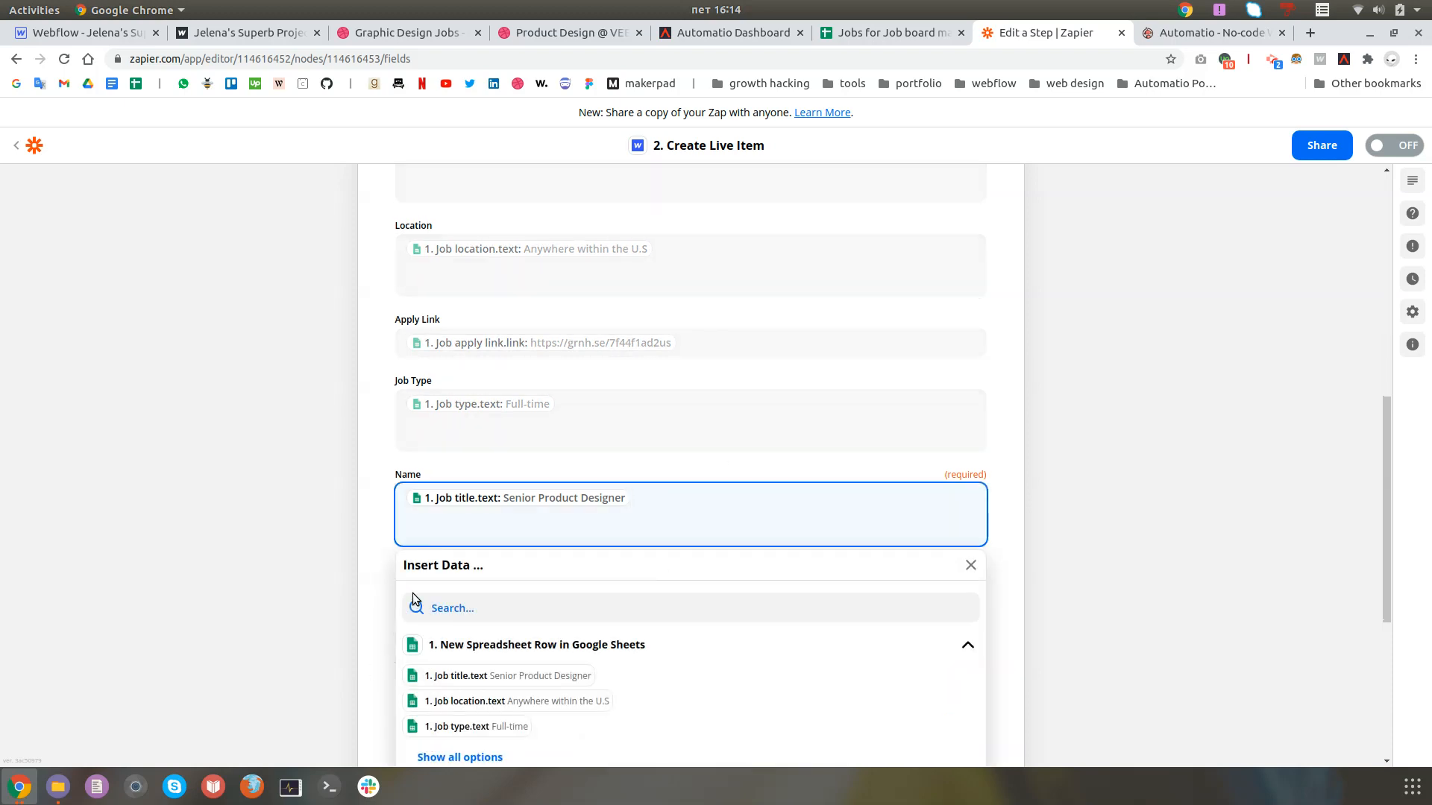
scroll(386, 565, down, 2)
click(451, 641)
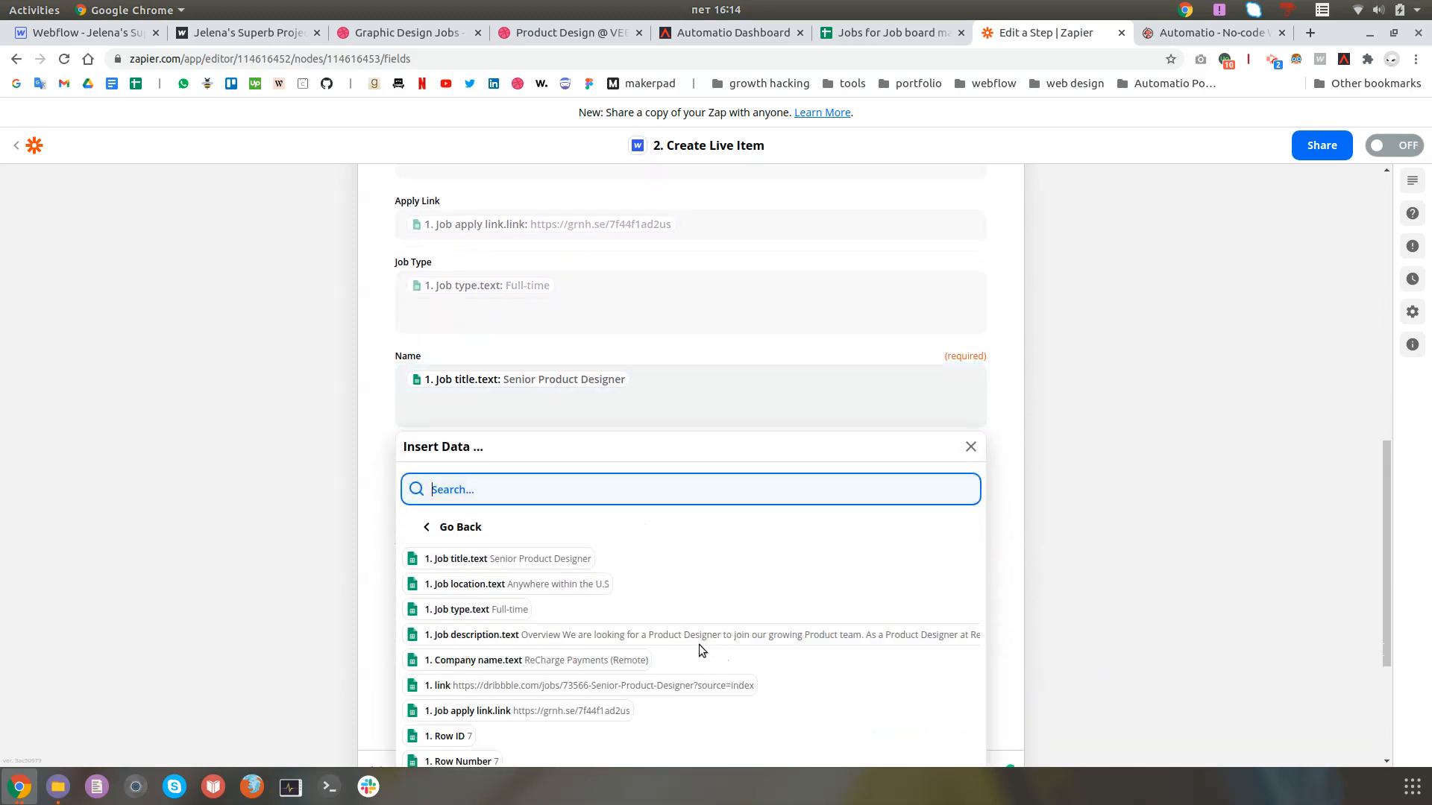
scroll(606, 575, down, 2)
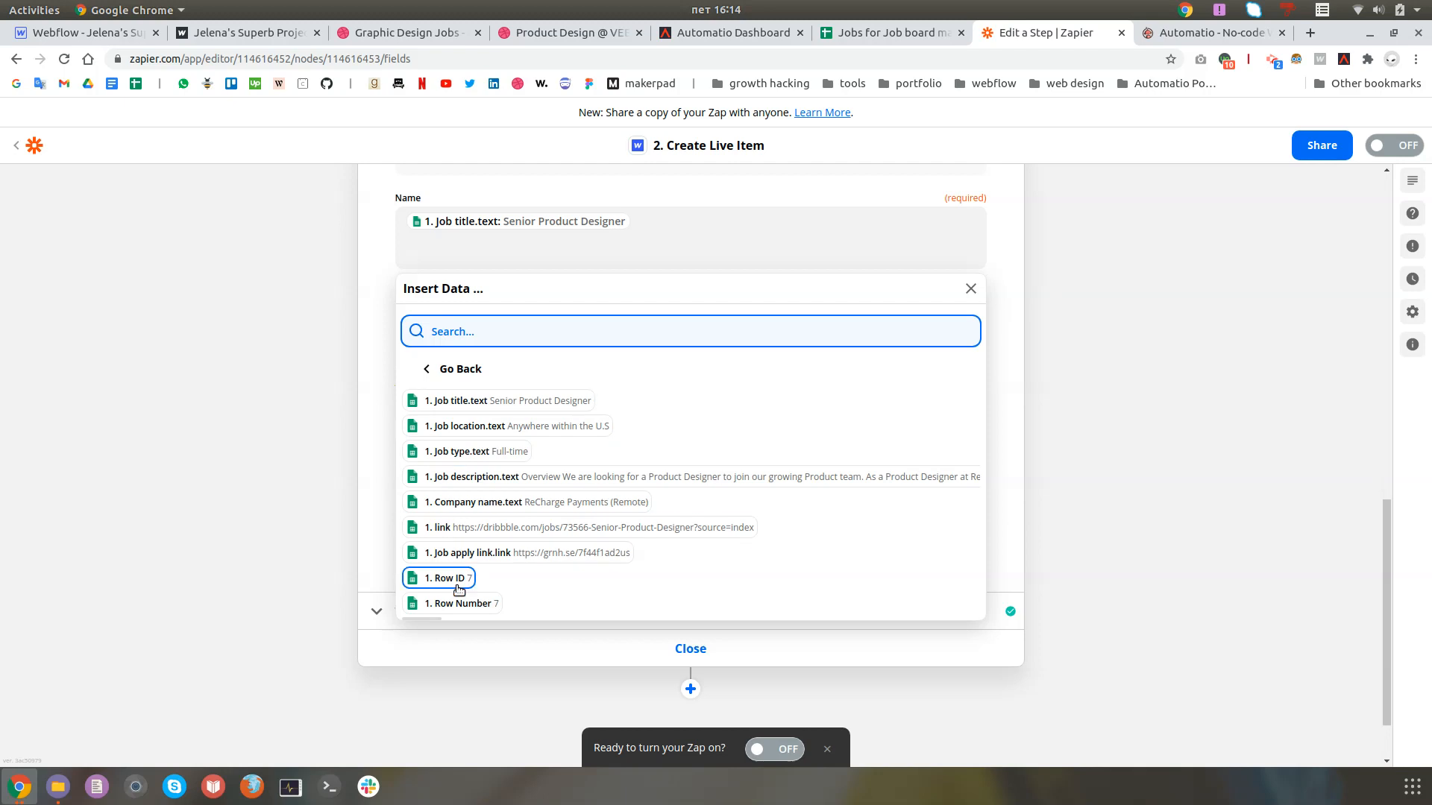
click(380, 376)
scroll(750, 429, up, 4)
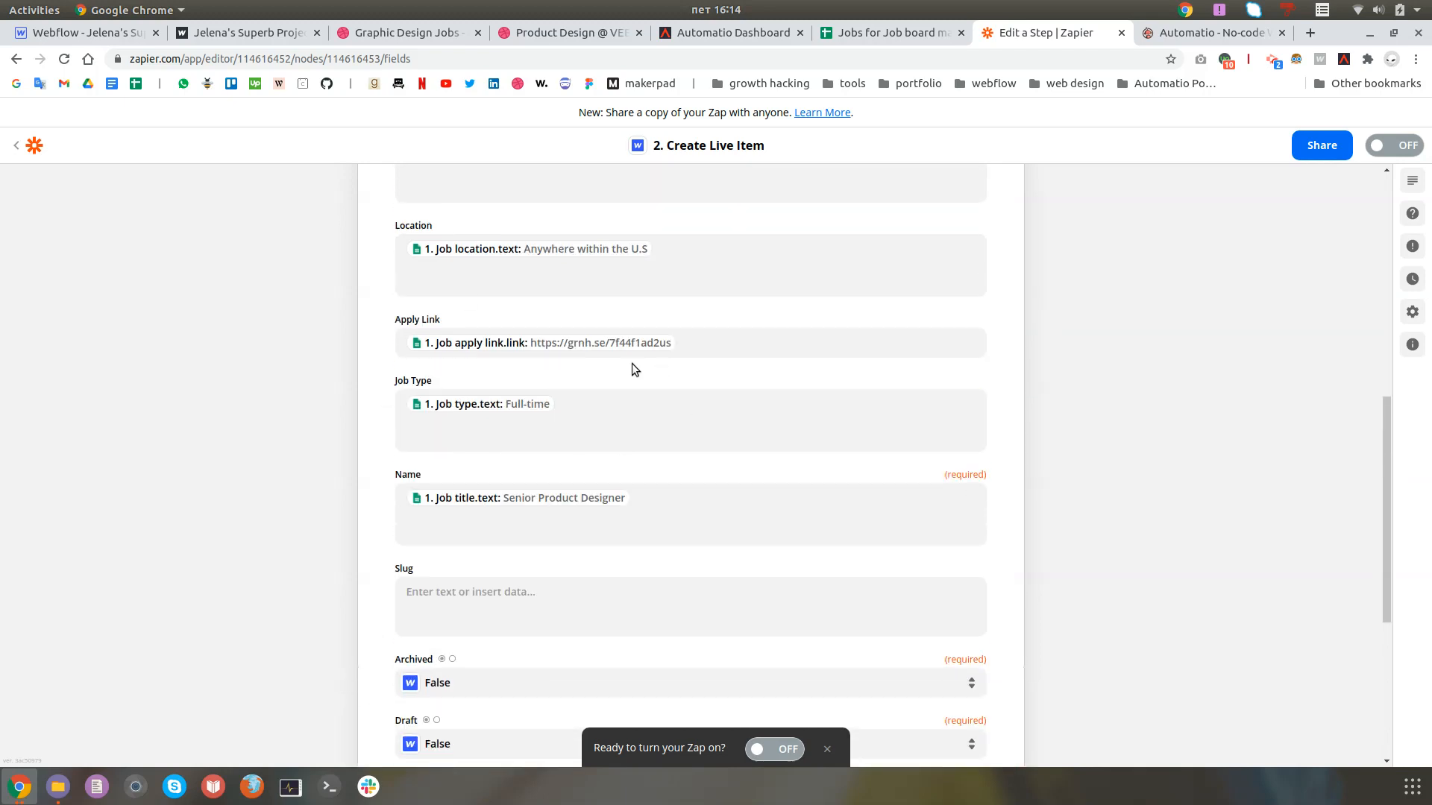
Step: Open the Webflow action's test section and turn on the Zap
scroll(633, 365, down, 5)
click(474, 549)
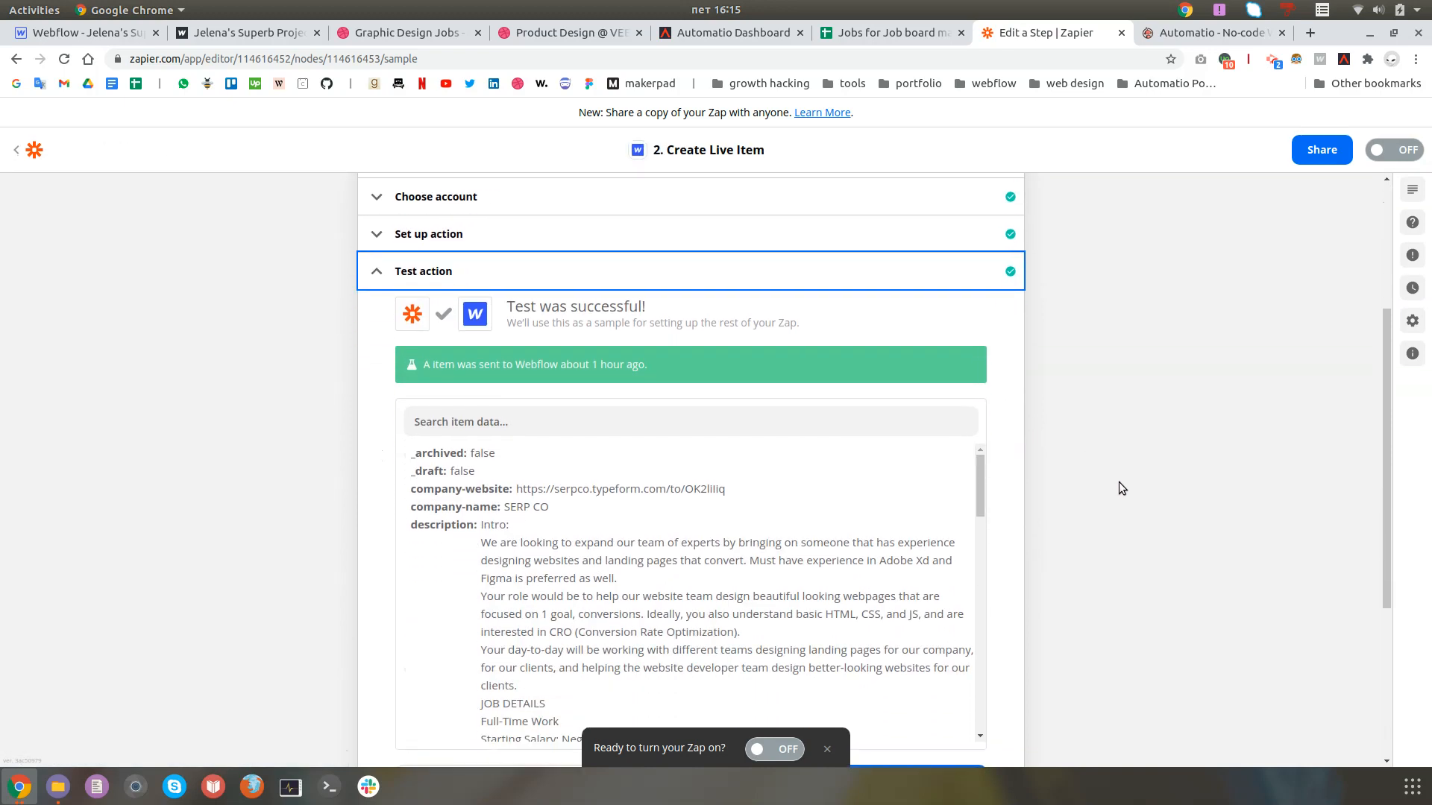
click(887, 670)
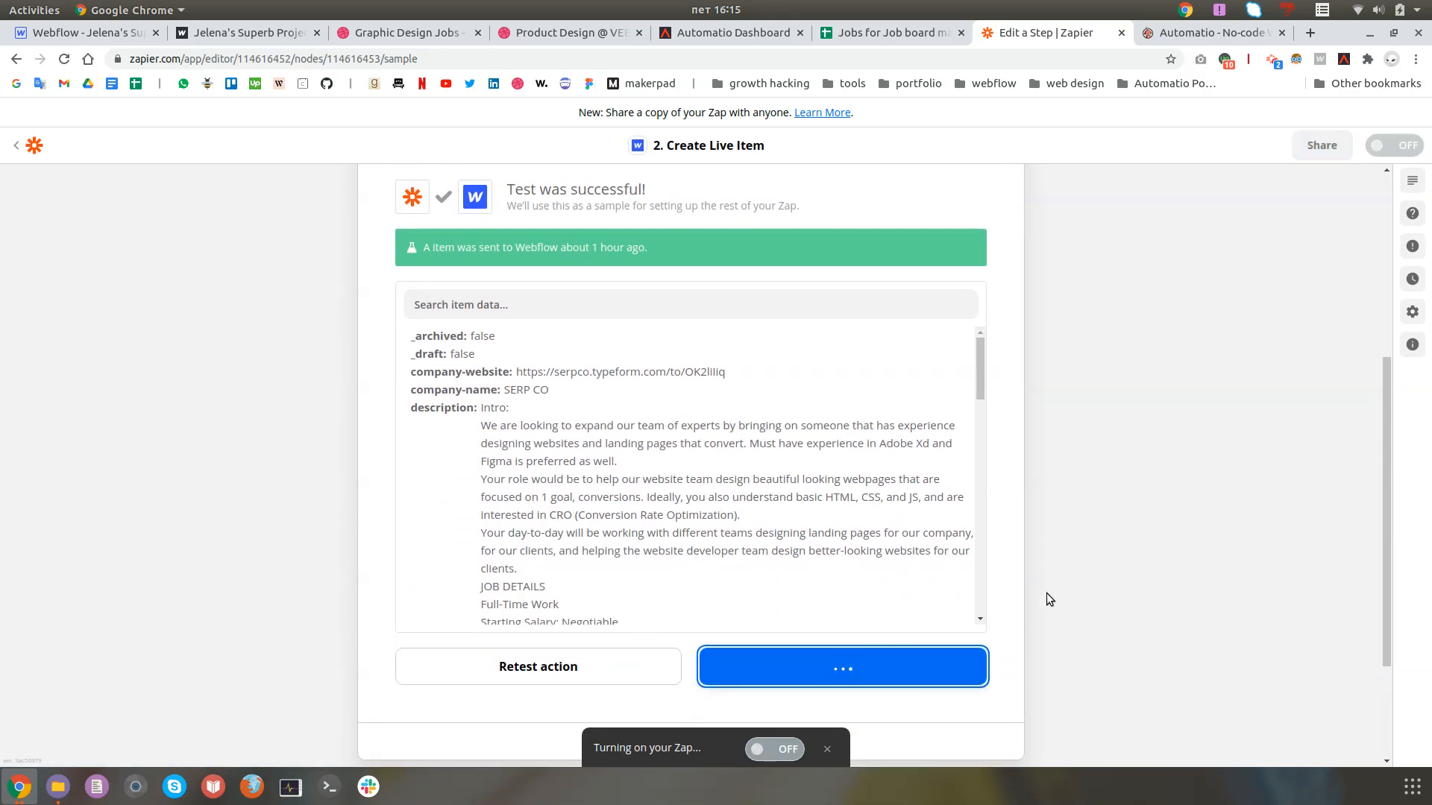
Step: Retest the Create Live Item action to send the sample job to Webflow, and reopen its test result
click(480, 361)
click(425, 530)
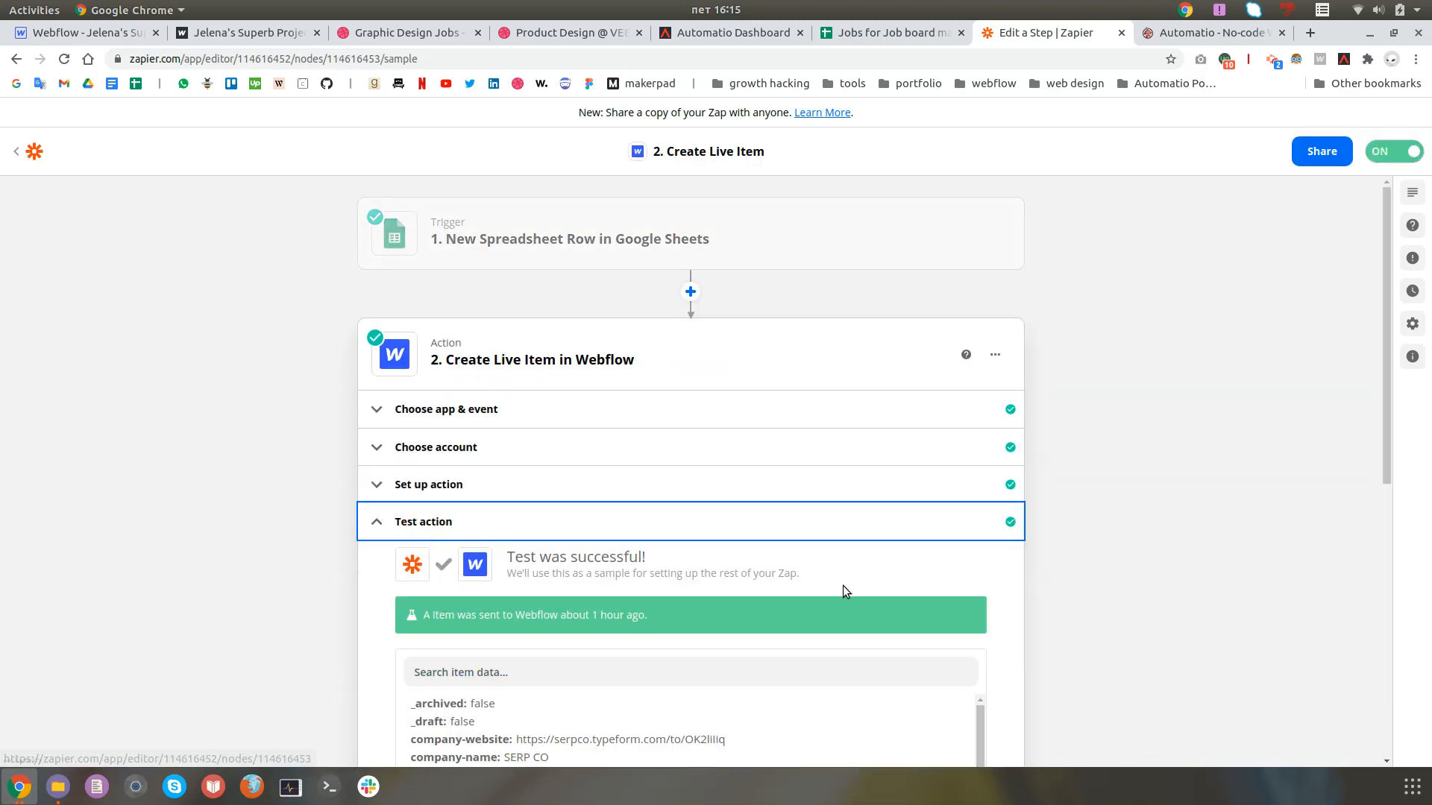
scroll(591, 610, down, 5)
scroll(387, 589, down, 3)
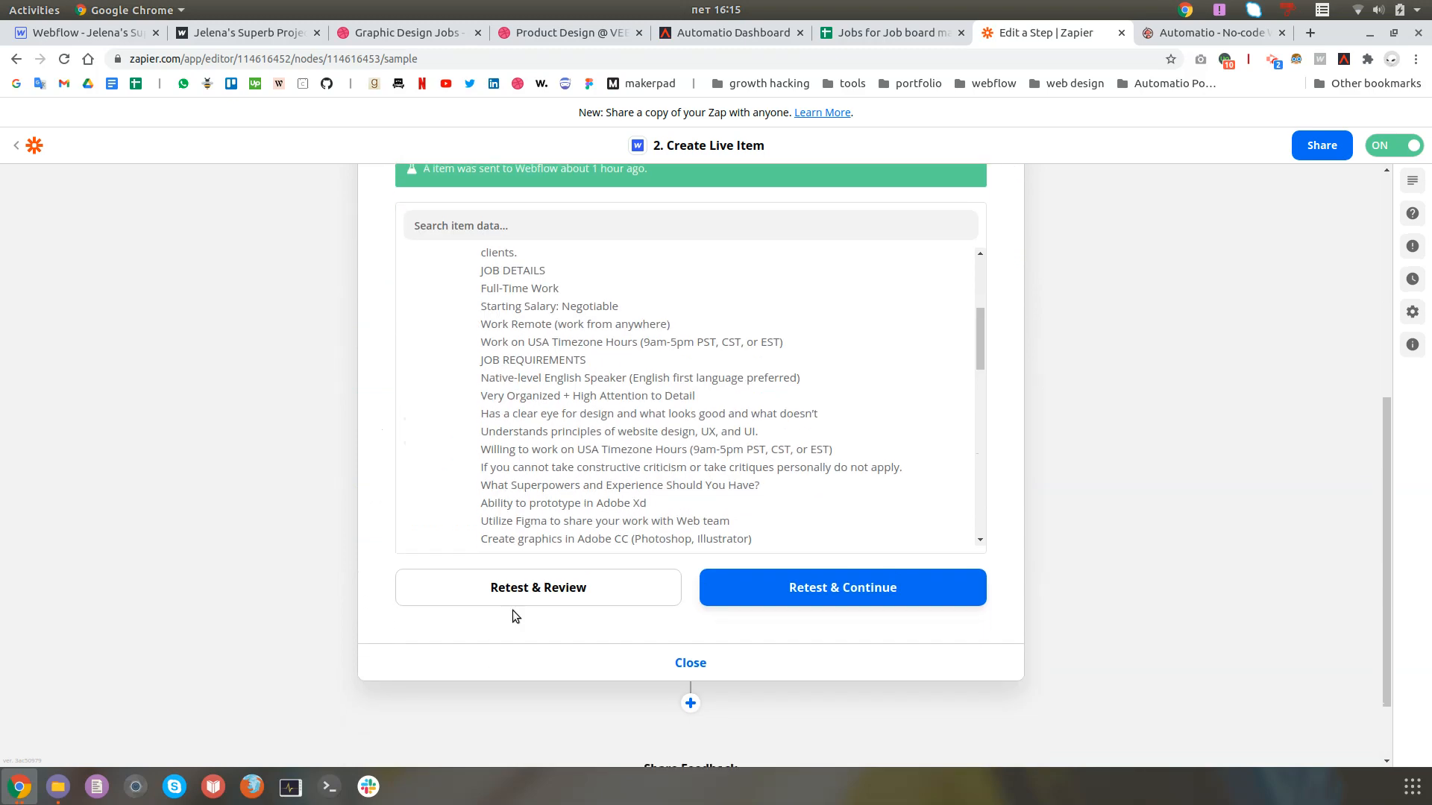
click(806, 593)
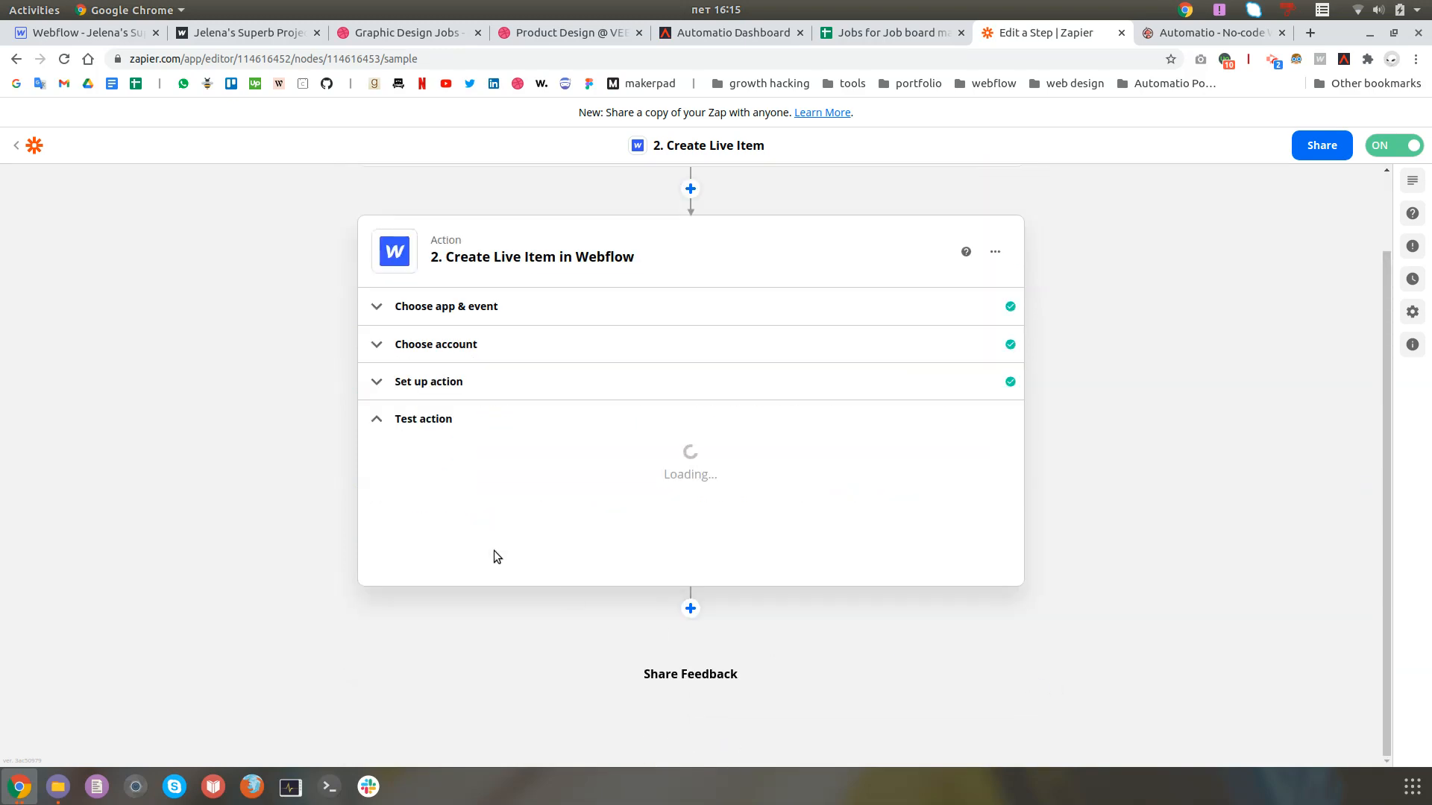
click(469, 515)
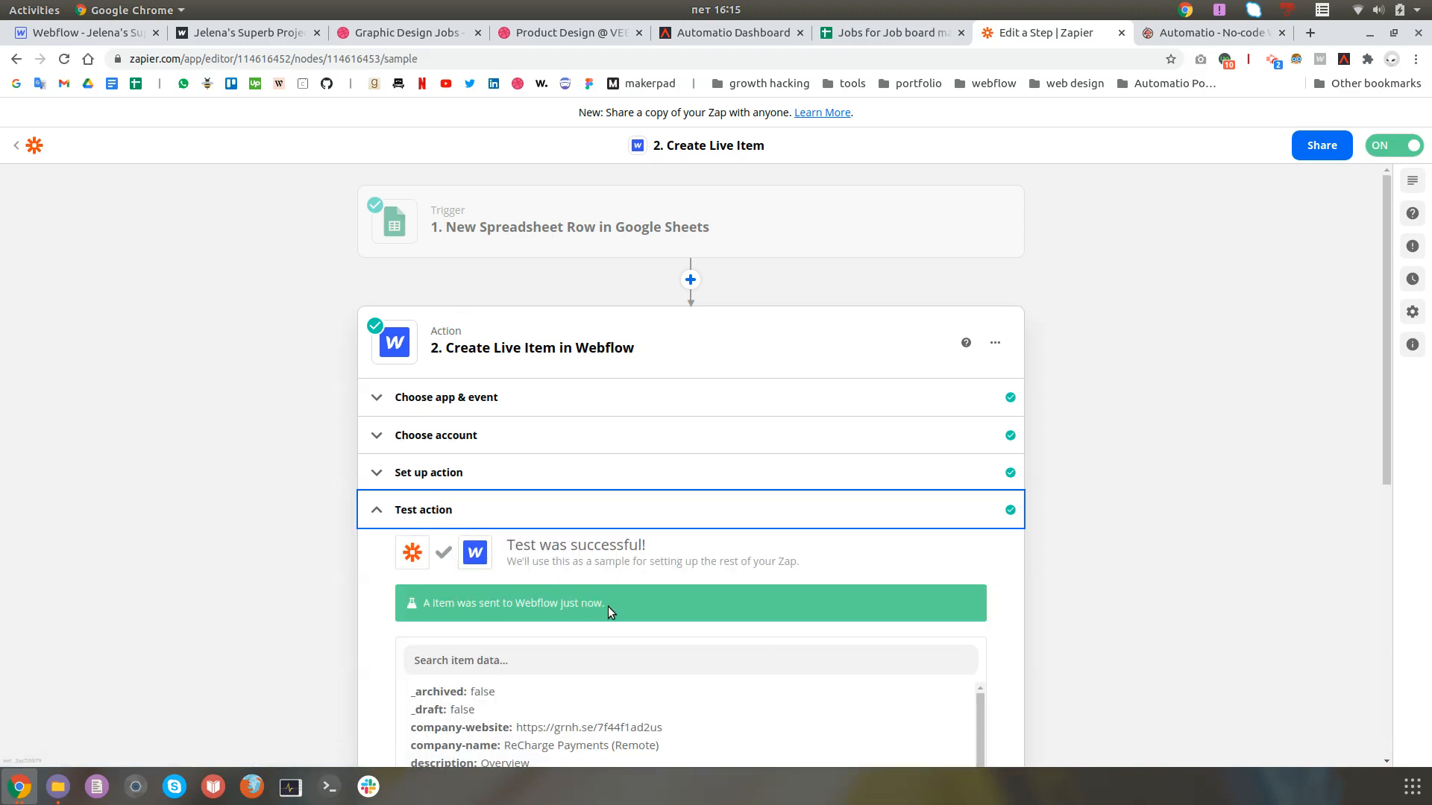
Step: Switch to the published job board, reload it and open the Senior Product Designer listing
click(246, 33)
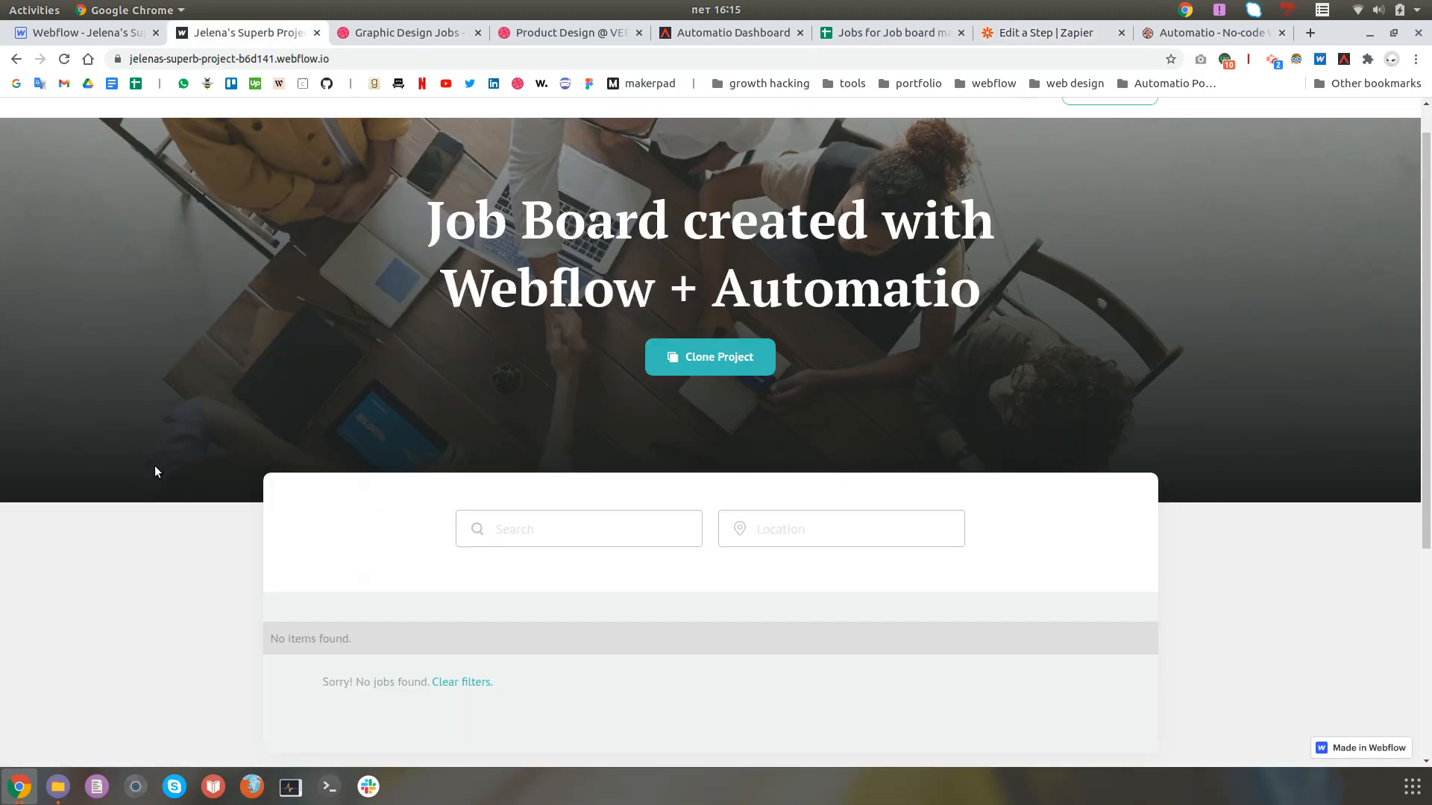
key(F5)
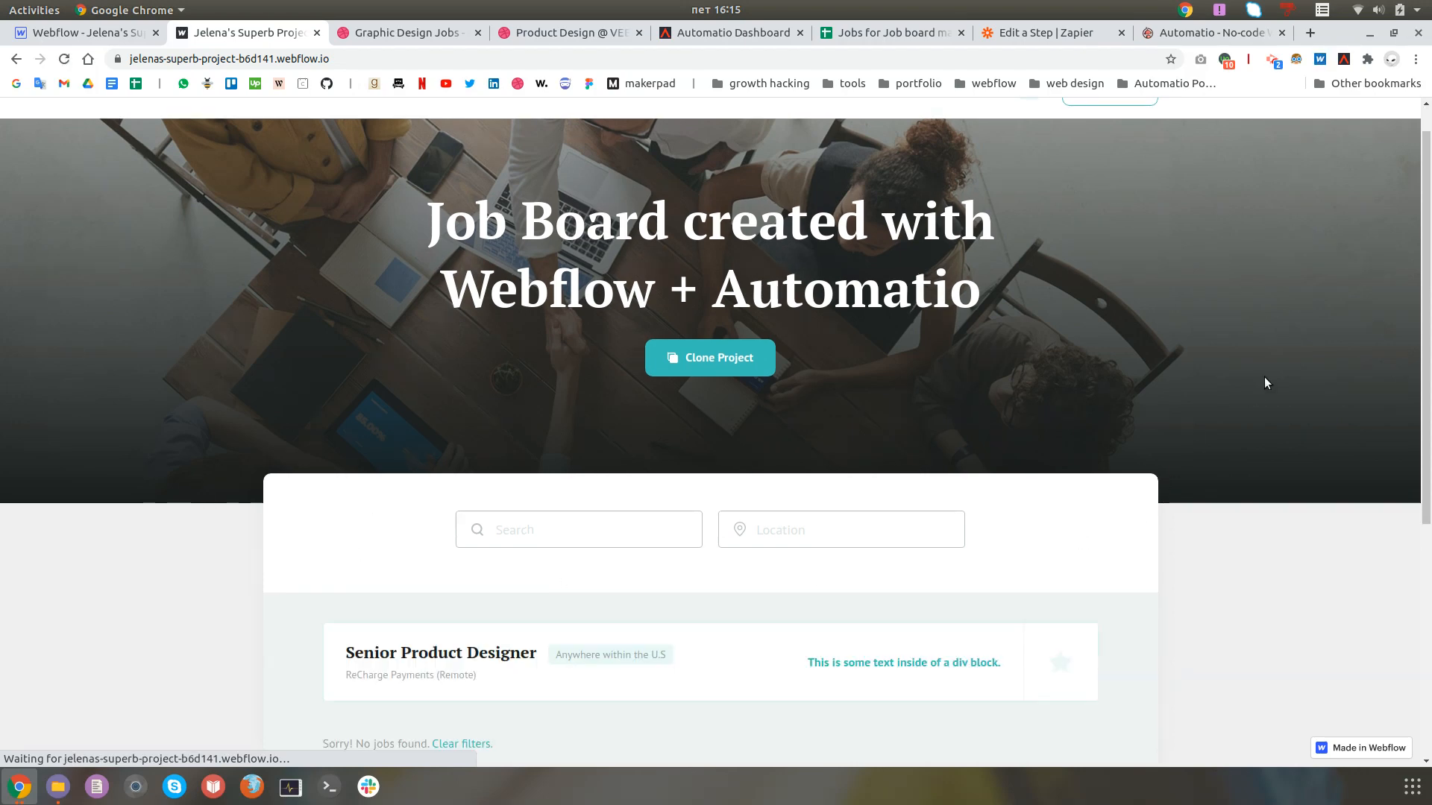
scroll(1264, 380, down, 3)
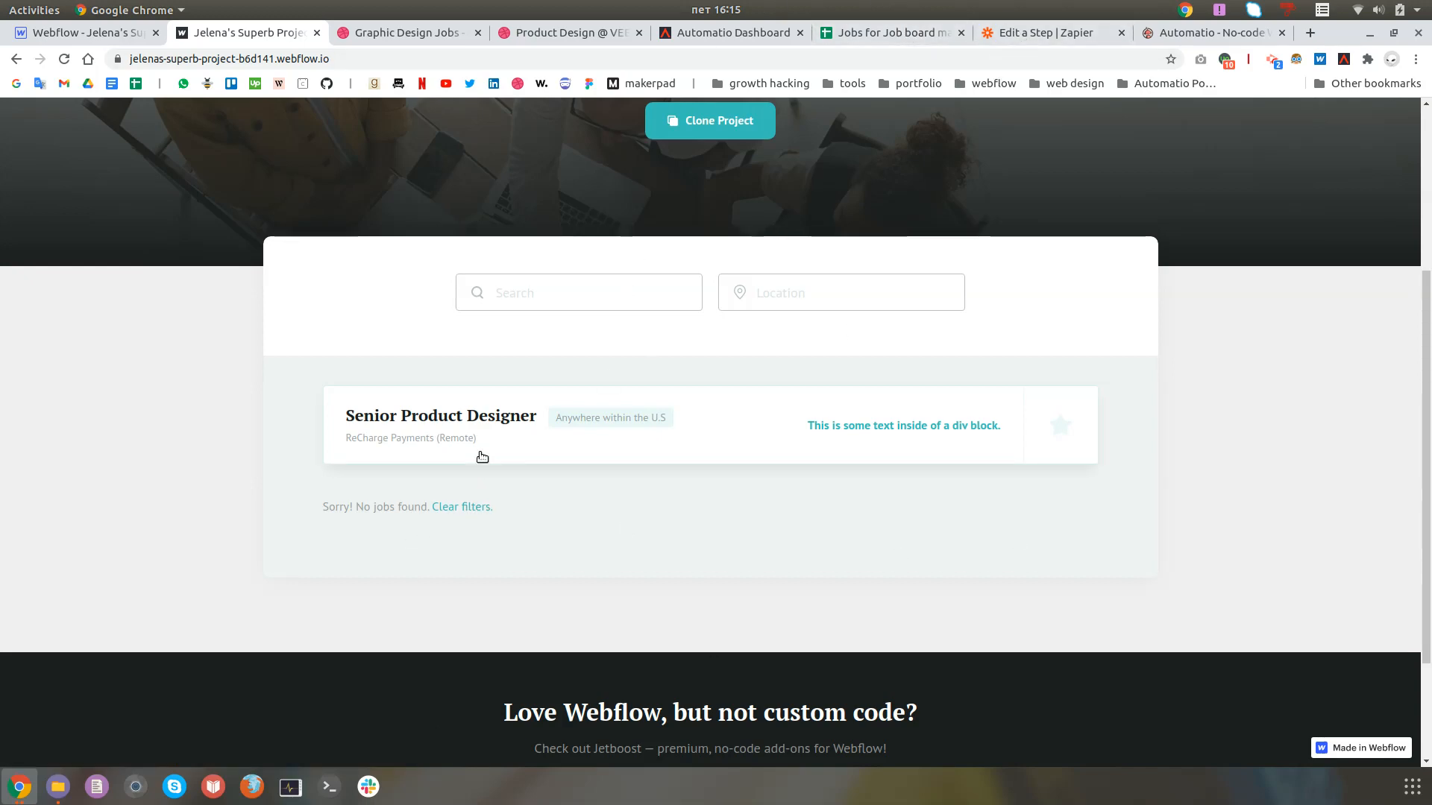
click(462, 436)
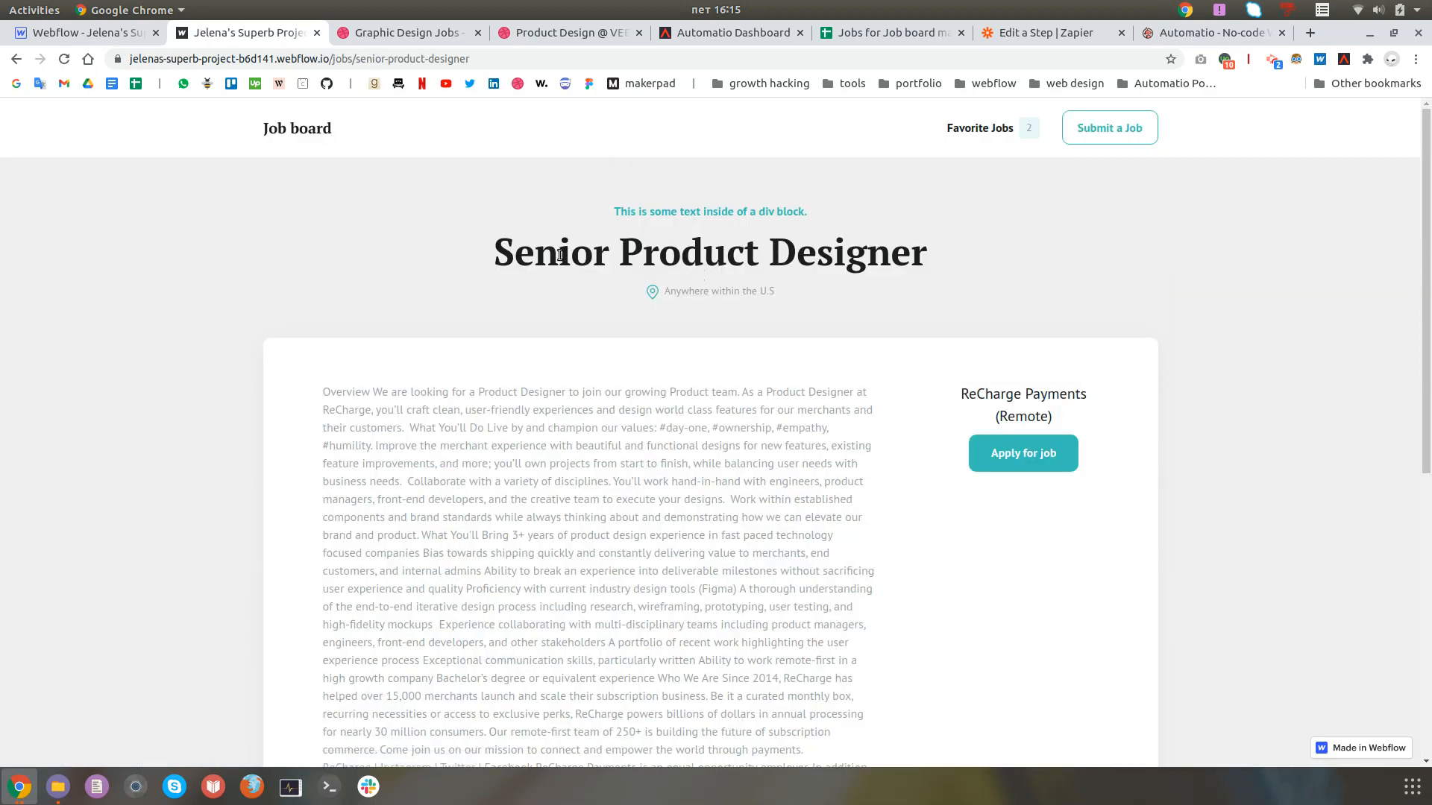
Step: Check the job title, location, description and company name on the published job page
drag(560, 255, 956, 257)
drag(691, 285, 794, 293)
drag(377, 429, 531, 589)
drag(993, 394, 1089, 396)
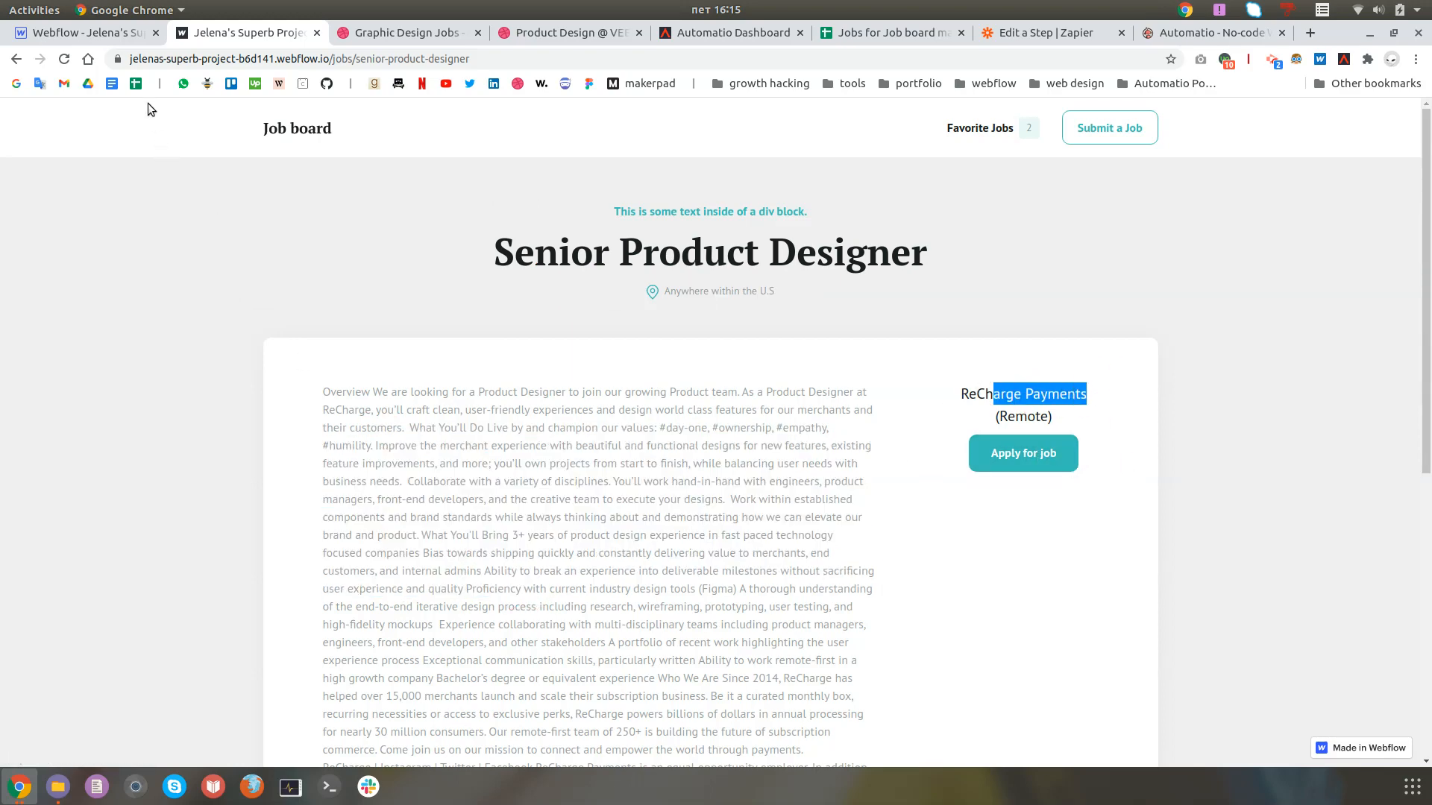
Step: Switch to the Webflow Designer, reload the project and open the Jobs CMS collection
click(133, 34)
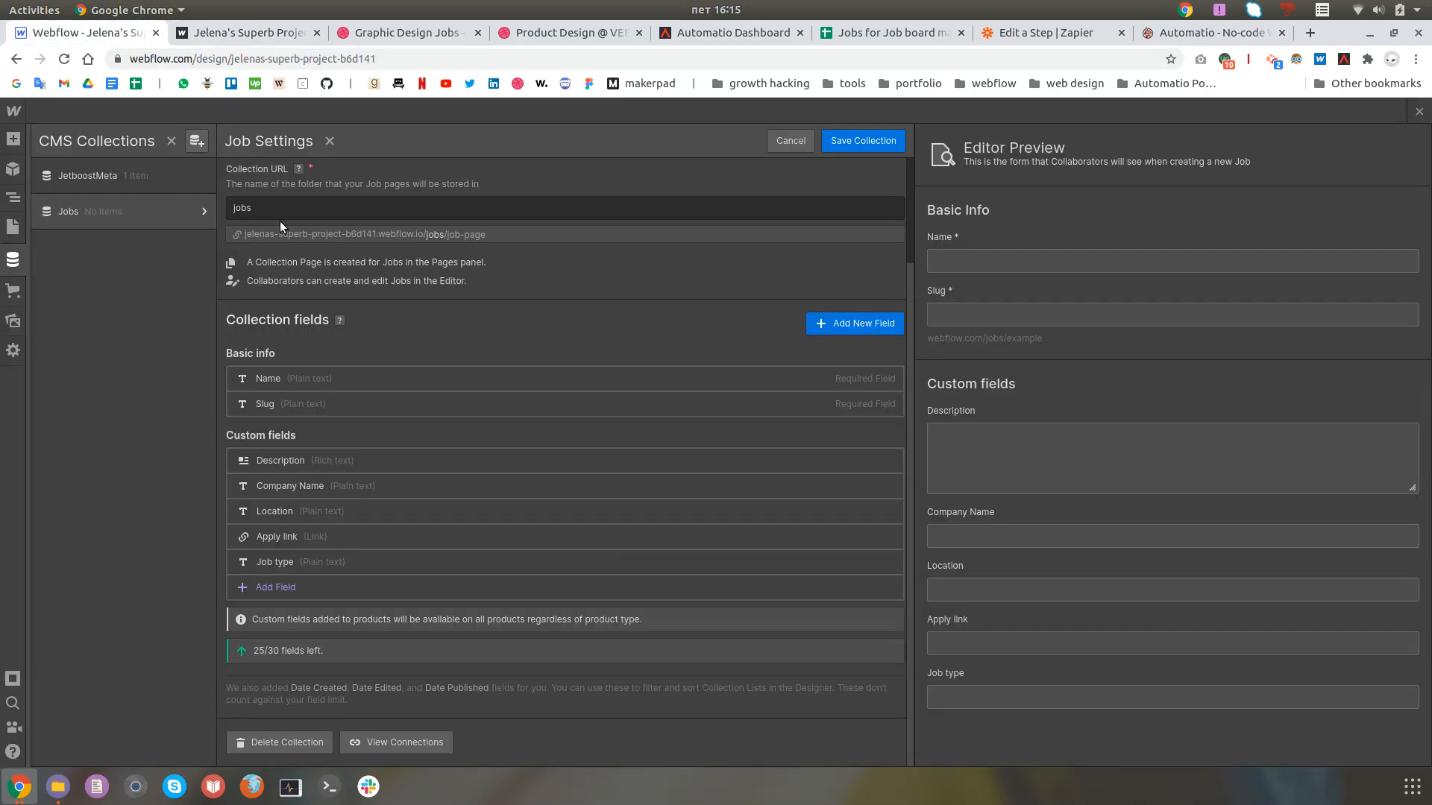
click(14, 266)
click(65, 61)
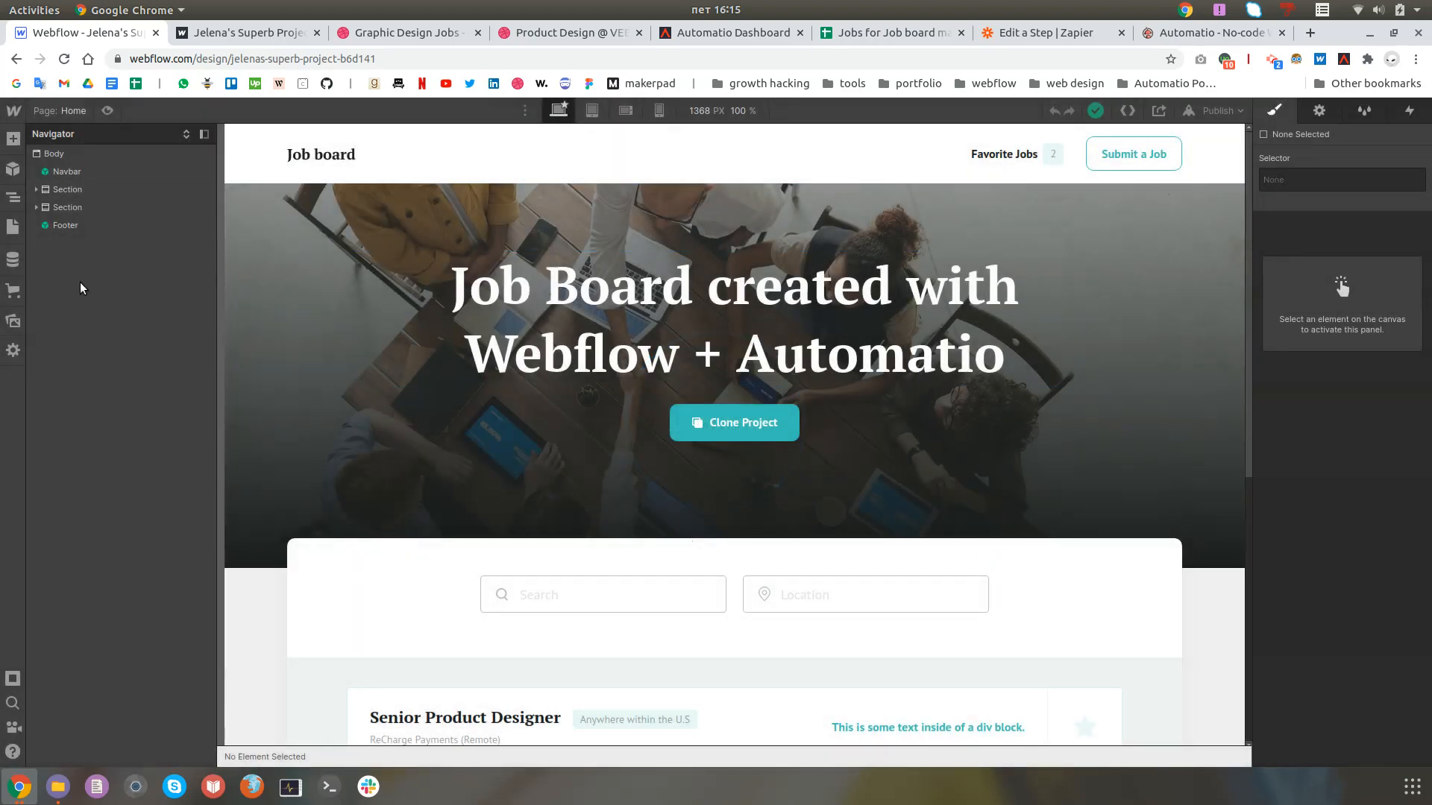
click(12, 266)
click(118, 222)
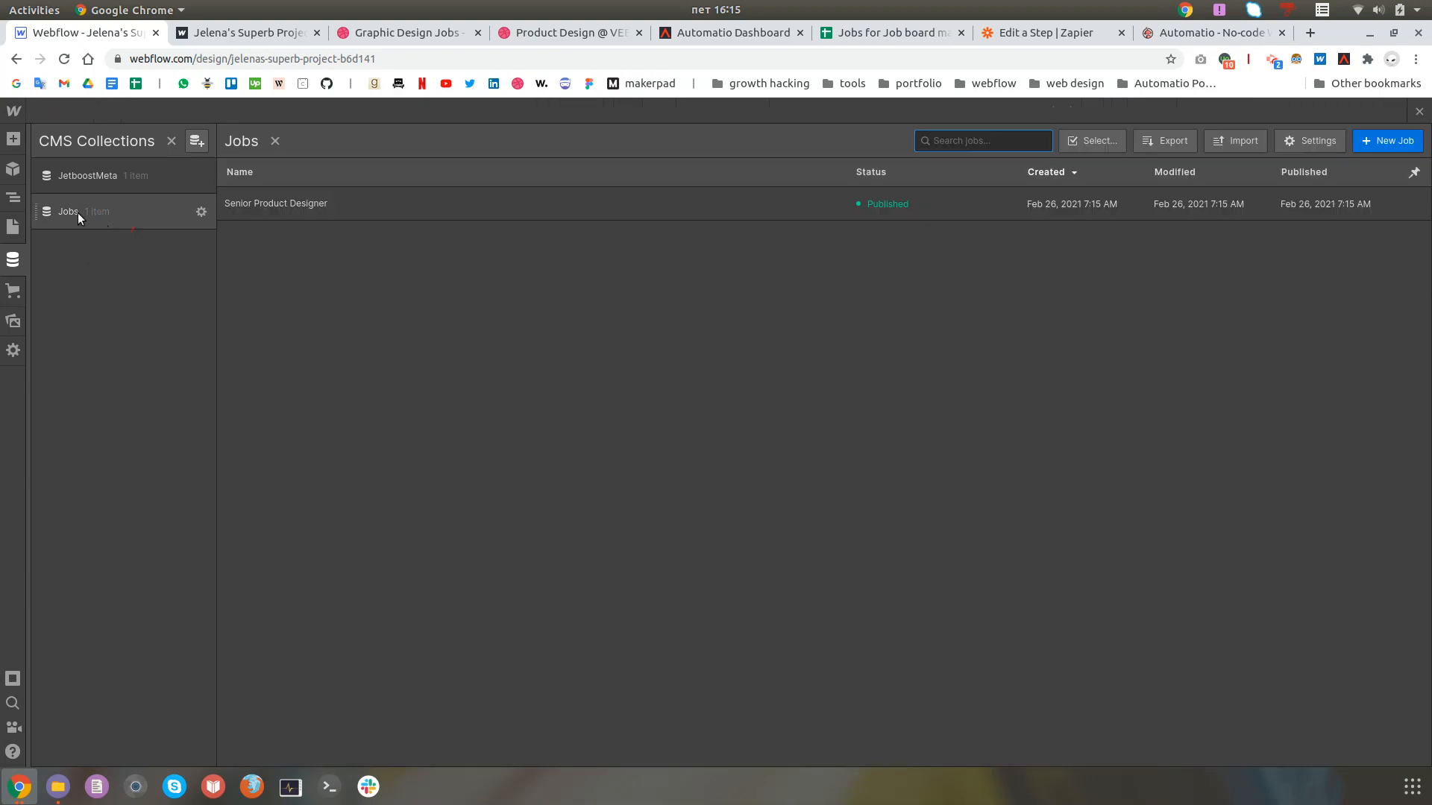
Step: Review the Senior Product Designer item's basic info and custom fields, and close the CMS collections
click(306, 208)
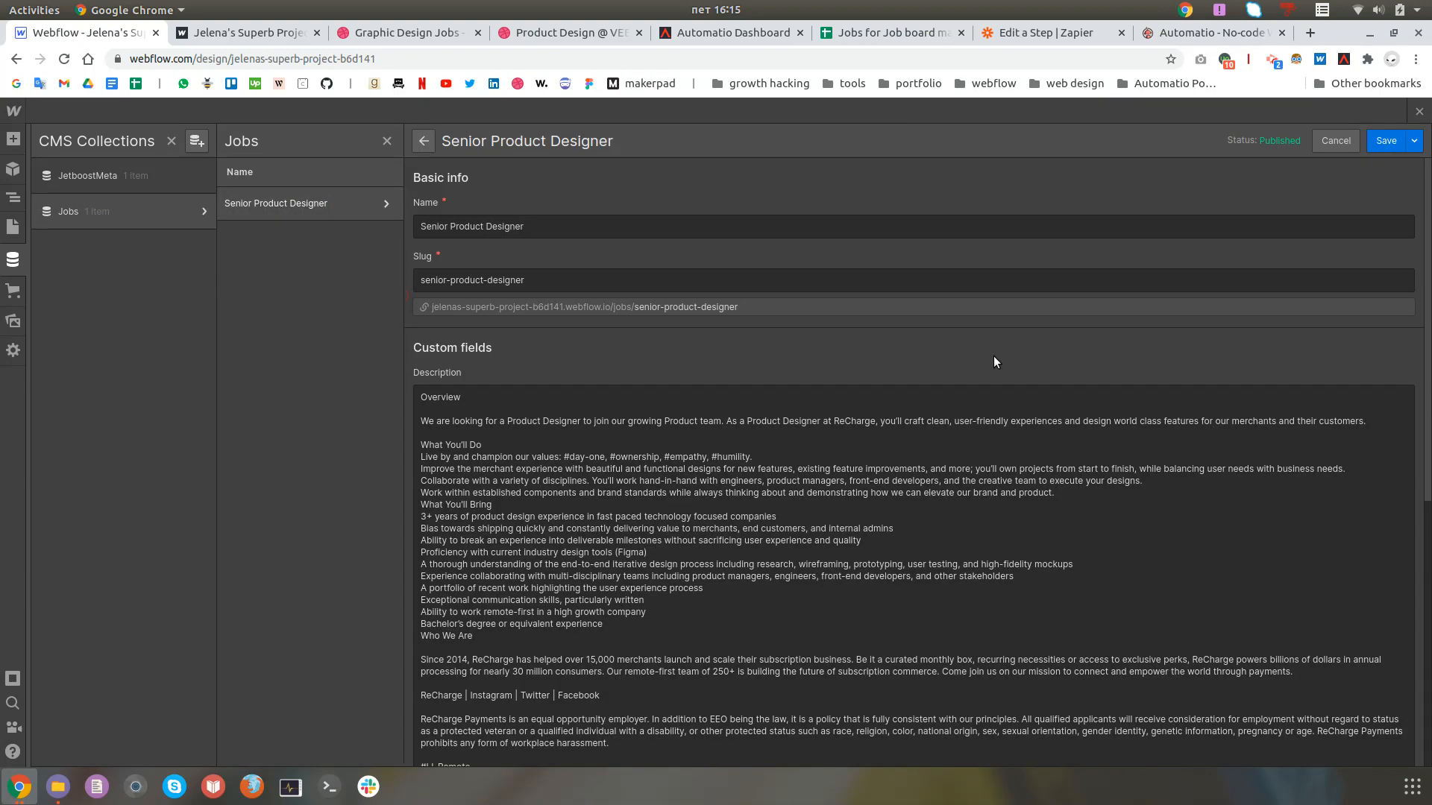
scroll(993, 361, down, 6)
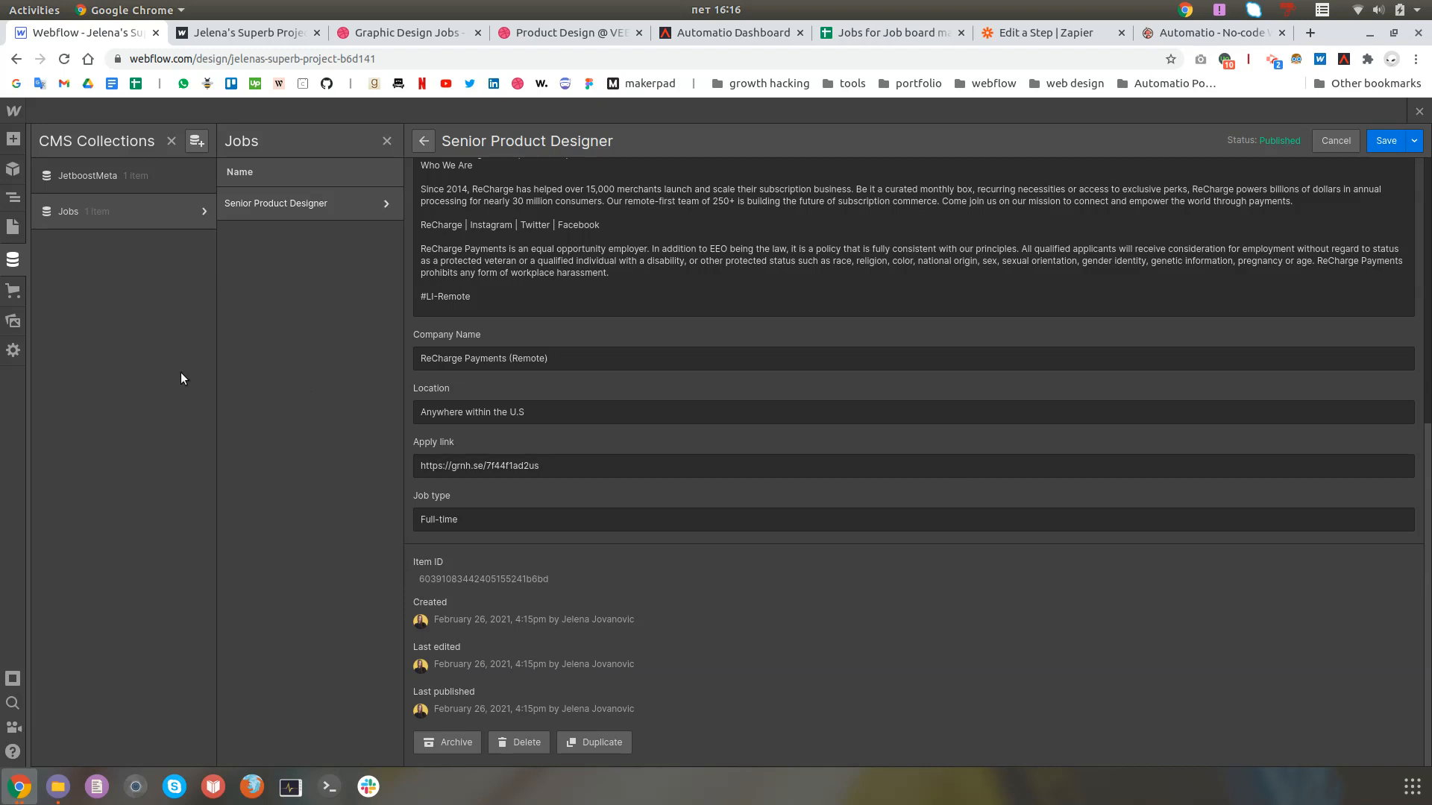
click(13, 260)
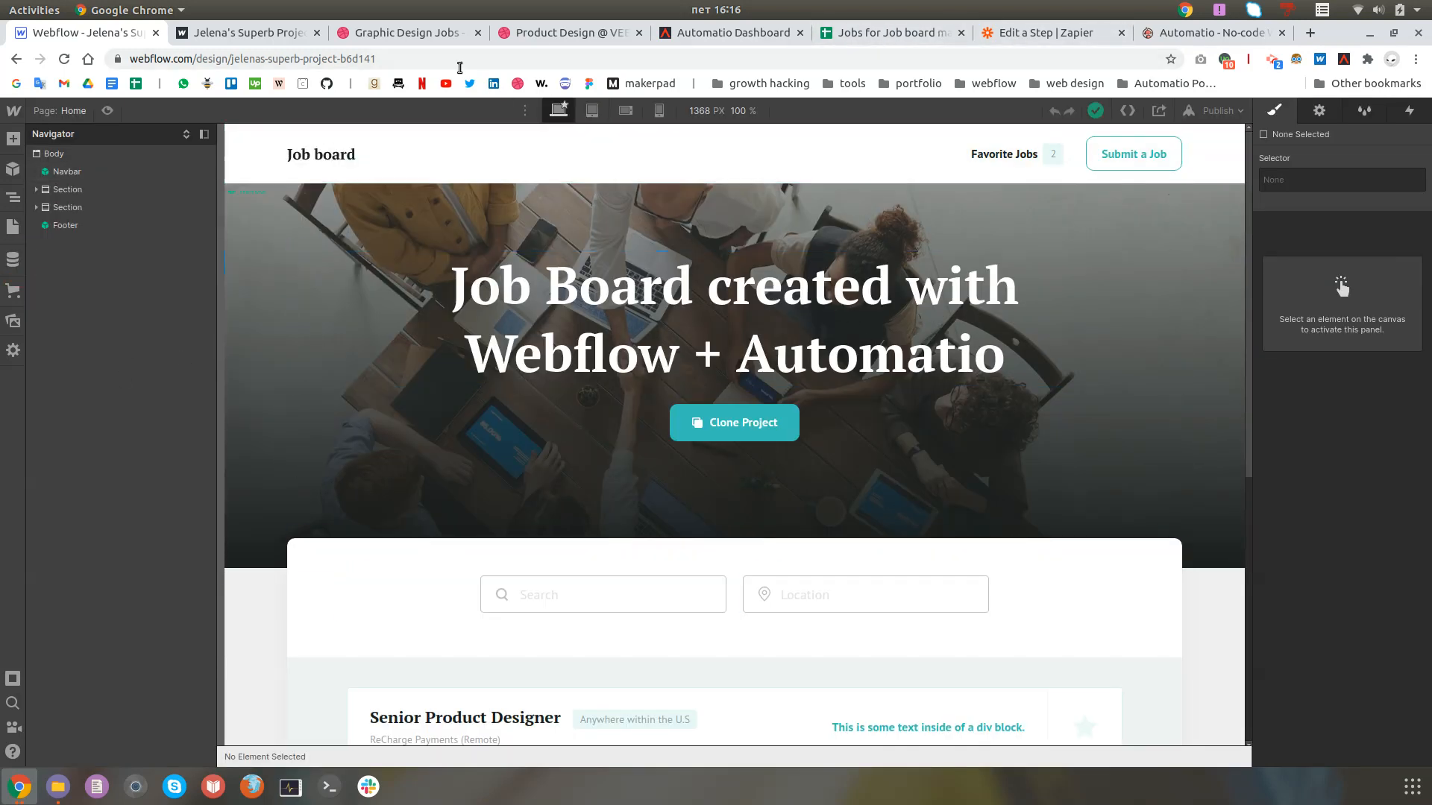
Step: Switch to the Graphic Design Jobs bot and add a schedule trigger to its start action with an interval of 12 hours
click(421, 38)
click(1308, 671)
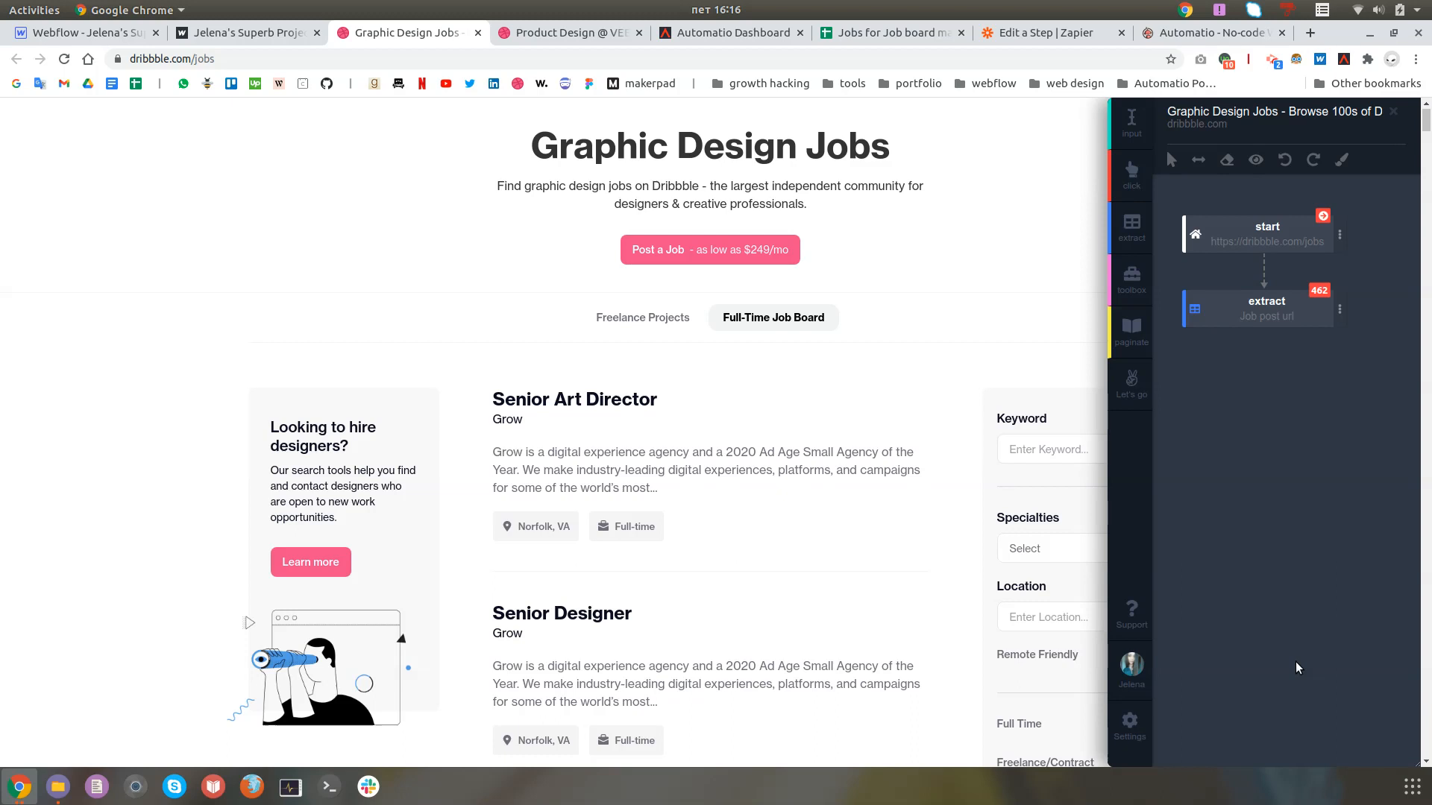
click(1340, 237)
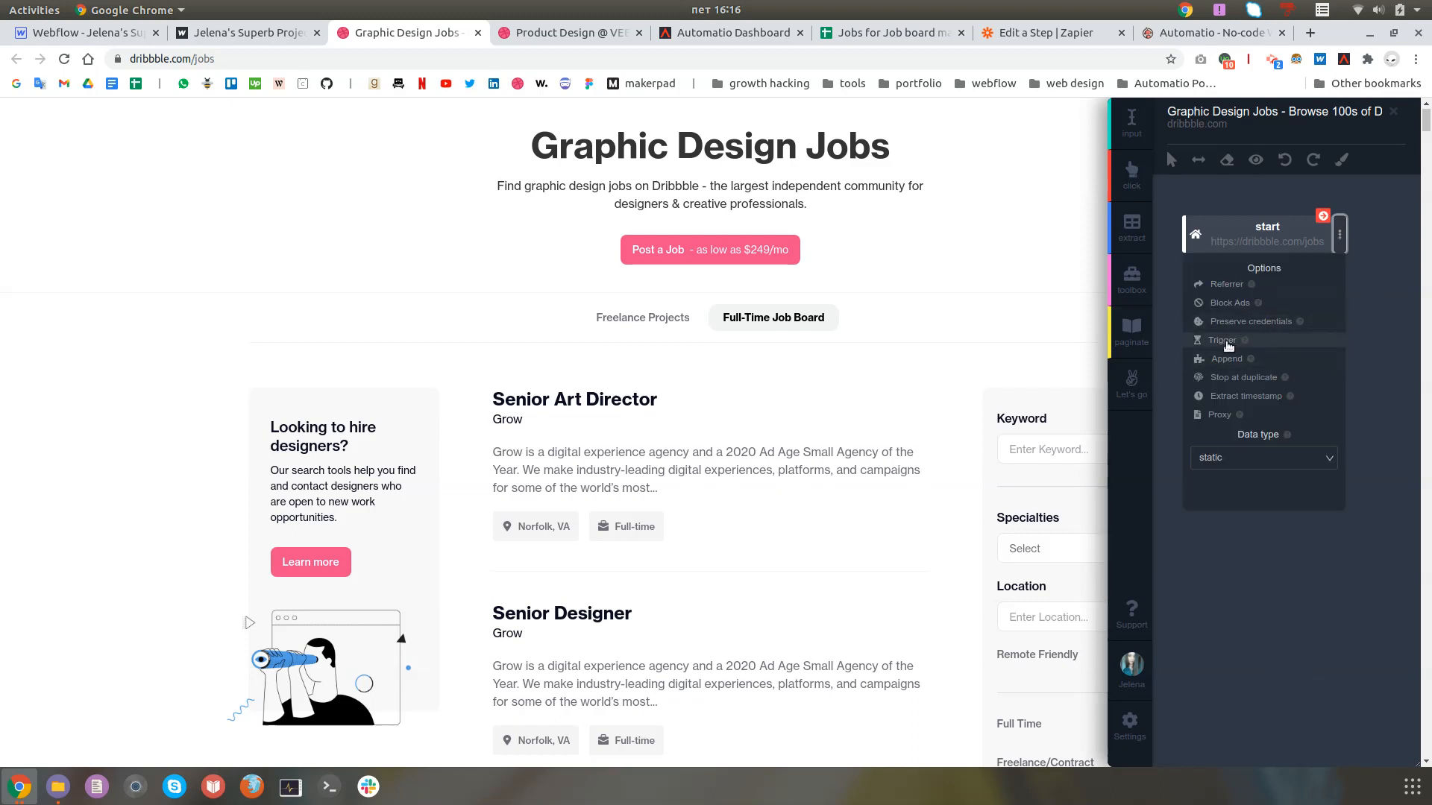
click(1296, 342)
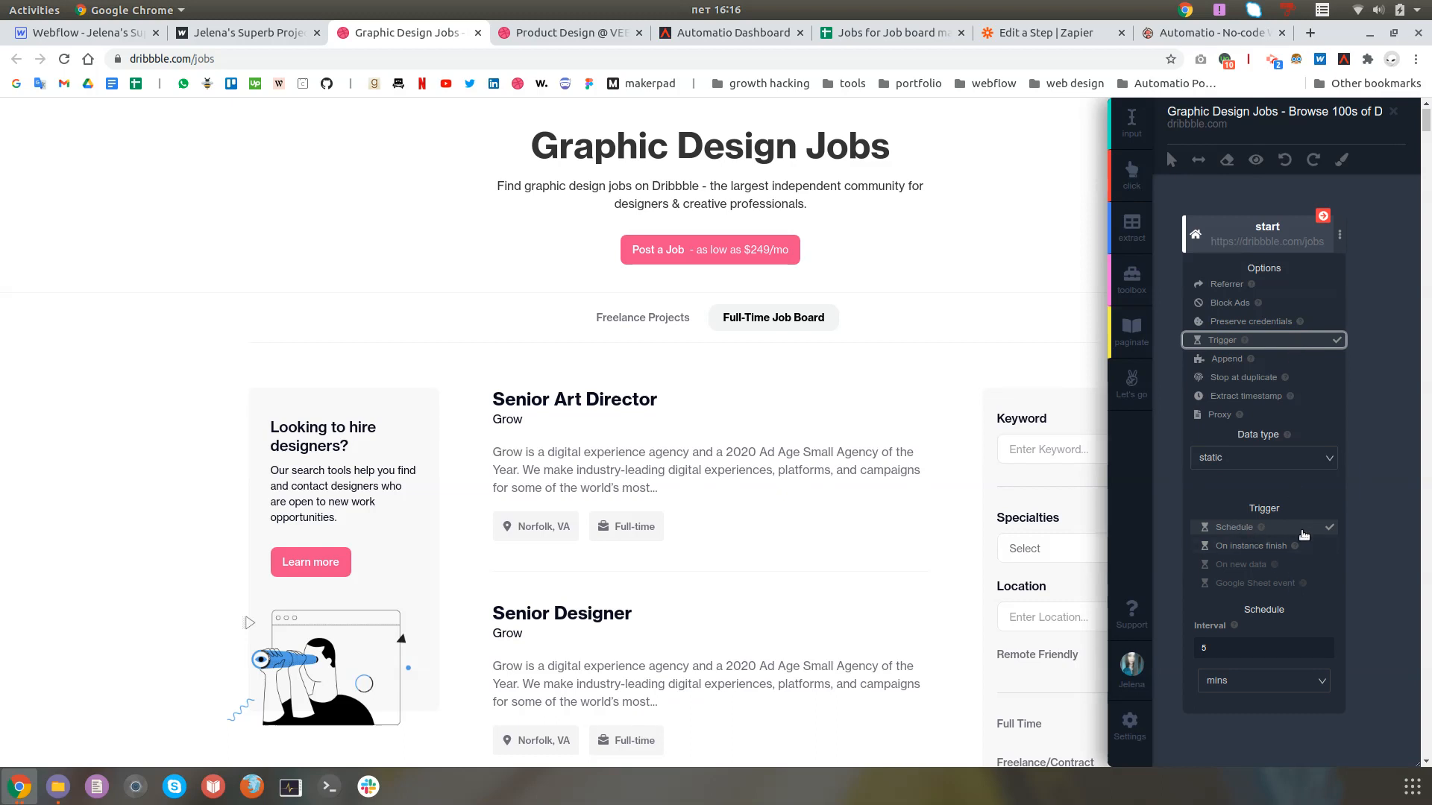
click(1286, 651)
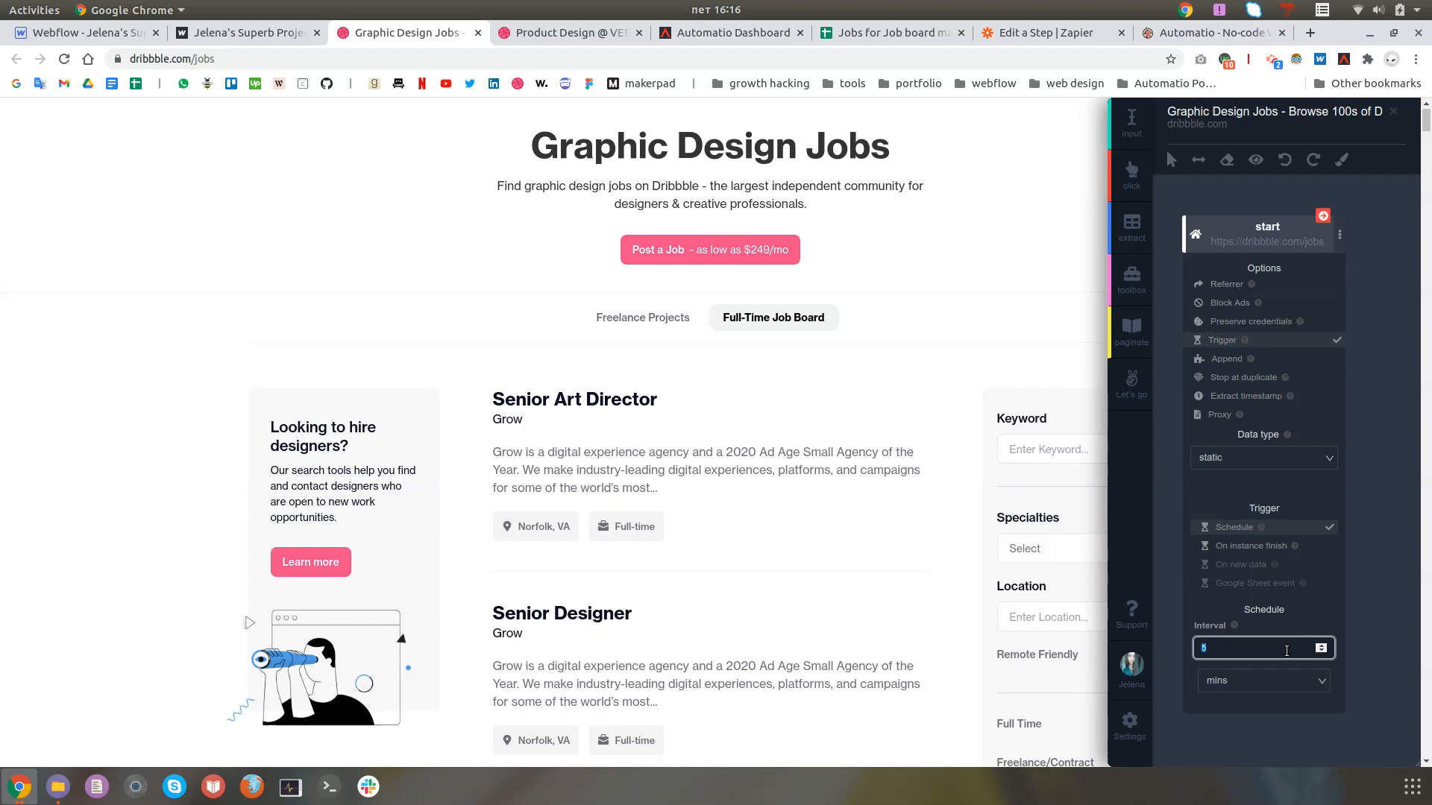
click(1288, 681)
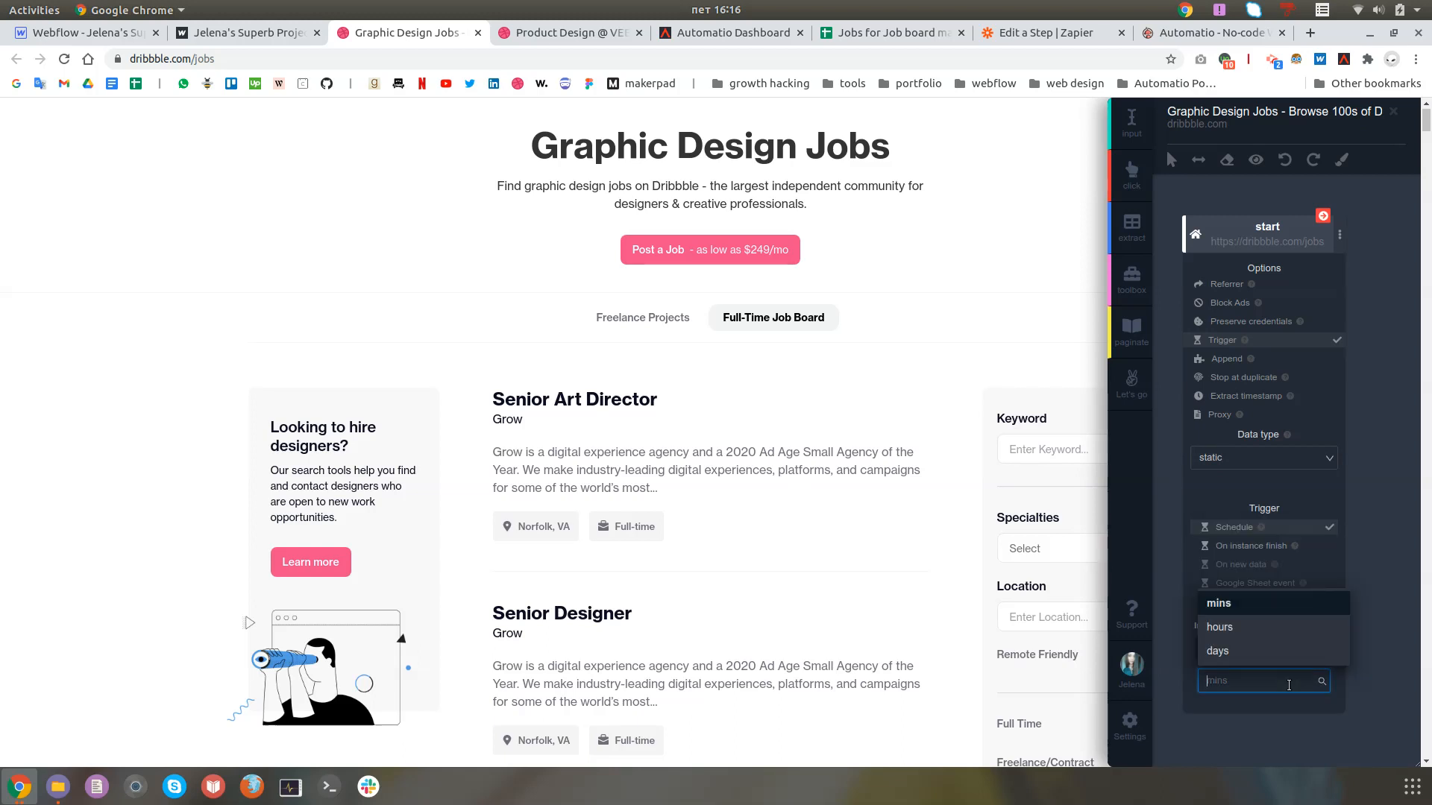
click(1239, 628)
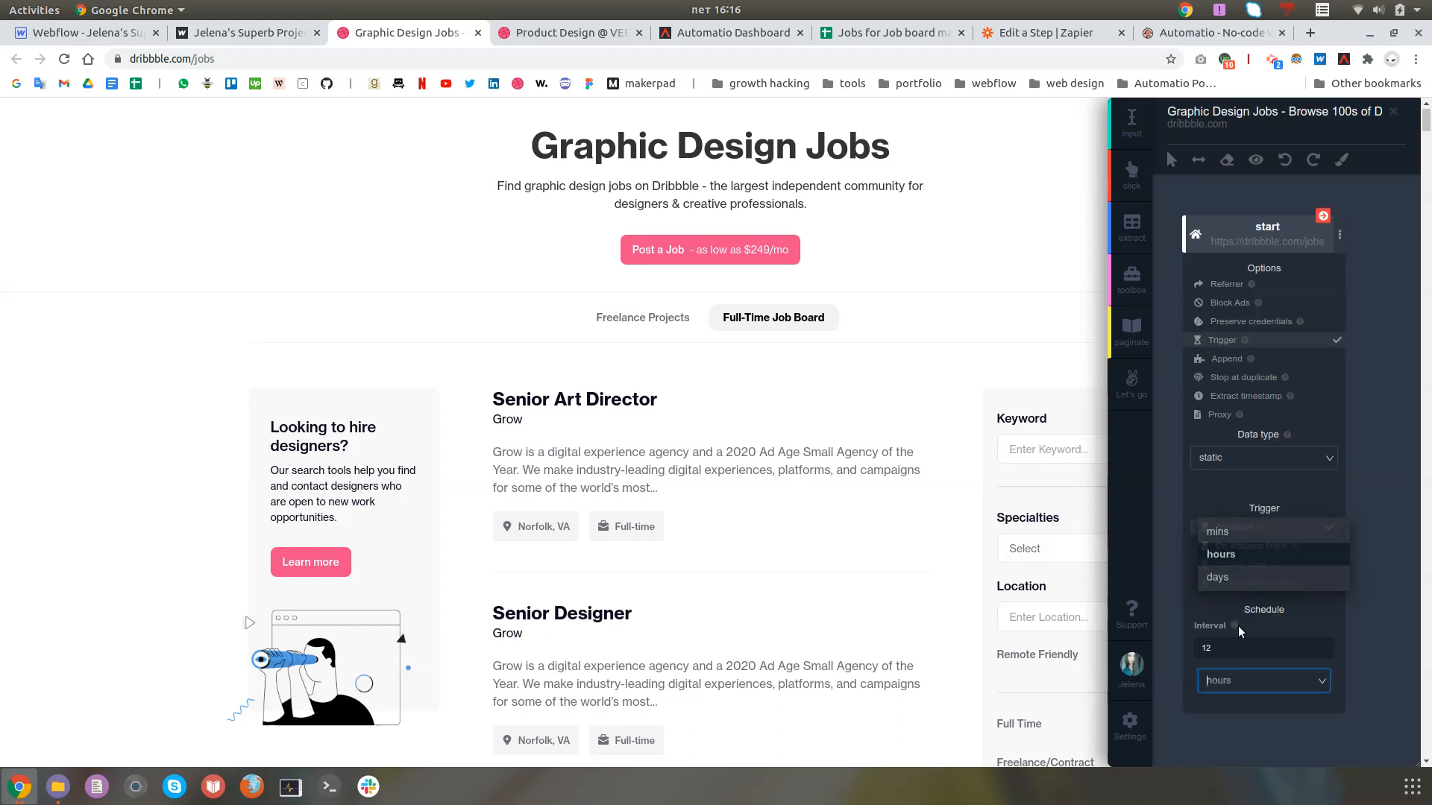
click(1369, 657)
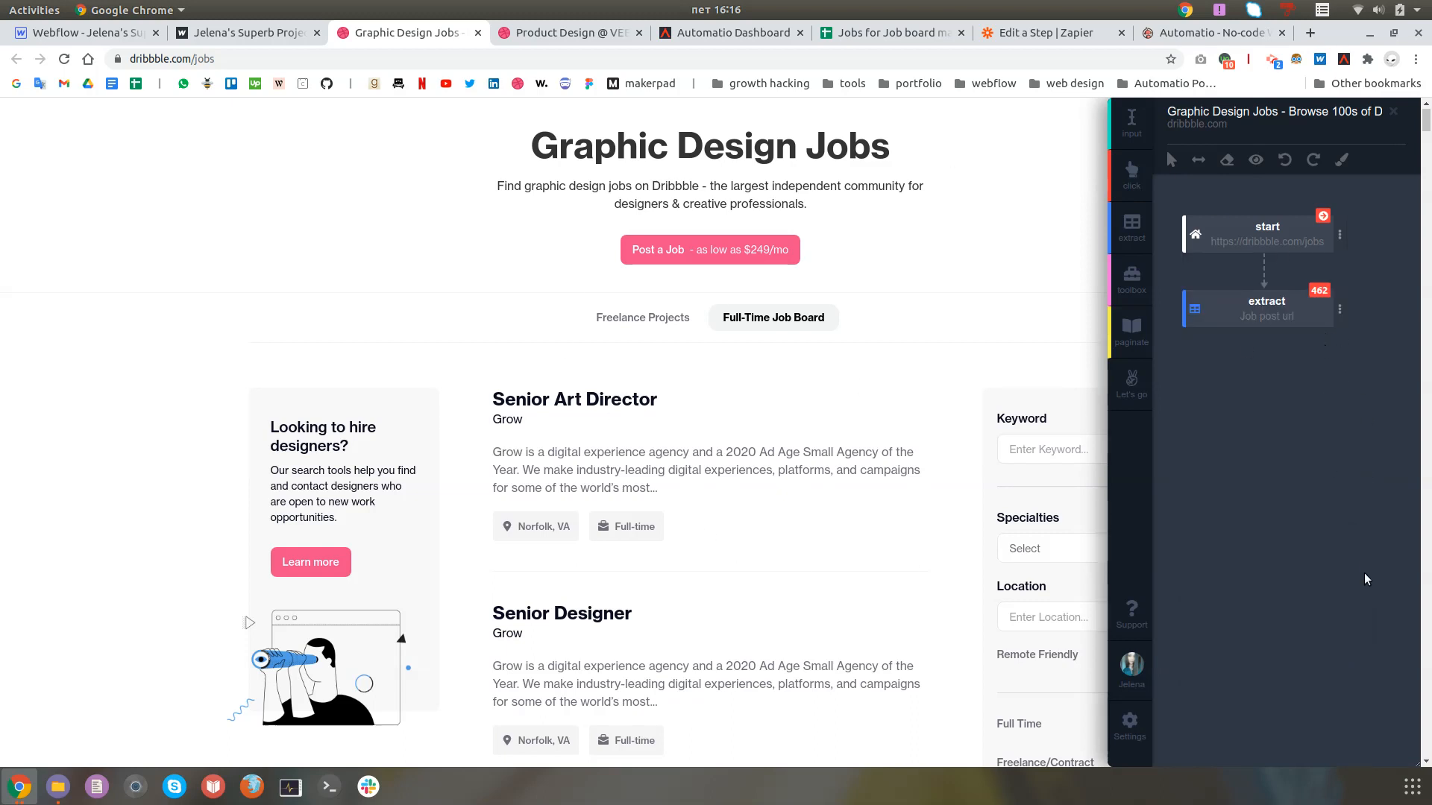
Step: Enable Stop at duplicate with Job post url as the deduplication reference, and update the Graphic Design Jobs bot
click(1341, 237)
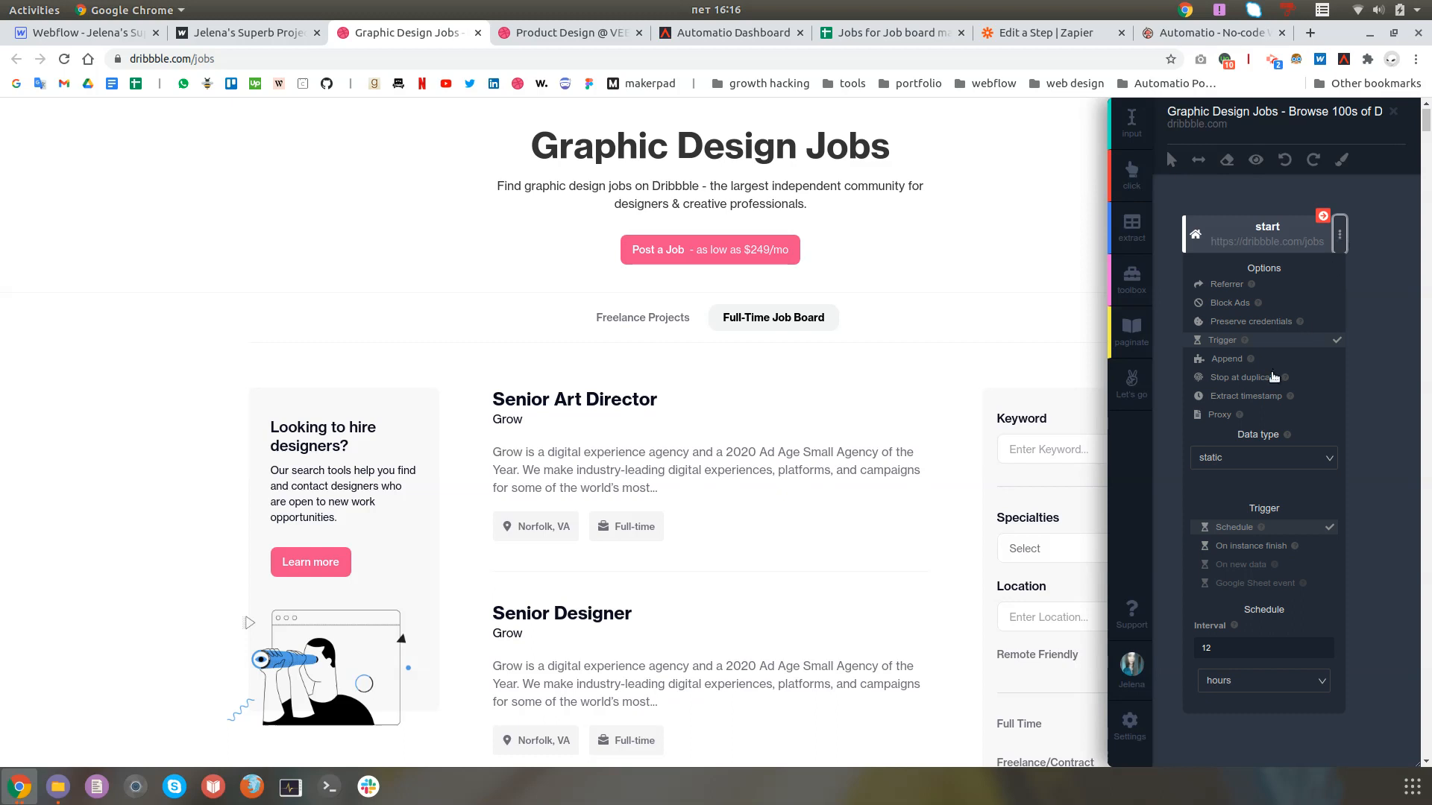
click(1251, 379)
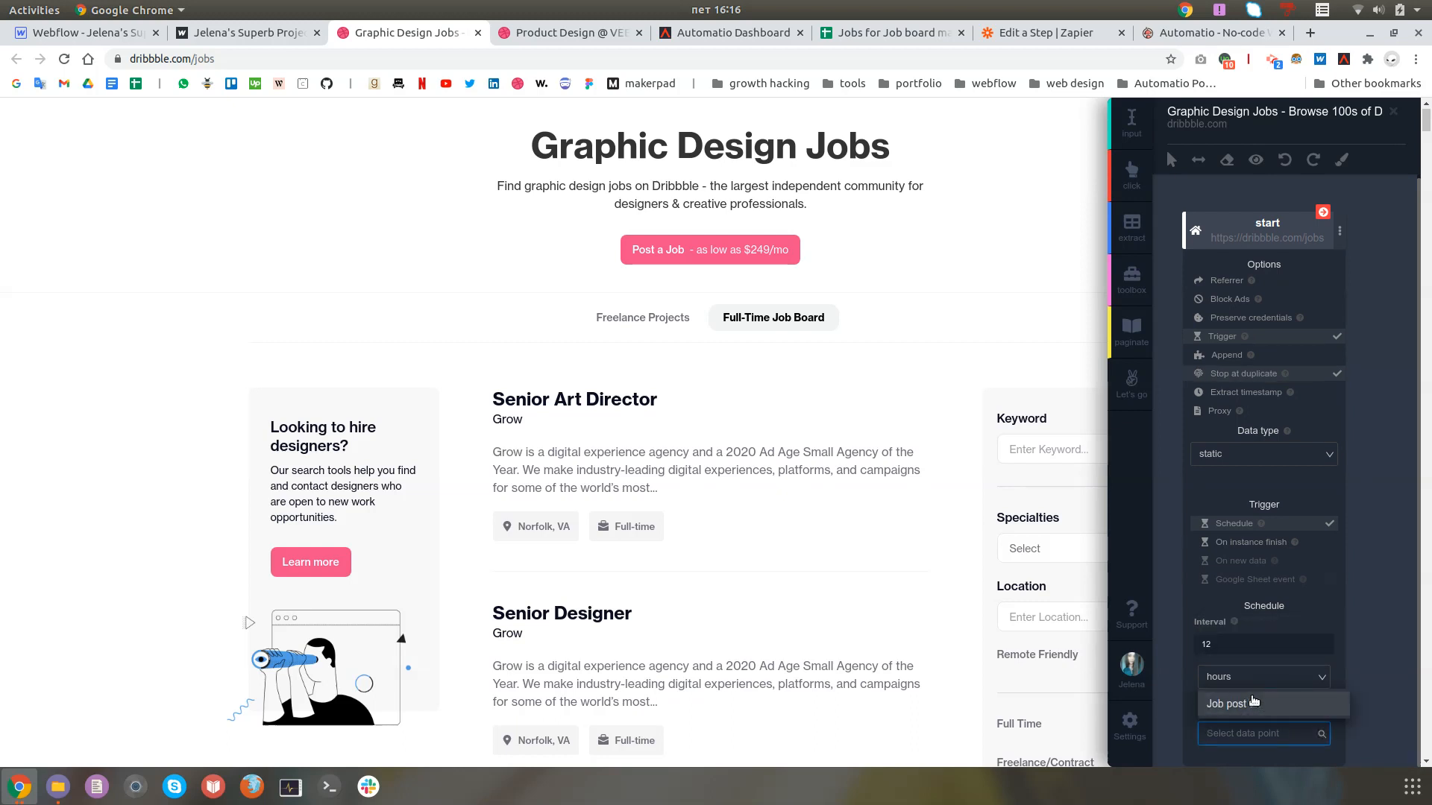
click(1253, 705)
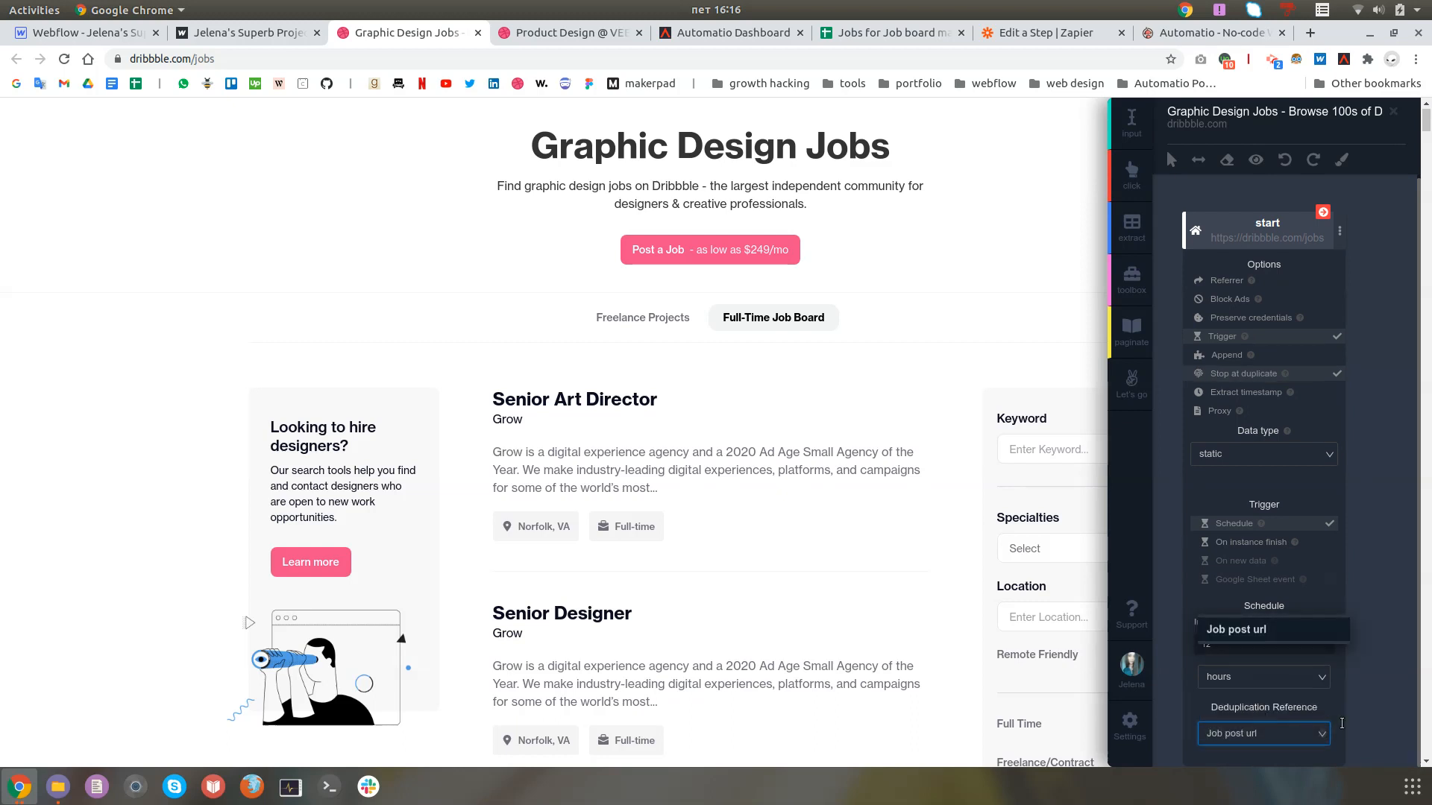
click(1381, 677)
click(1131, 382)
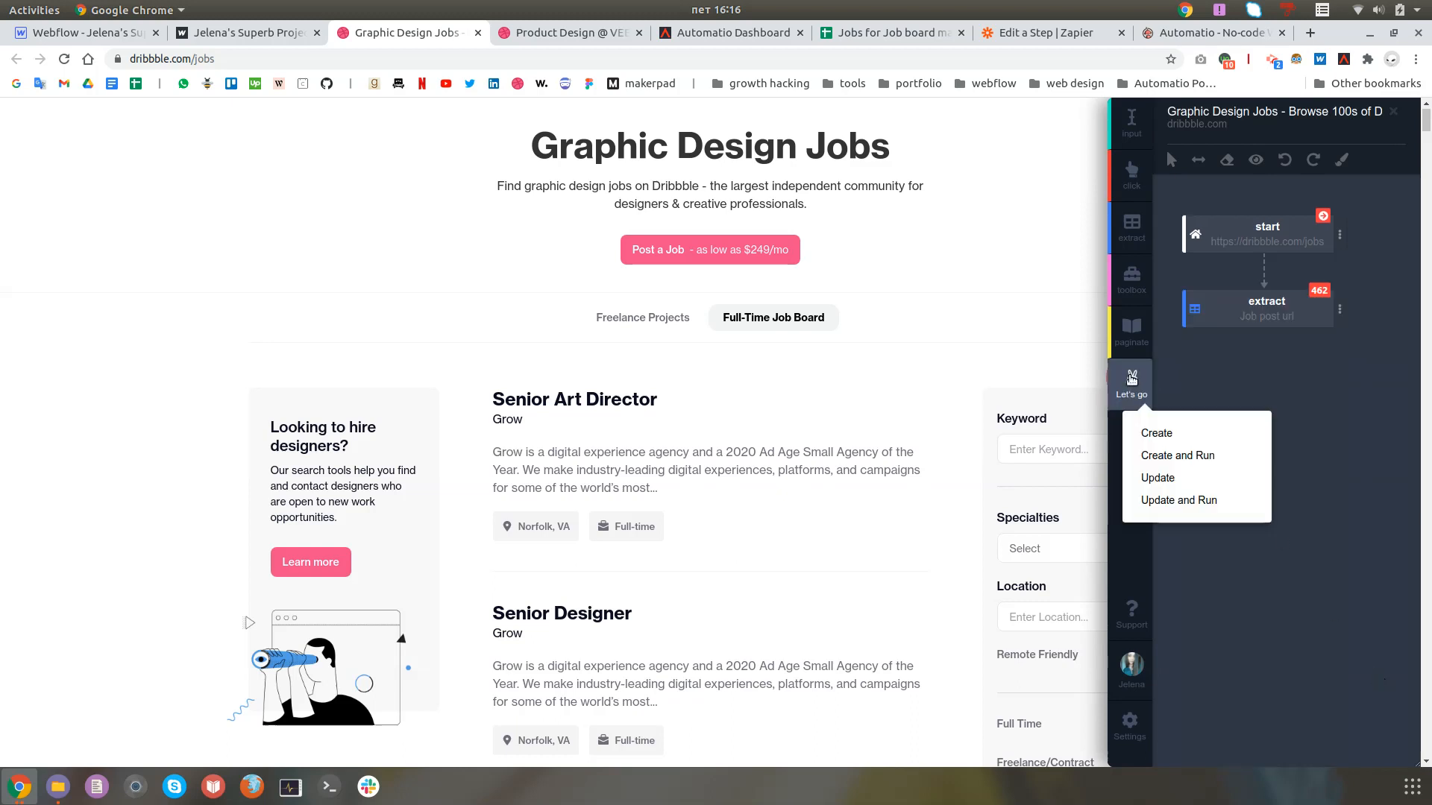
click(1182, 478)
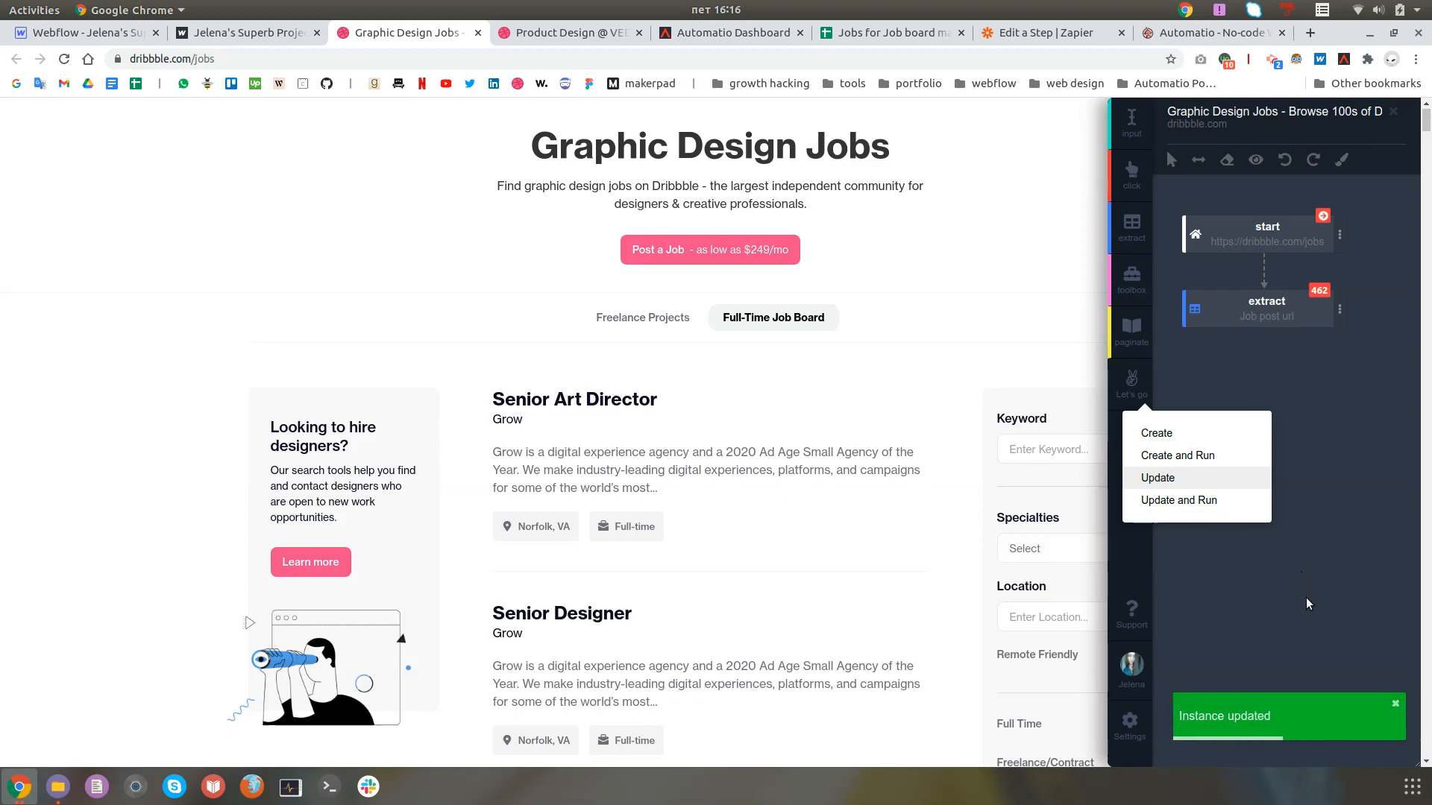
Step: Switch to the Product Design @ VEED.IO bot and enable the Trigger option on its start action
click(548, 35)
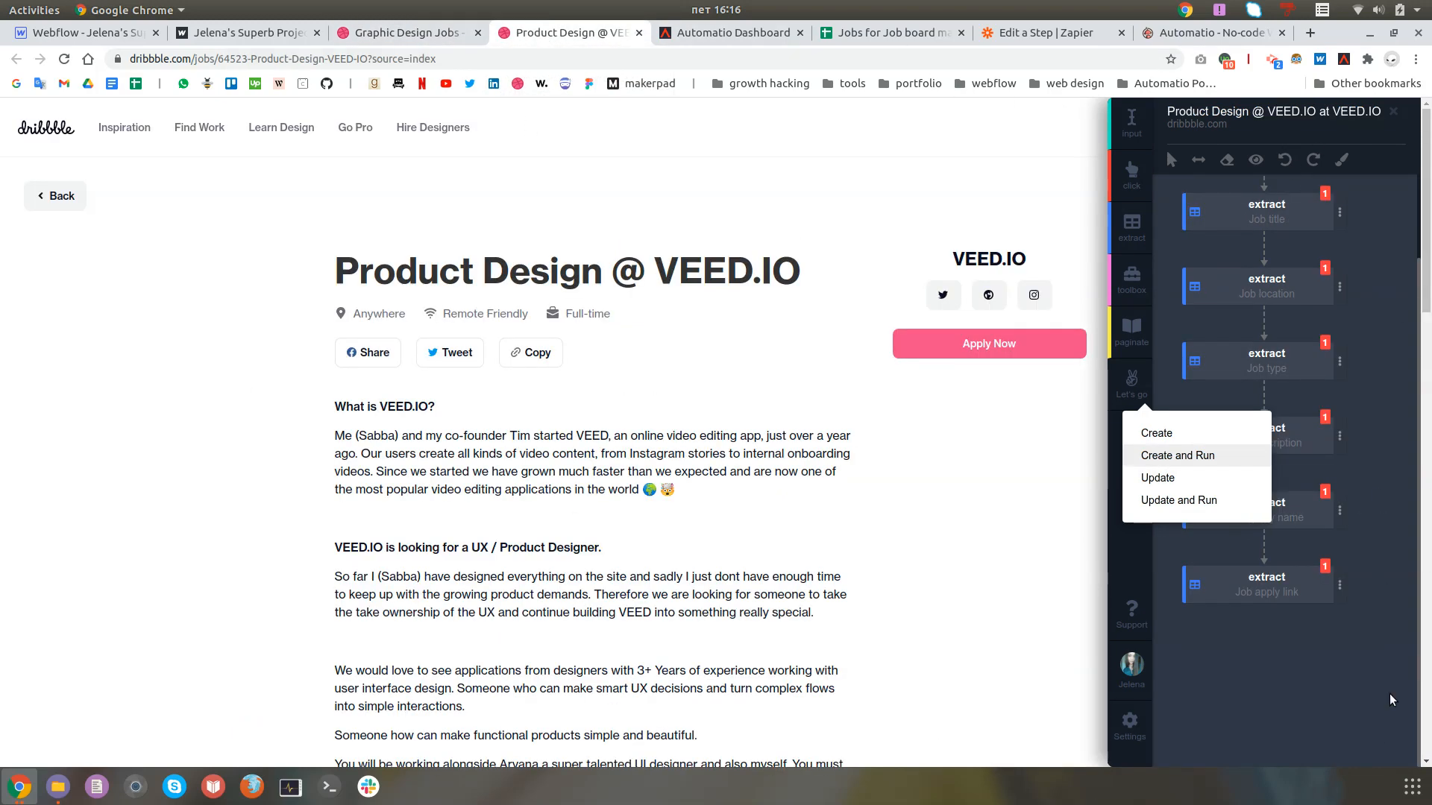
click(1333, 653)
scroll(1320, 319, up, 3)
click(1263, 245)
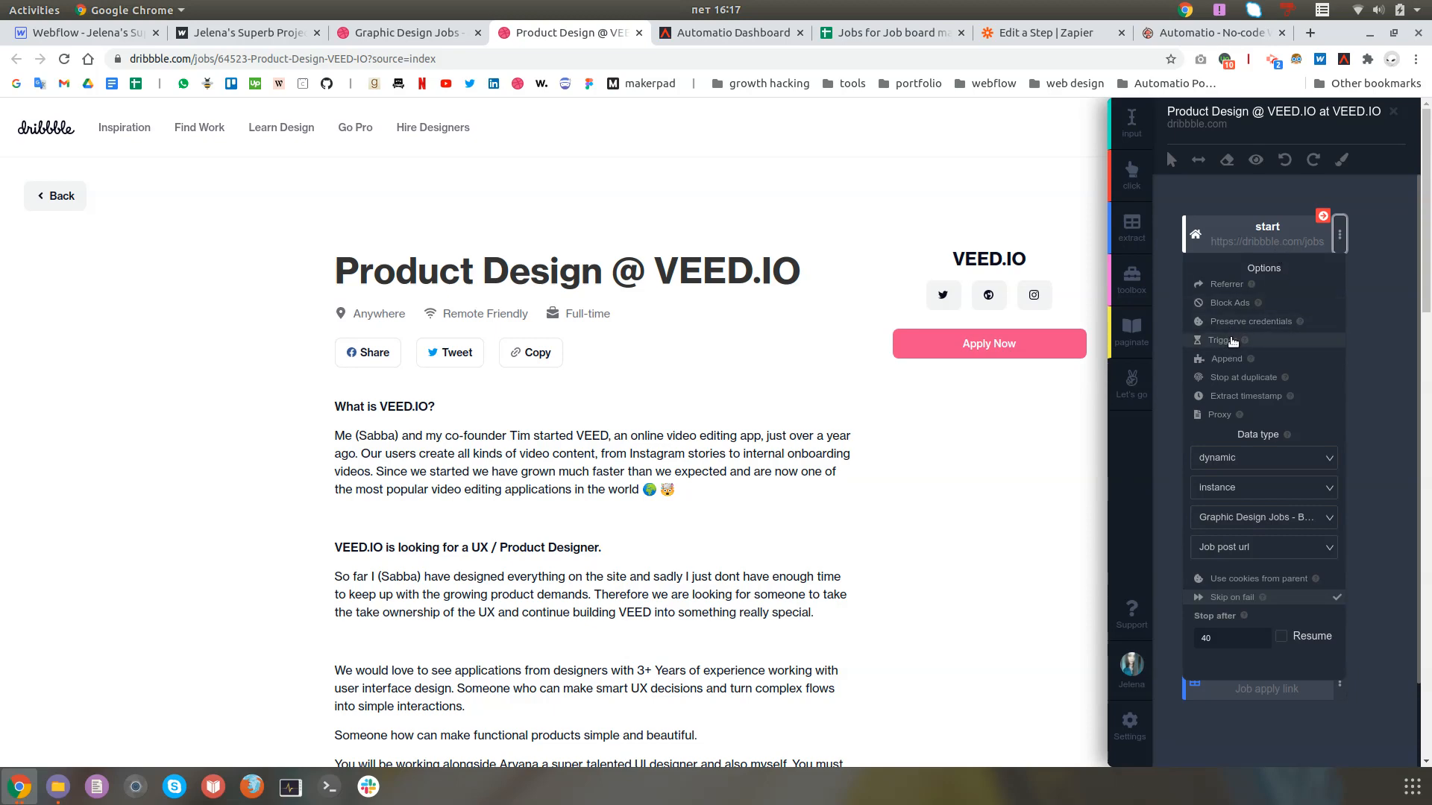
click(1230, 340)
Step: Set the trigger to On instance finish for the Graphic Design Jobs instance, and update the VEED.IO bot
scroll(1264, 440, down, 3)
click(1247, 600)
scroll(1270, 580, down, 2)
click(1262, 690)
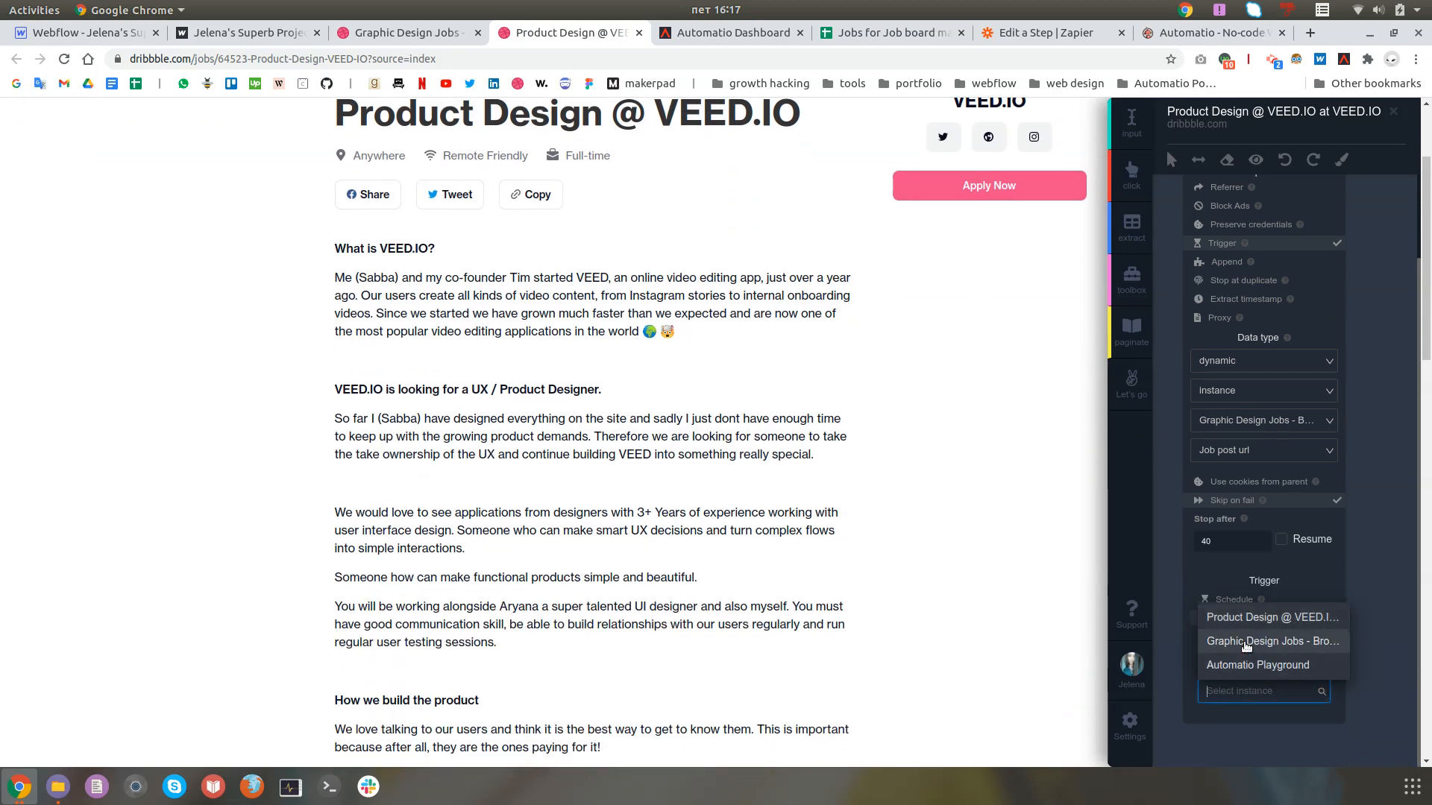
click(1247, 647)
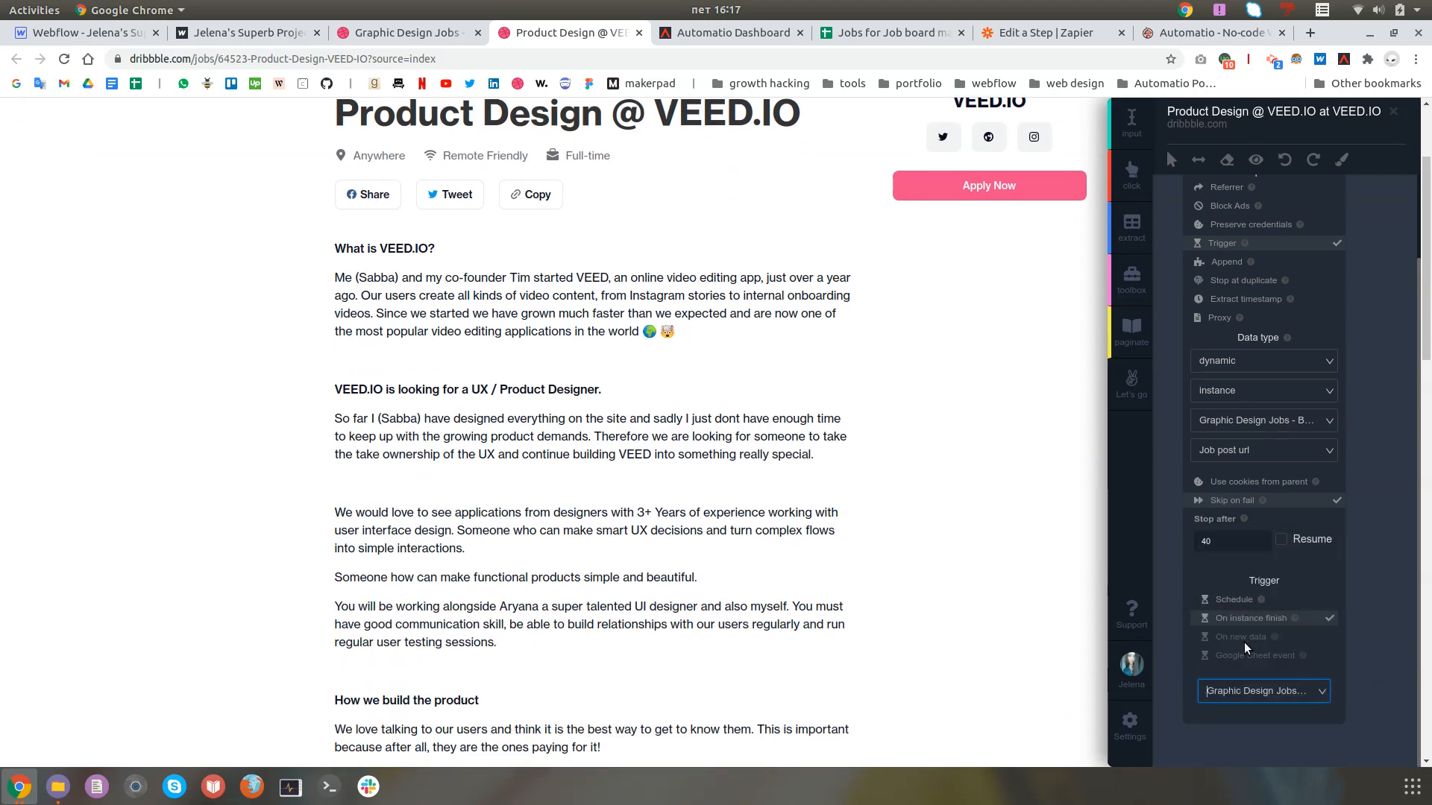
click(1368, 655)
click(1137, 393)
click(1158, 478)
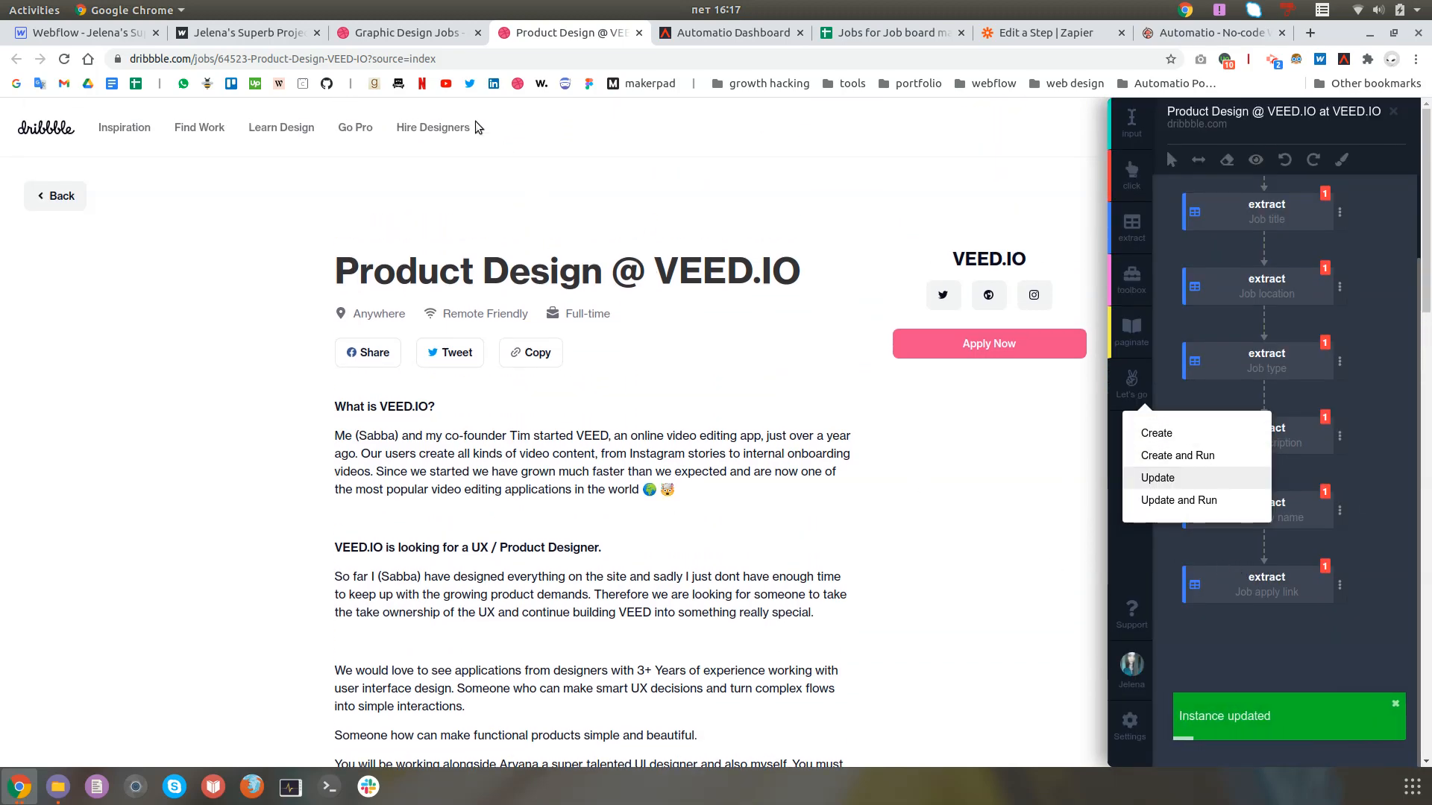
Step: Look over the Graphic Design Jobs and VEED.IO bots again, and return to the published job board's home page
click(406, 33)
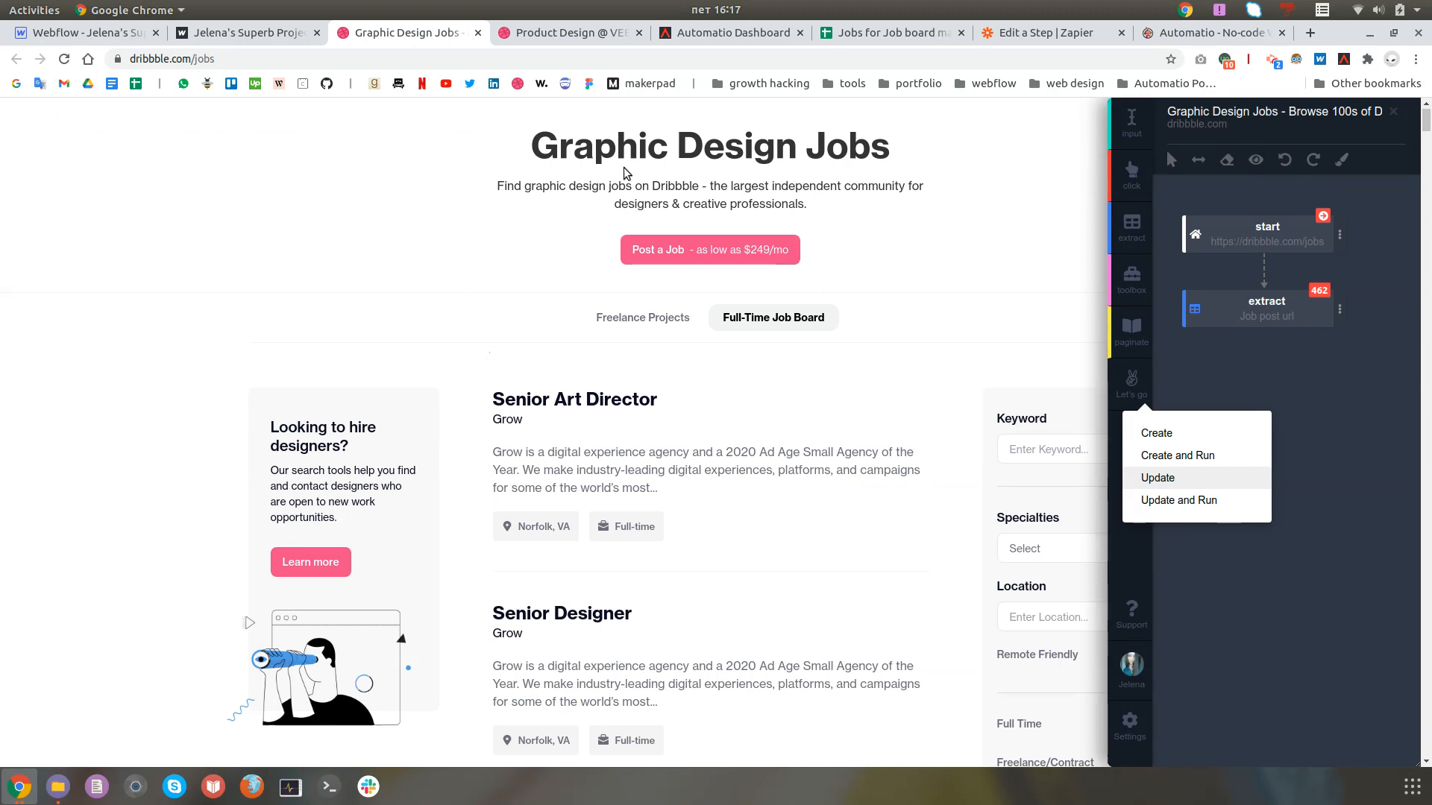
click(554, 41)
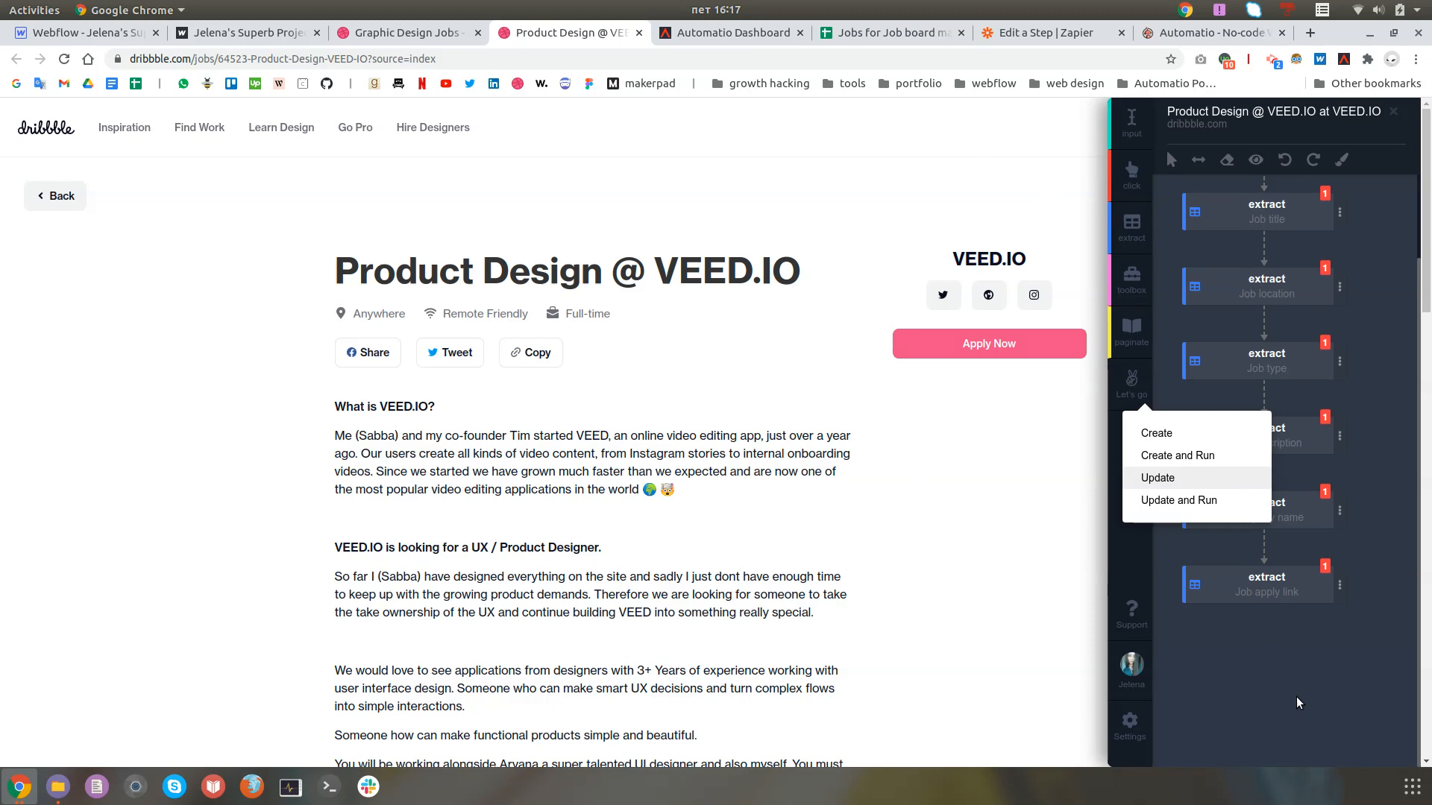
click(1255, 671)
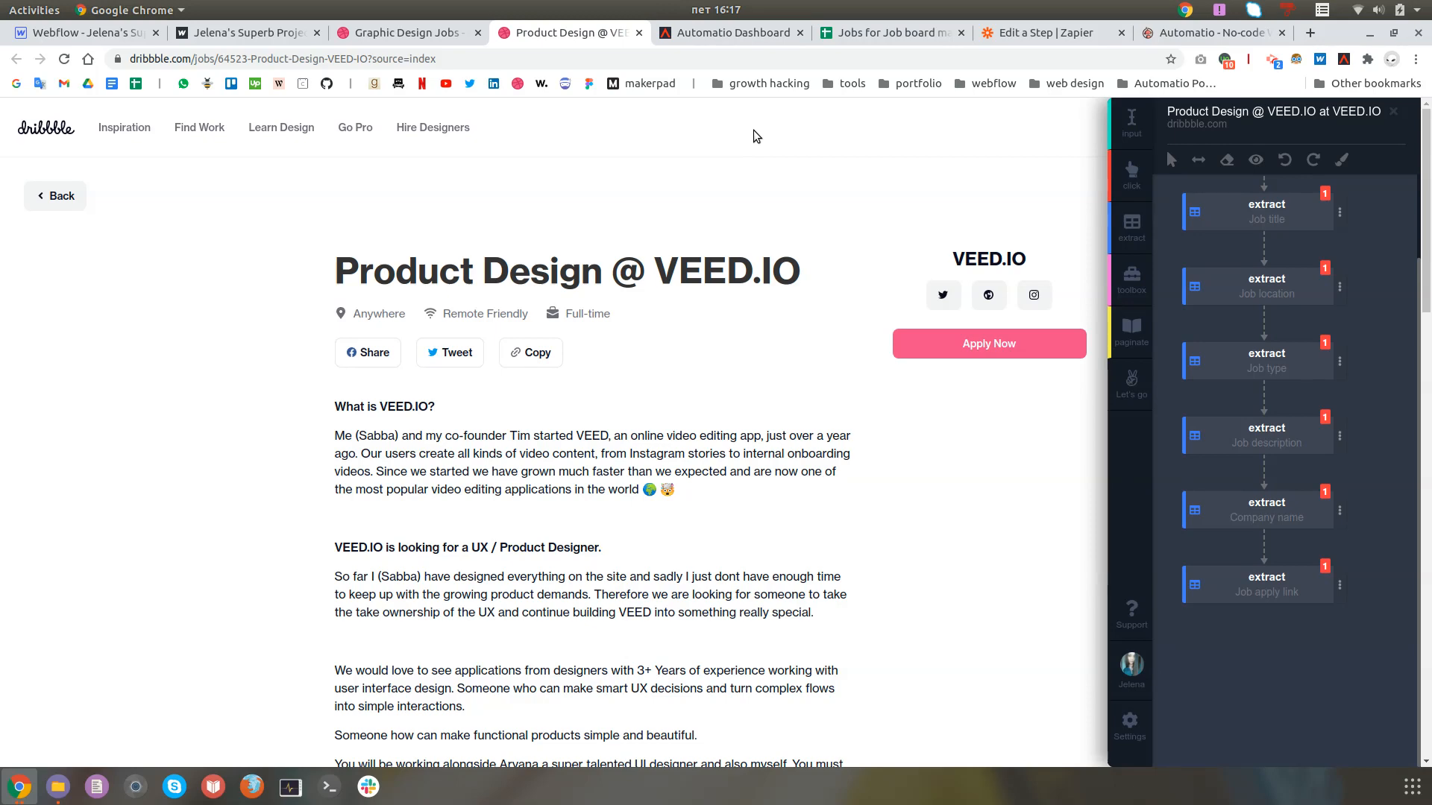
click(224, 33)
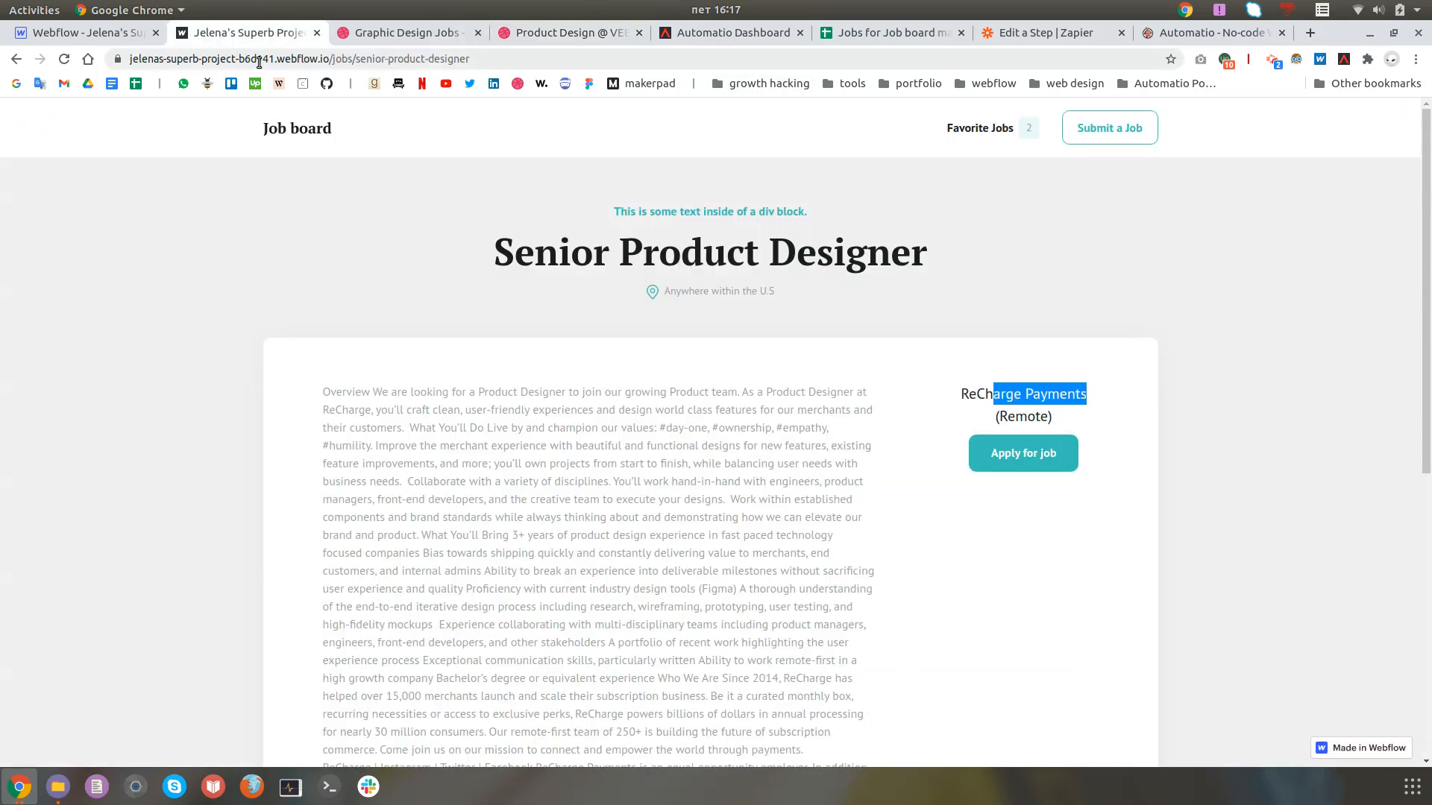
click(319, 149)
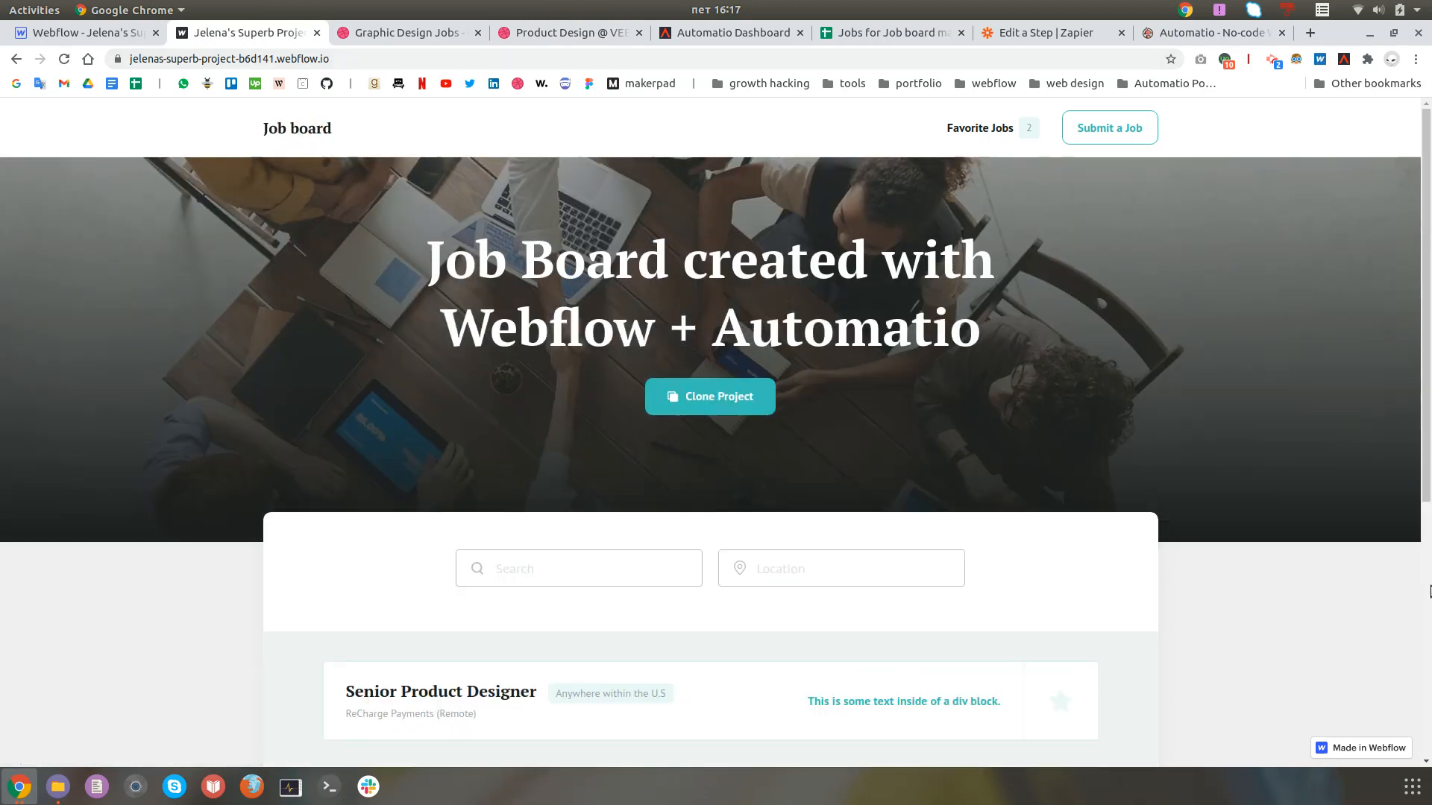
Step: Switch to the automatio.co website, look over its home page, and view and close the Early Access Program form
click(1215, 33)
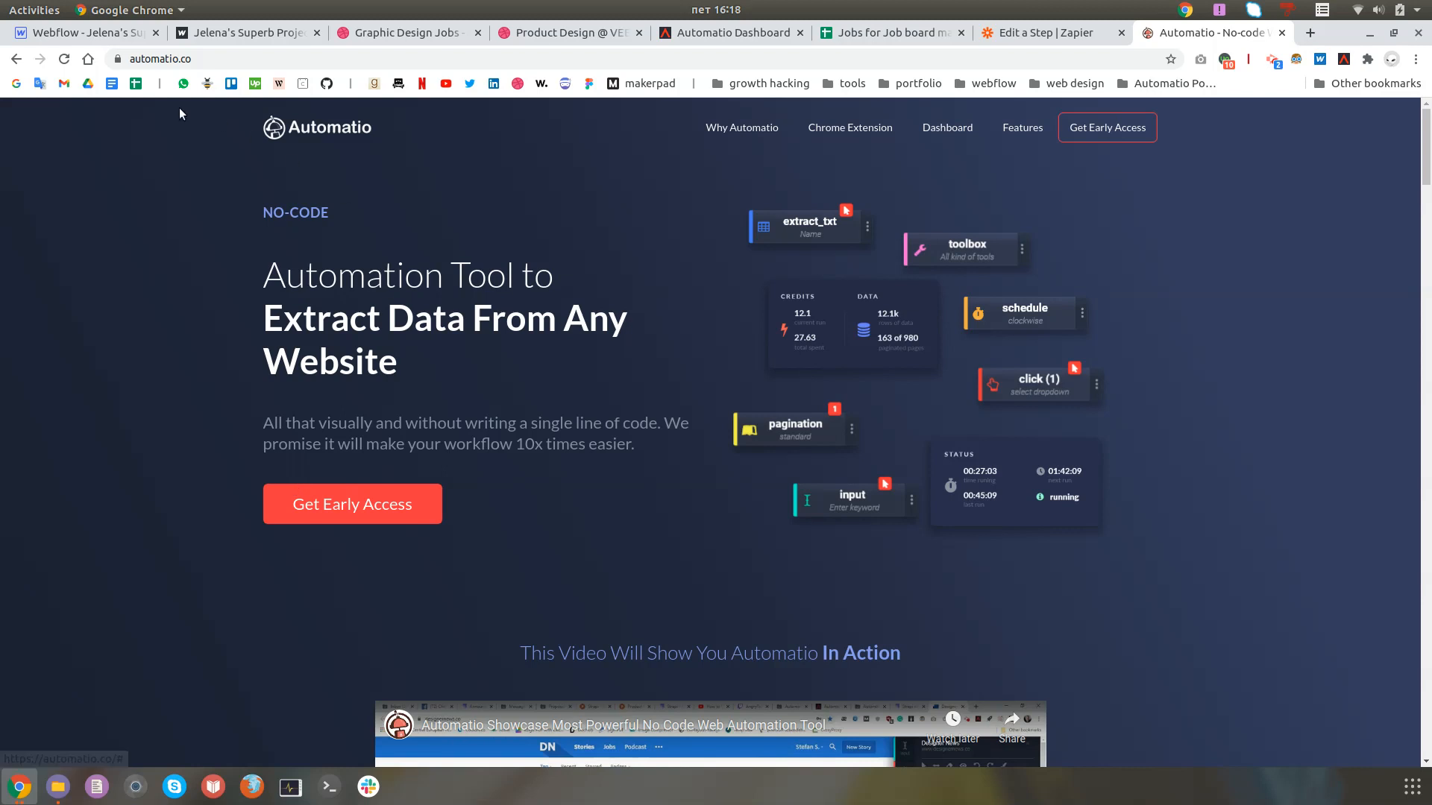
scroll(704, 612, down, 6)
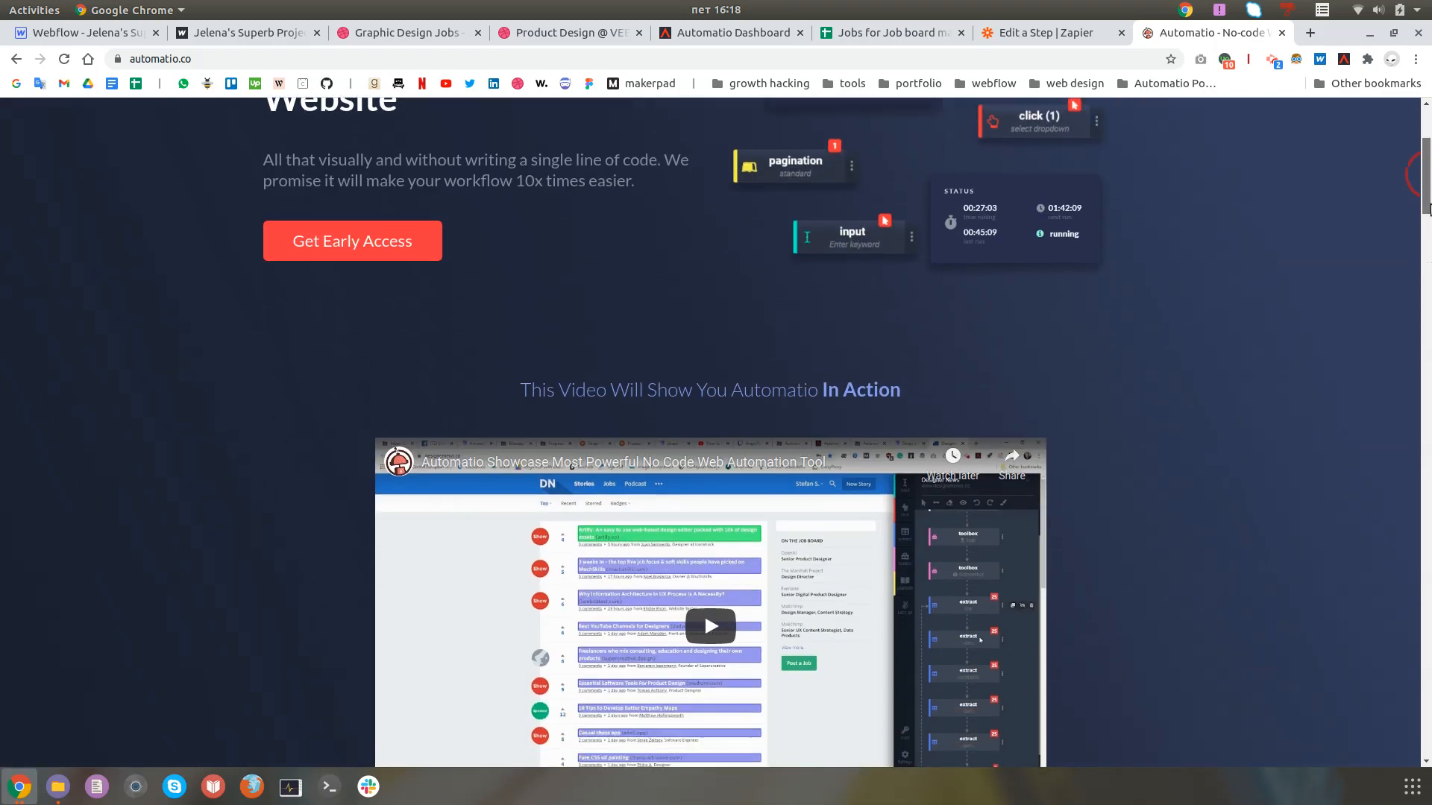
scroll(704, 435, up, 6)
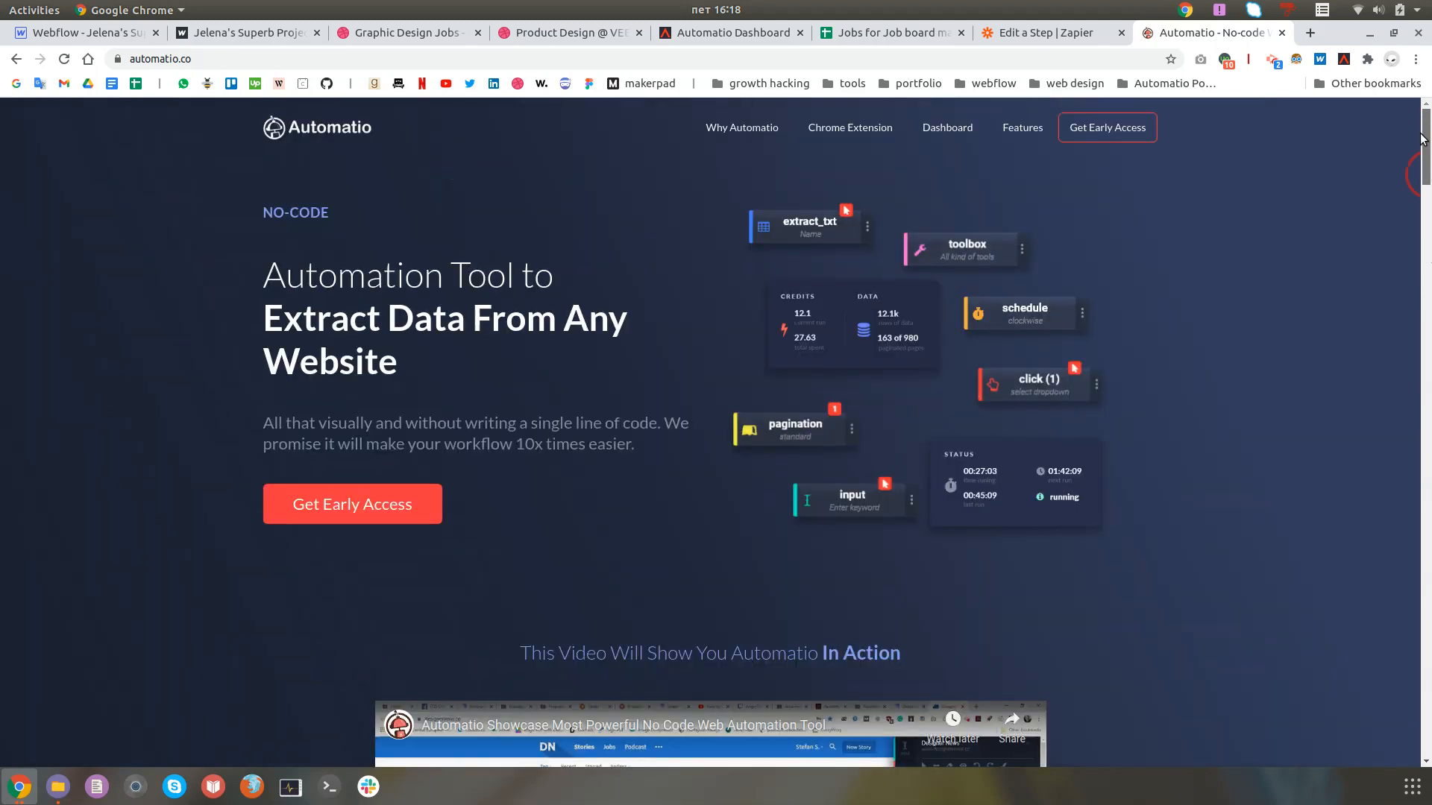
click(208, 63)
double_click(241, 64)
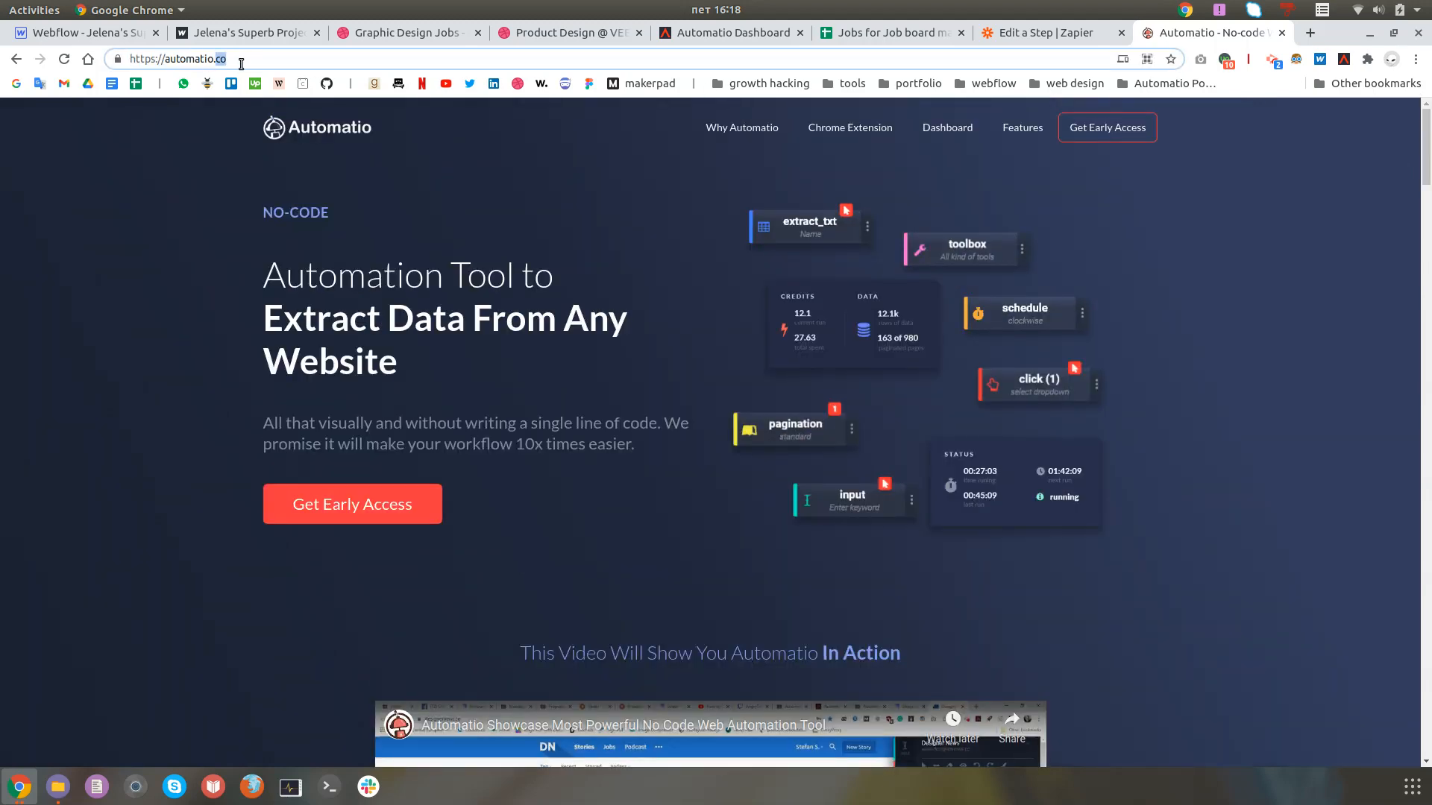
click(203, 192)
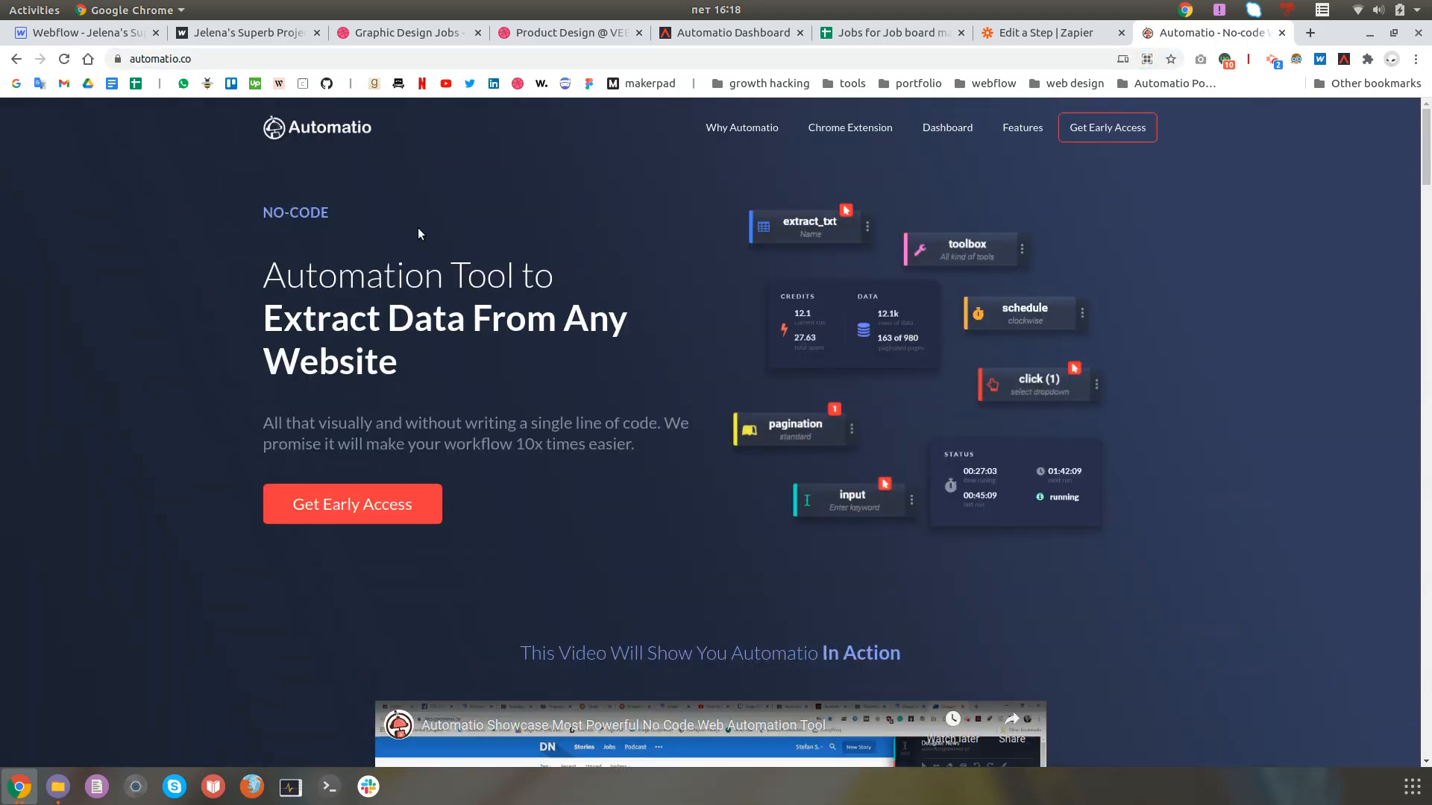
click(345, 525)
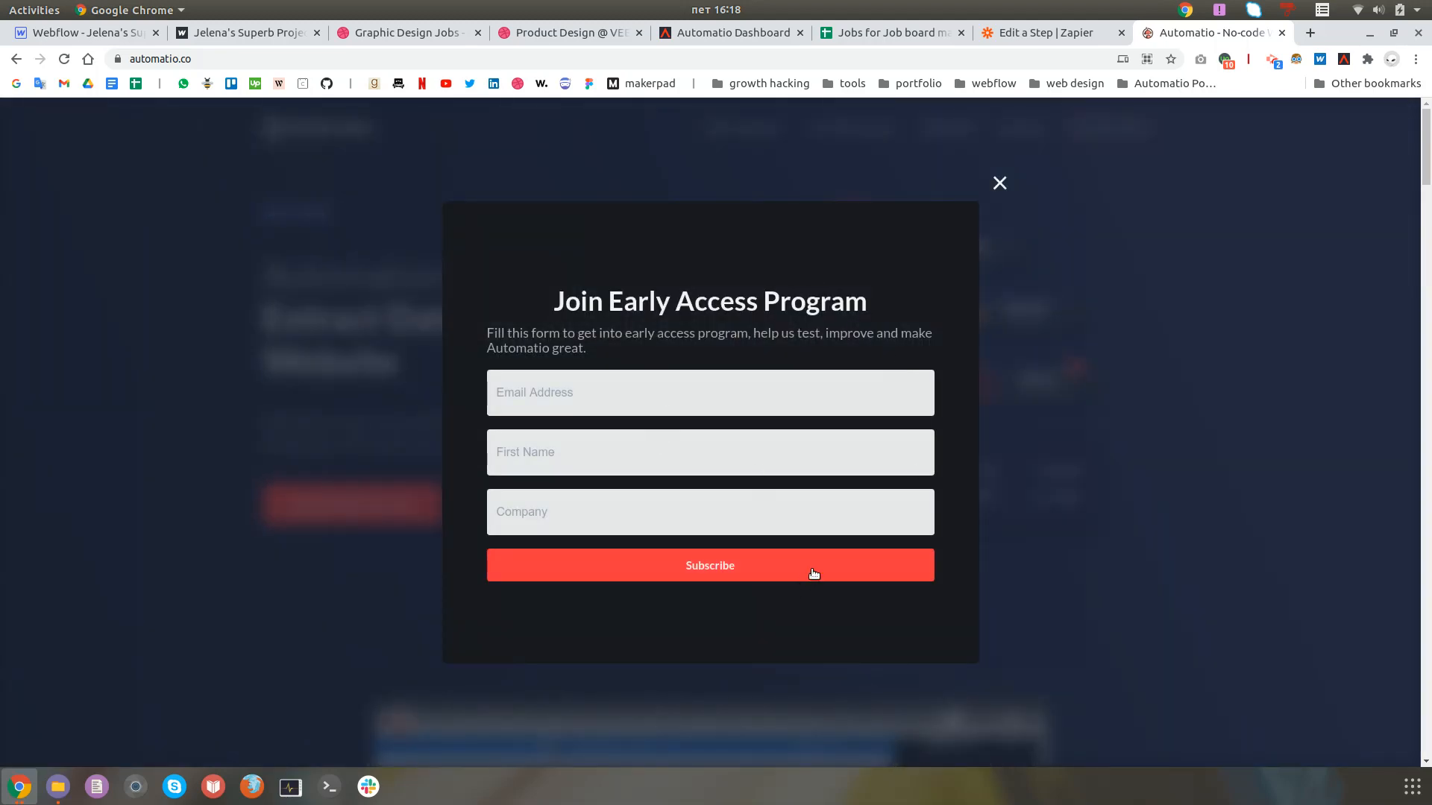
click(1002, 184)
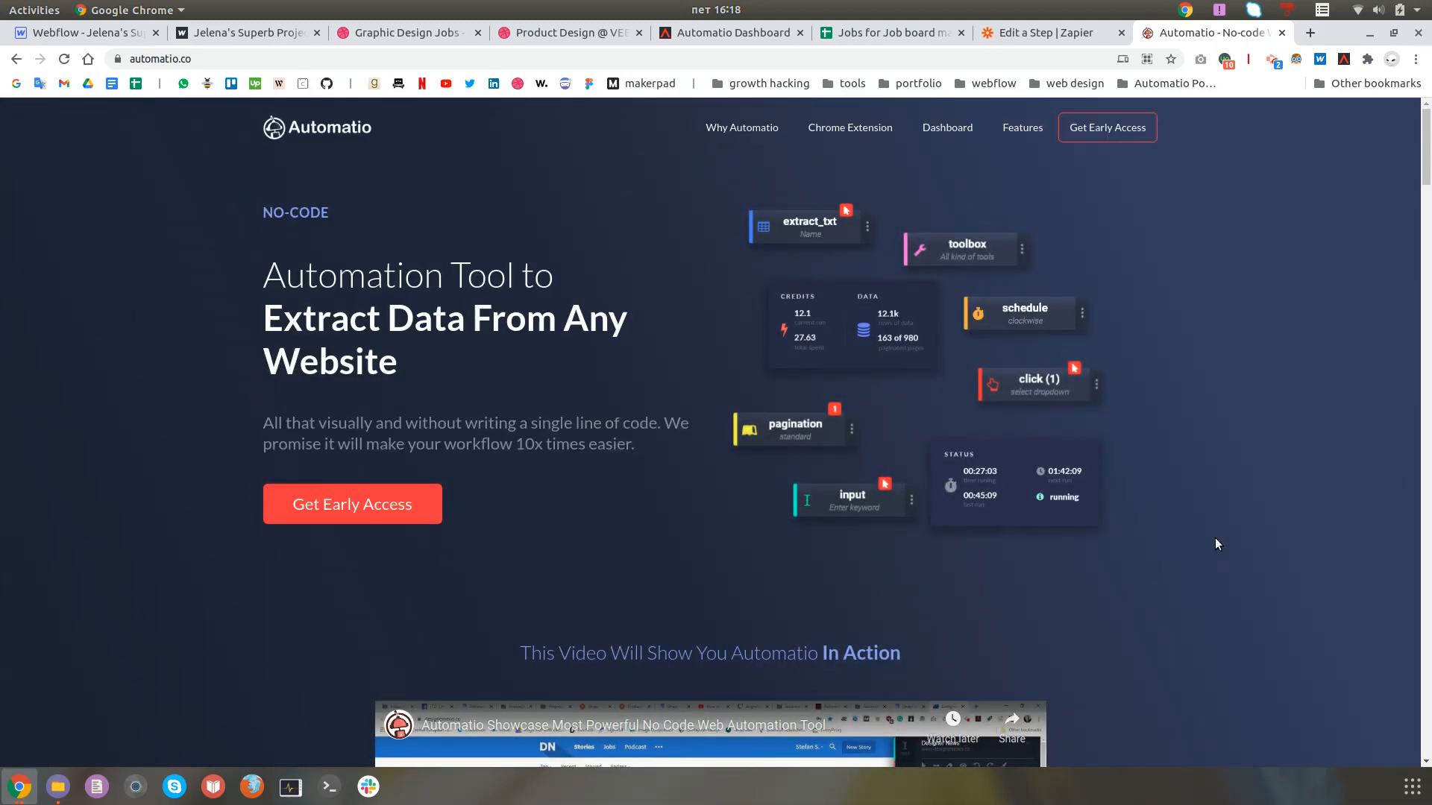